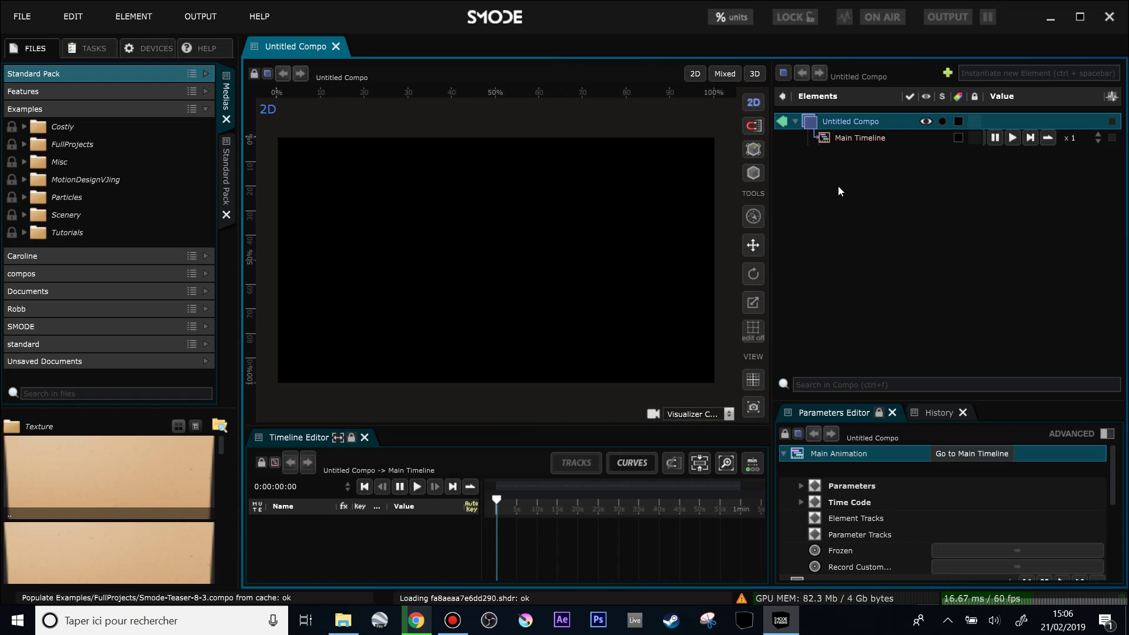
- Add a 3D Plane layer to the composition without creating a material bank
{"action": "right_click", "coordinate": [805, 178]}
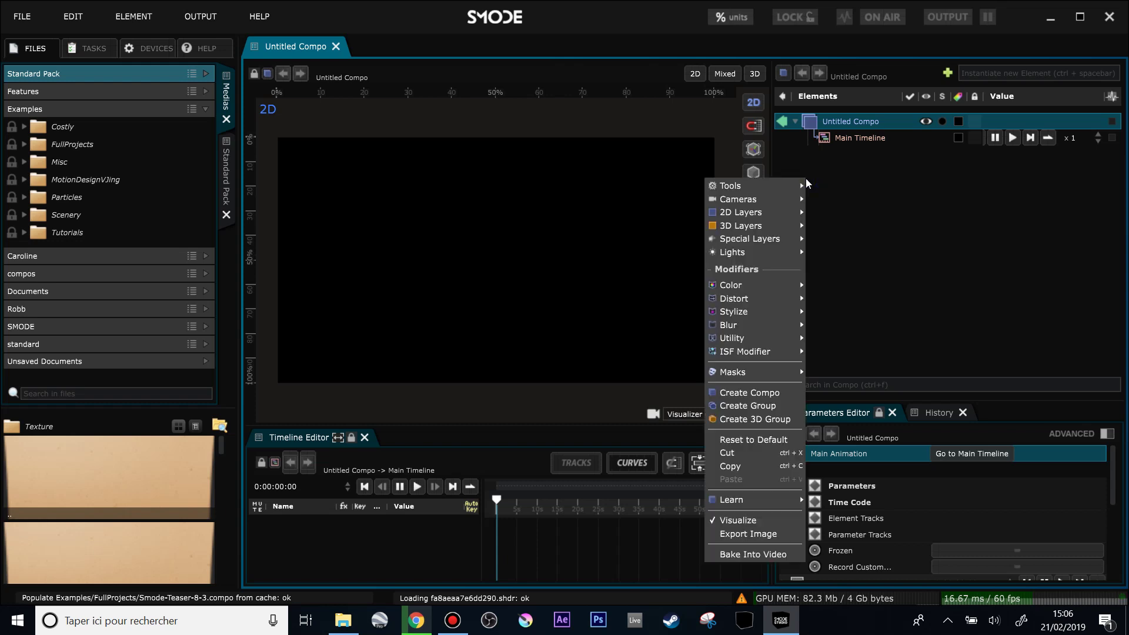
{"action": "mouse_move", "coordinate": [776, 225]}
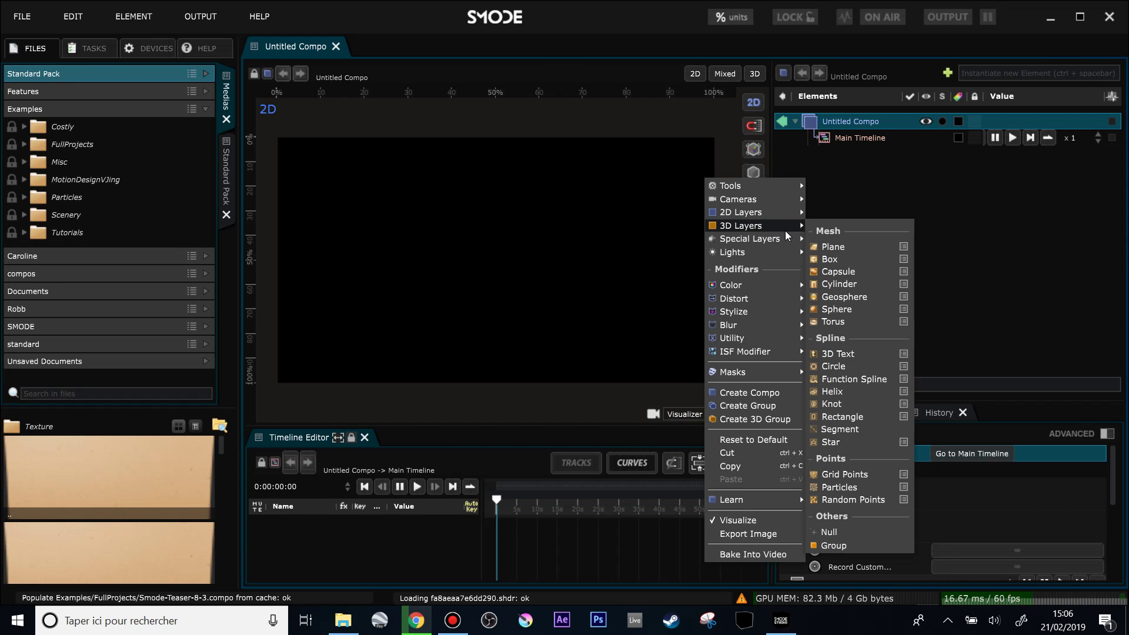
{"action": "left_click", "coordinate": [847, 252]}
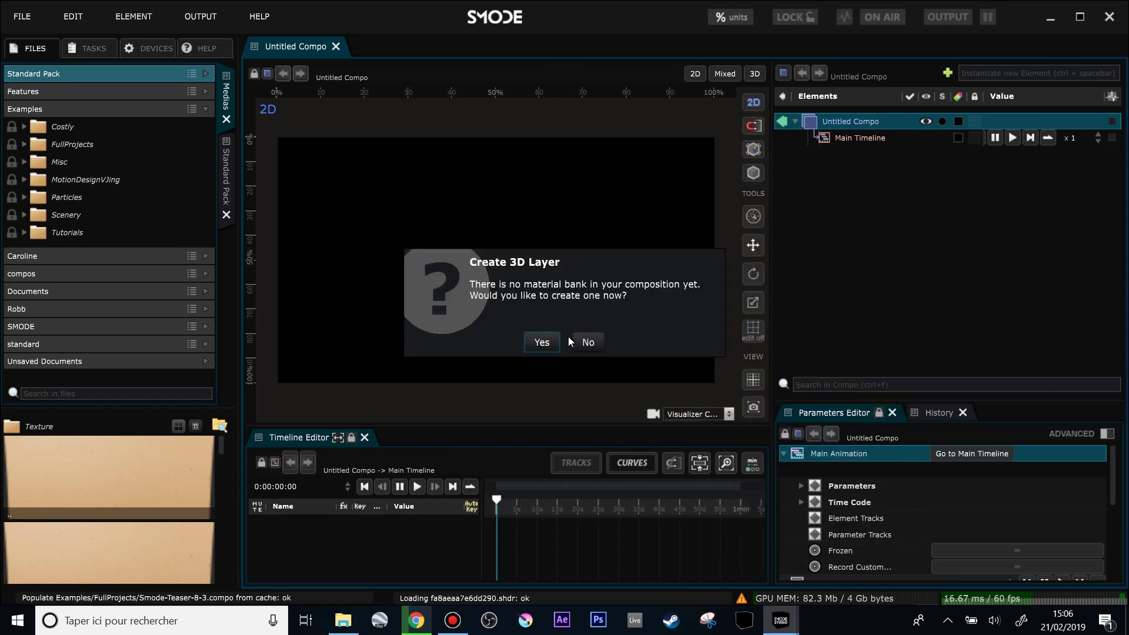
{"action": "left_click", "coordinate": [590, 340]}
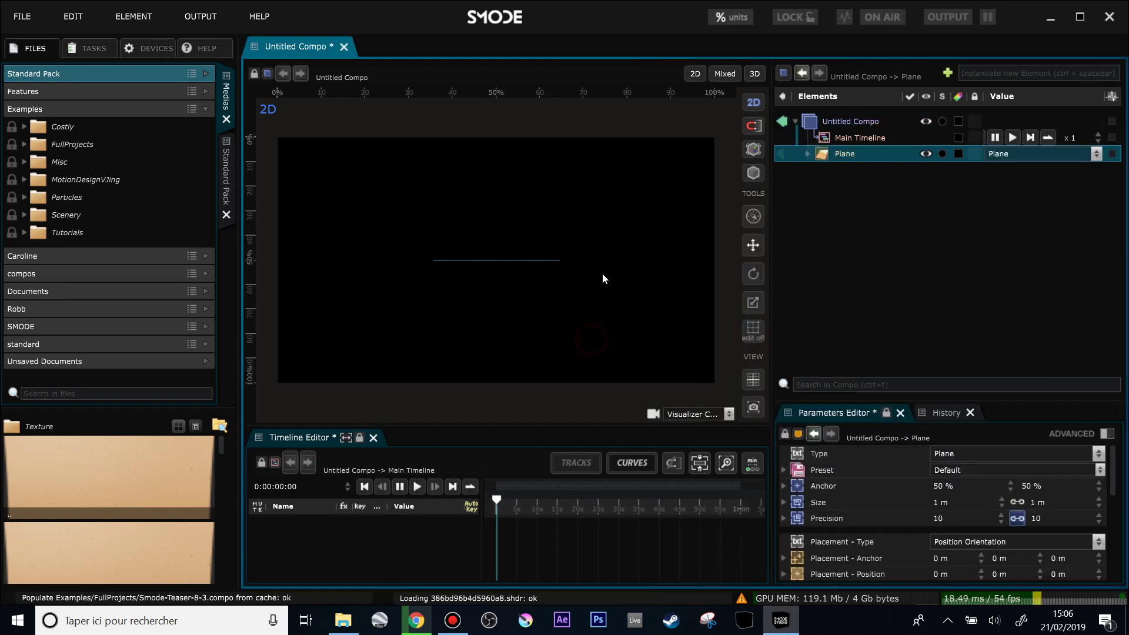
- Replace the plane's Default Surface renderer with a new Surface renderer
{"action": "left_click", "coordinate": [805, 153]}
{"action": "right_click", "coordinate": [829, 154]}
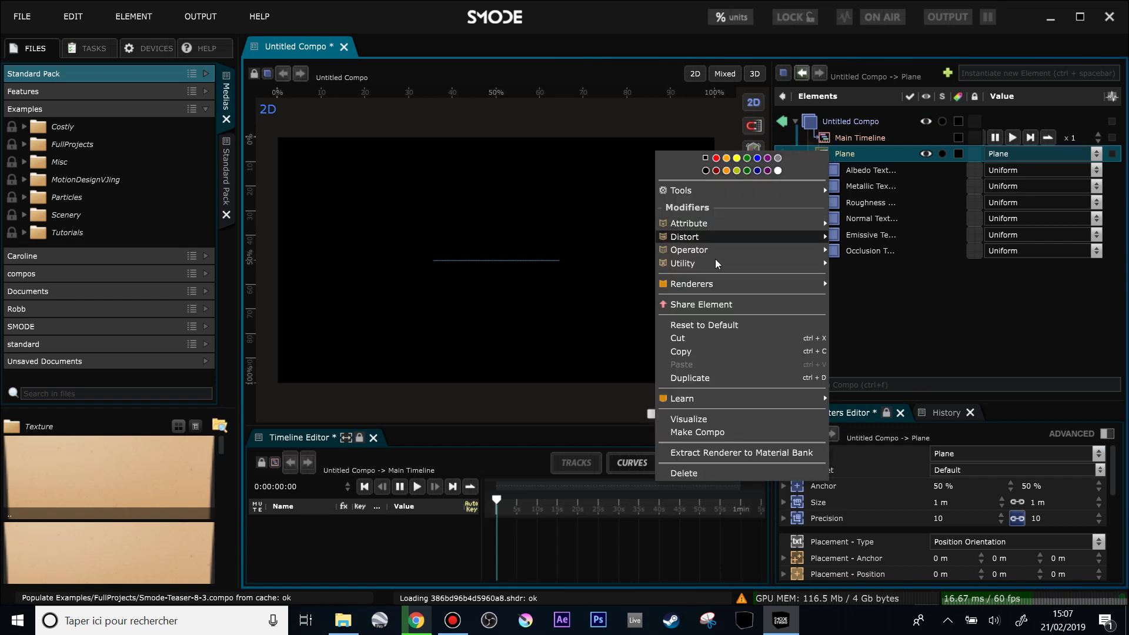
{"action": "mouse_move", "coordinate": [717, 288]}
{"action": "left_click", "coordinate": [861, 306]}
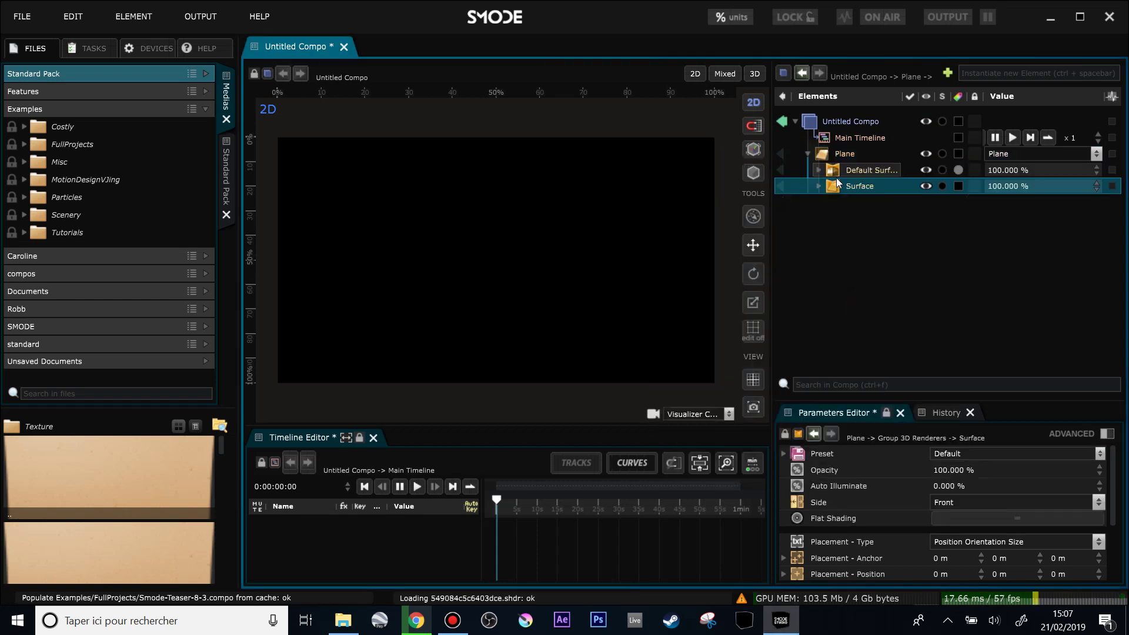
{"action": "left_click", "coordinate": [845, 177]}
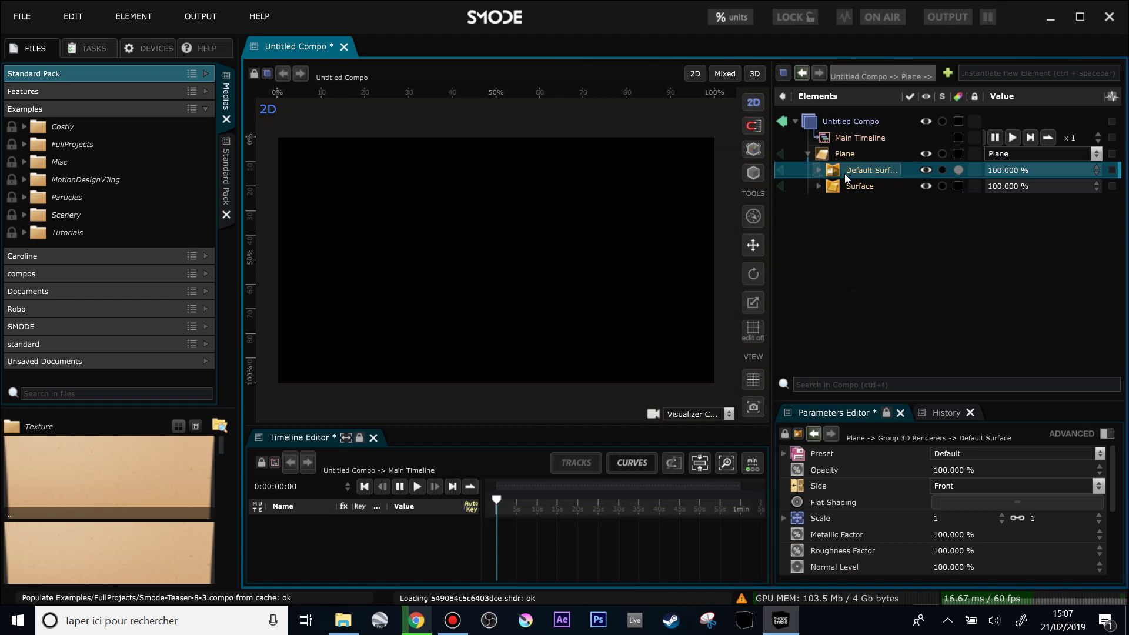
{"action": "key", "text": "Delete"}
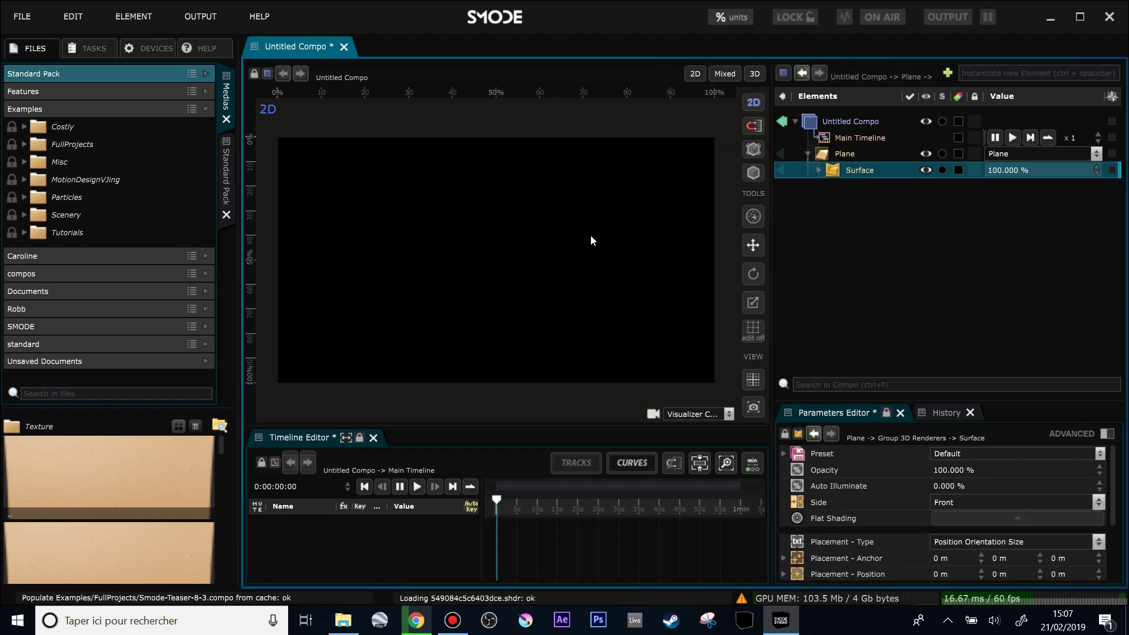
- Stand the plane upright by setting its first placement orientation value to 90 degrees
{"action": "left_click_drag", "start_coordinate": [591, 235], "coordinate": [621, 373]}
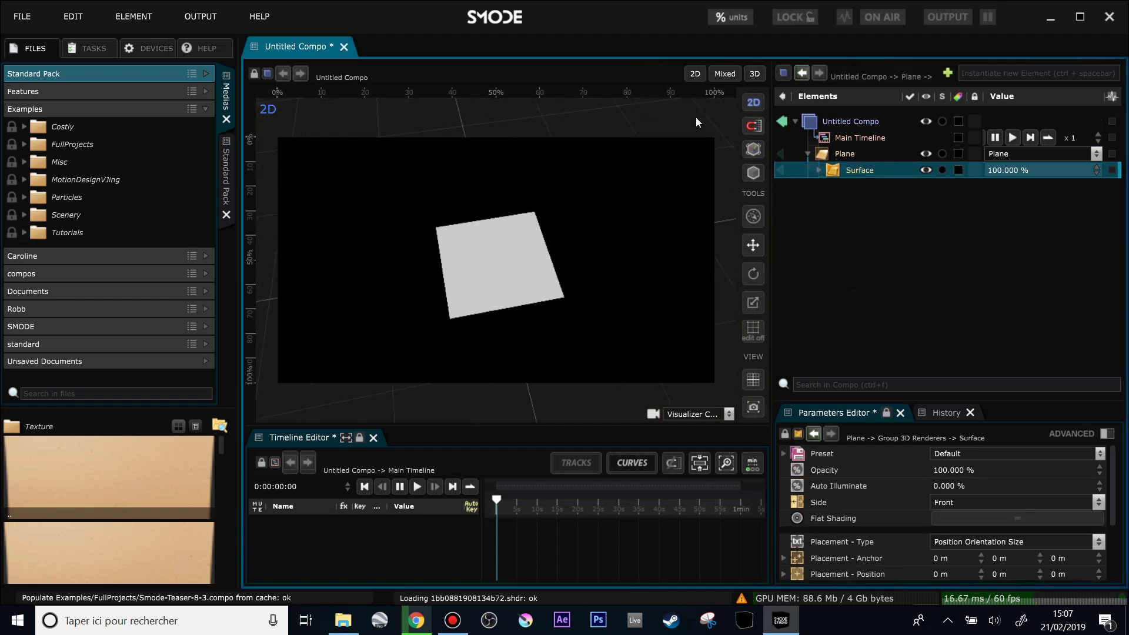
{"action": "left_click", "coordinate": [839, 156]}
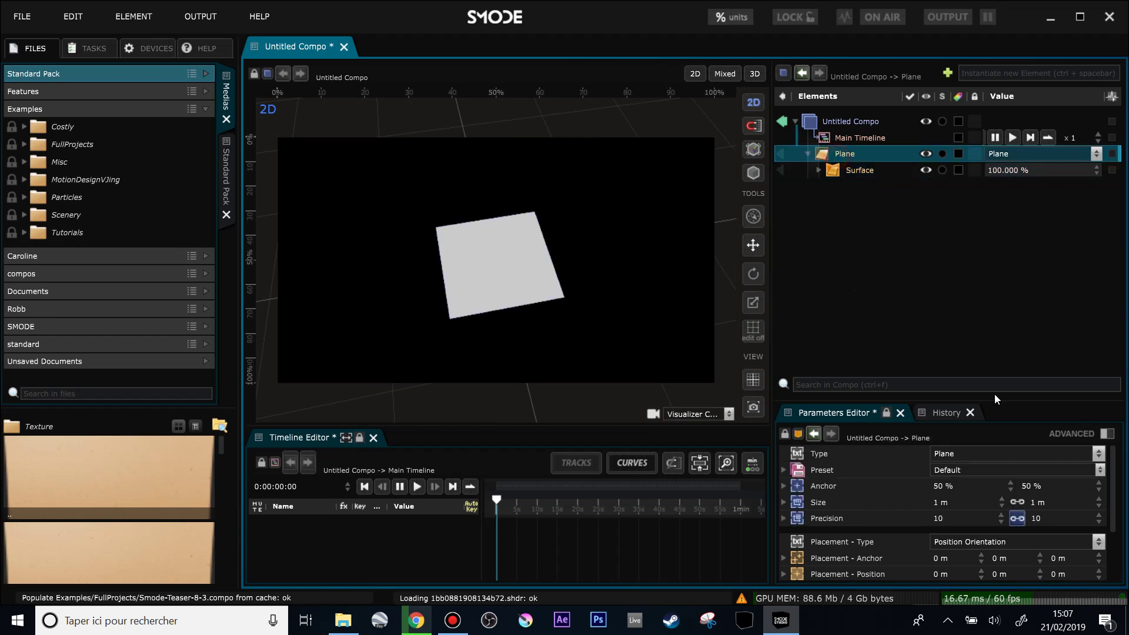
{"action": "left_click_drag", "start_coordinate": [985, 401], "coordinate": [986, 271]}
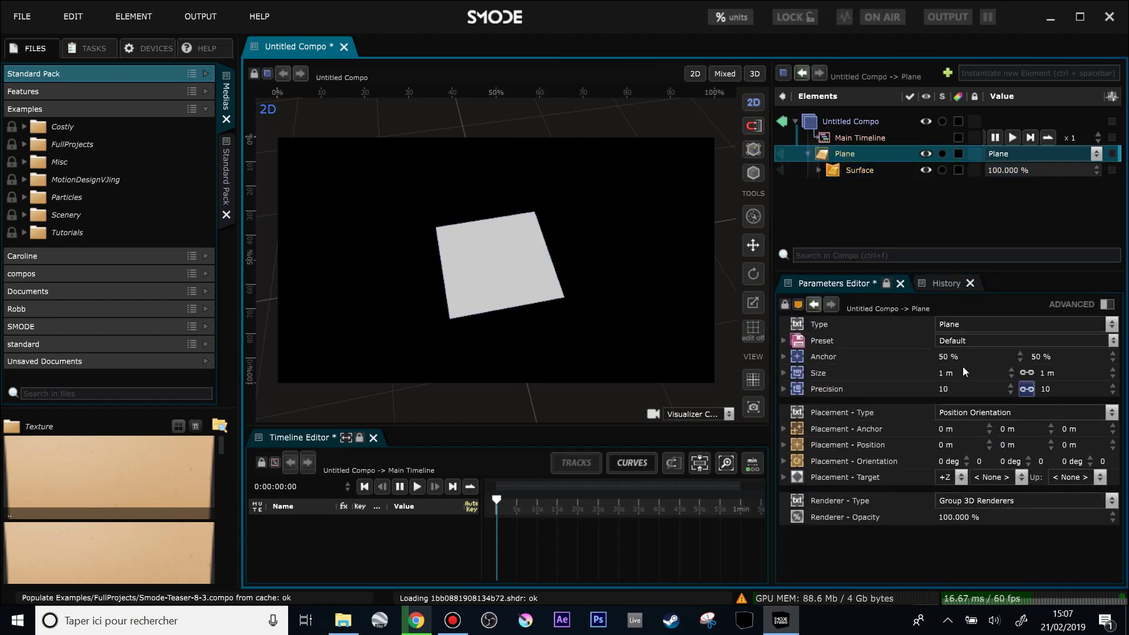
{"action": "left_click", "coordinate": [951, 459]}
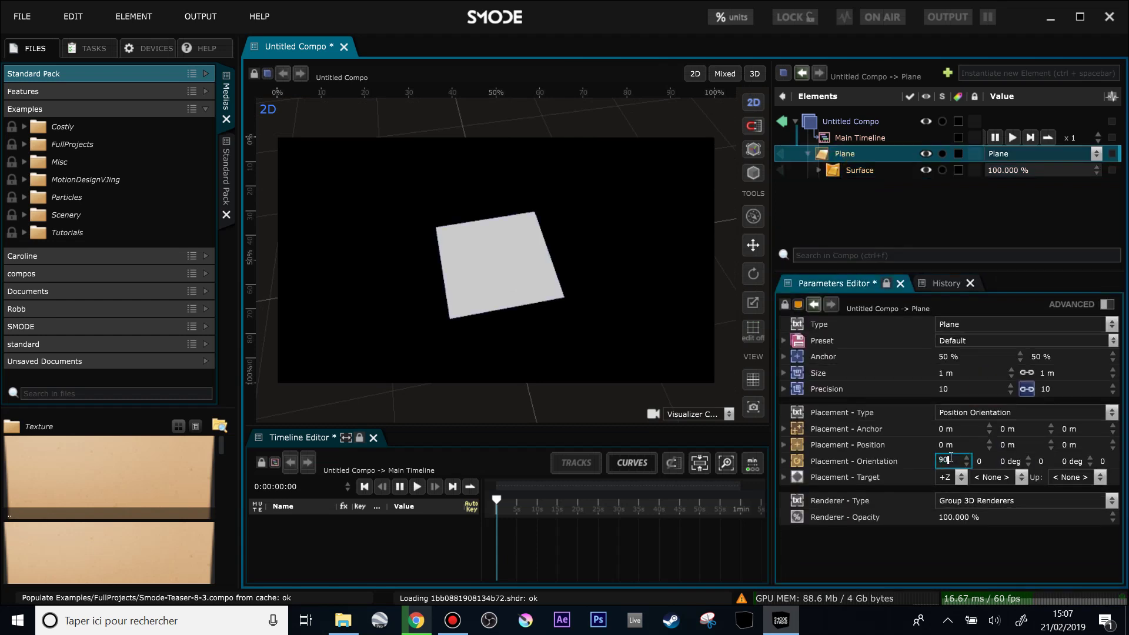
{"action": "type", "text": "90"}
{"action": "key", "text": "Return"}
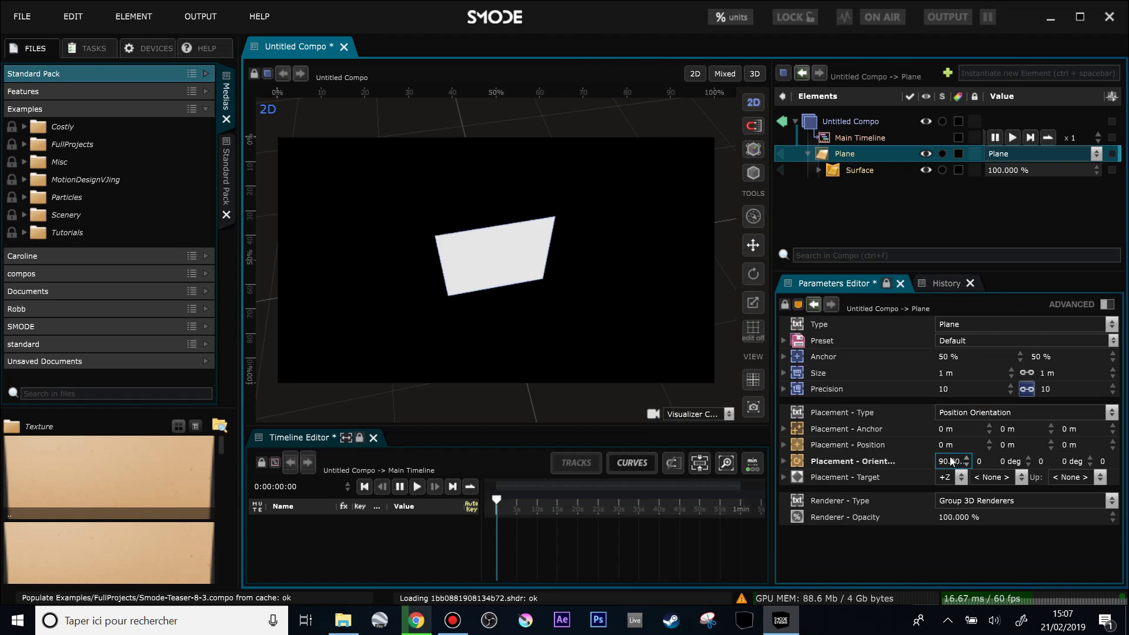
- Display the scene in 3D and set the Surface renderer's Auto Illuminate to 100%
{"action": "left_click", "coordinate": [849, 175]}
{"action": "left_click", "coordinate": [837, 151]}
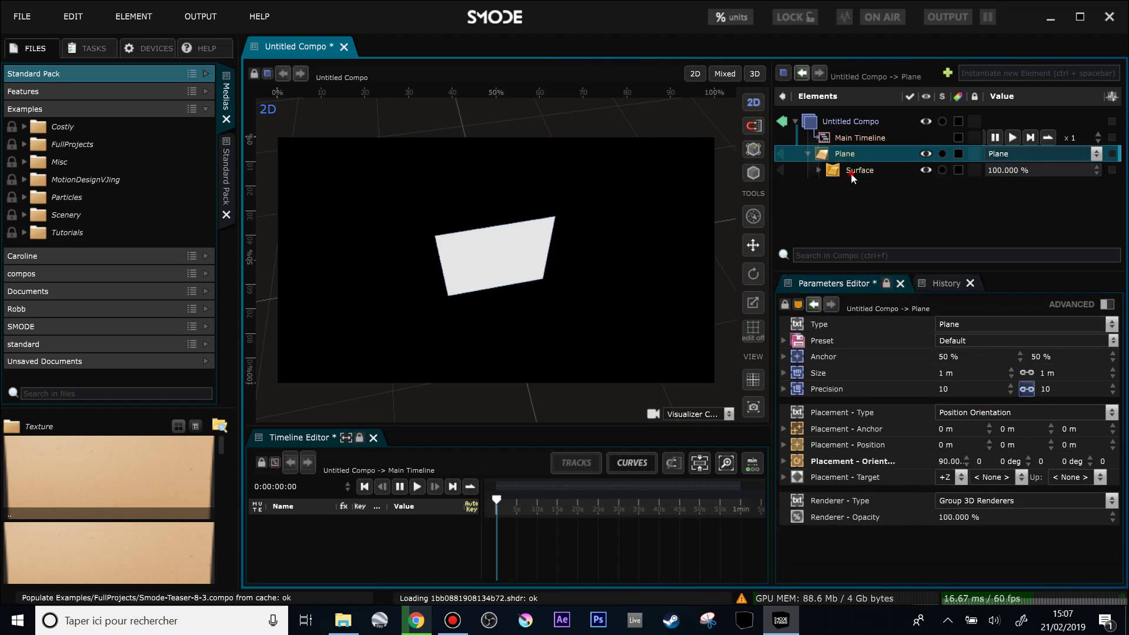
{"action": "left_click", "coordinate": [856, 171]}
{"action": "left_click", "coordinate": [818, 170]}
{"action": "left_click", "coordinate": [818, 170]}
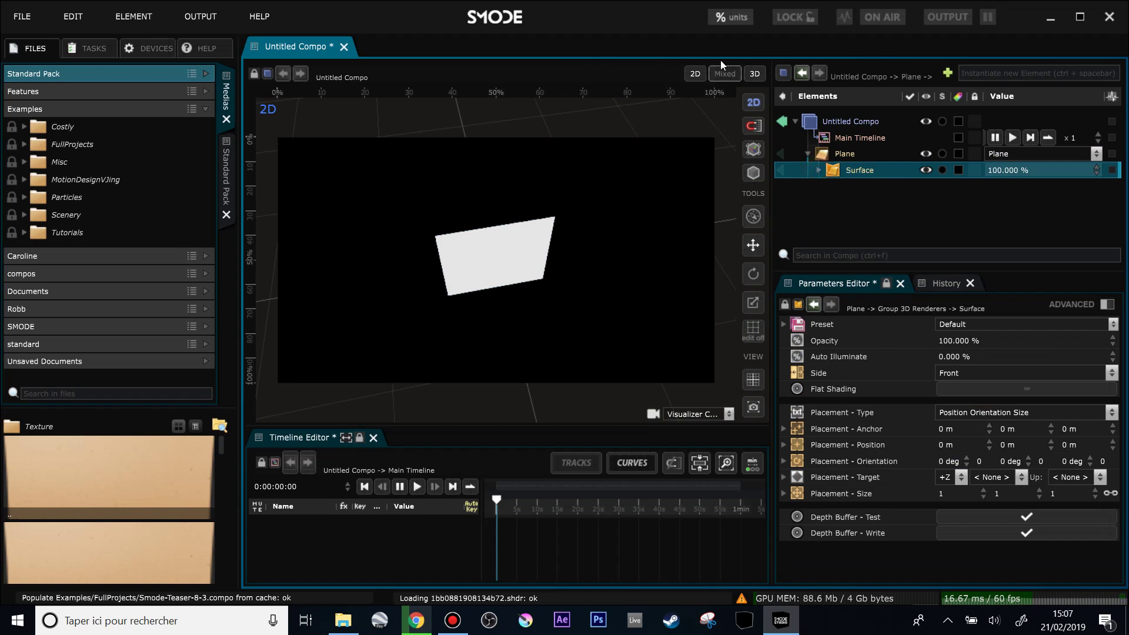
{"action": "left_click", "coordinate": [755, 74]}
{"action": "left_click_drag", "start_coordinate": [488, 262], "coordinate": [471, 281]}
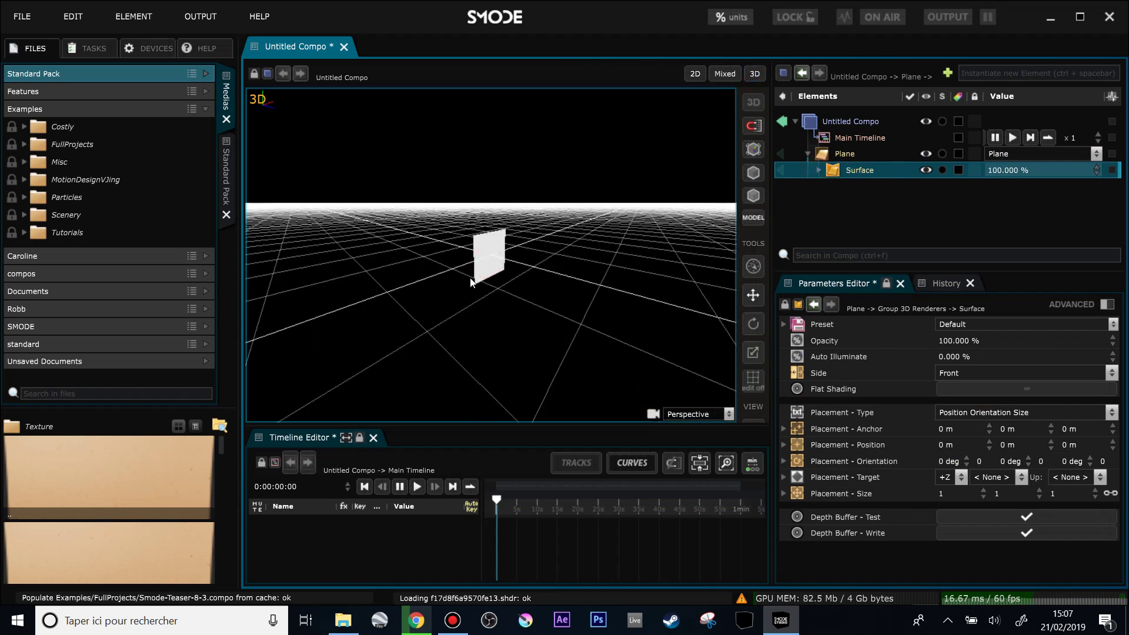
{"action": "scroll", "coordinate": [562, 291], "scroll_direction": "up", "scroll_amount": 5}
{"action": "left_click_drag", "start_coordinate": [575, 298], "coordinate": [538, 285]}
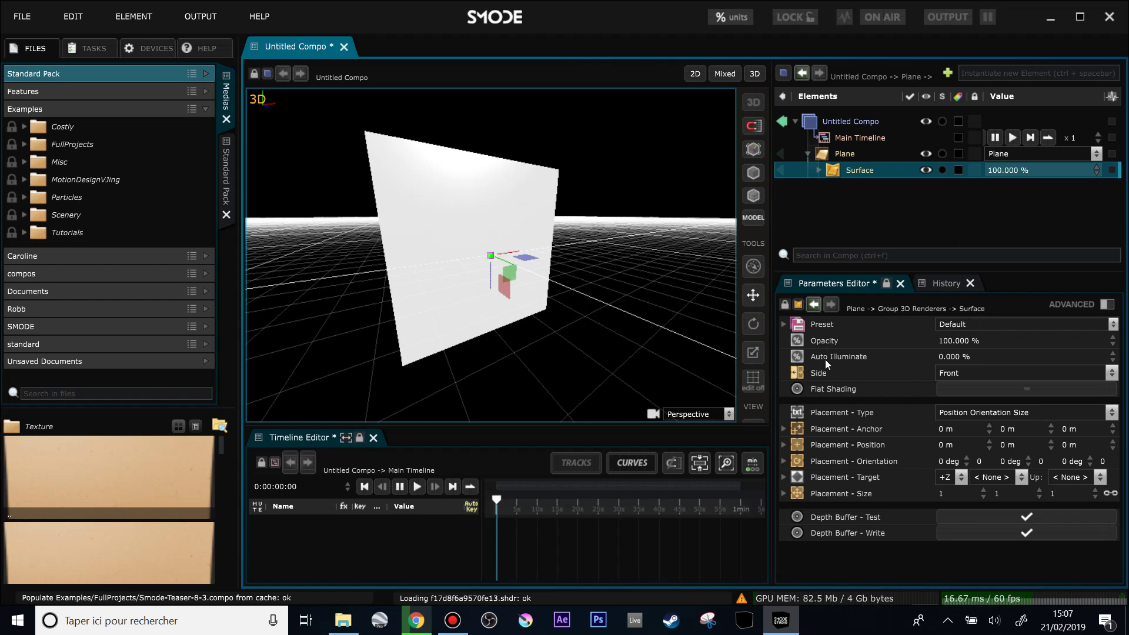
{"action": "left_click_drag", "start_coordinate": [948, 359], "coordinate": [1032, 348]}
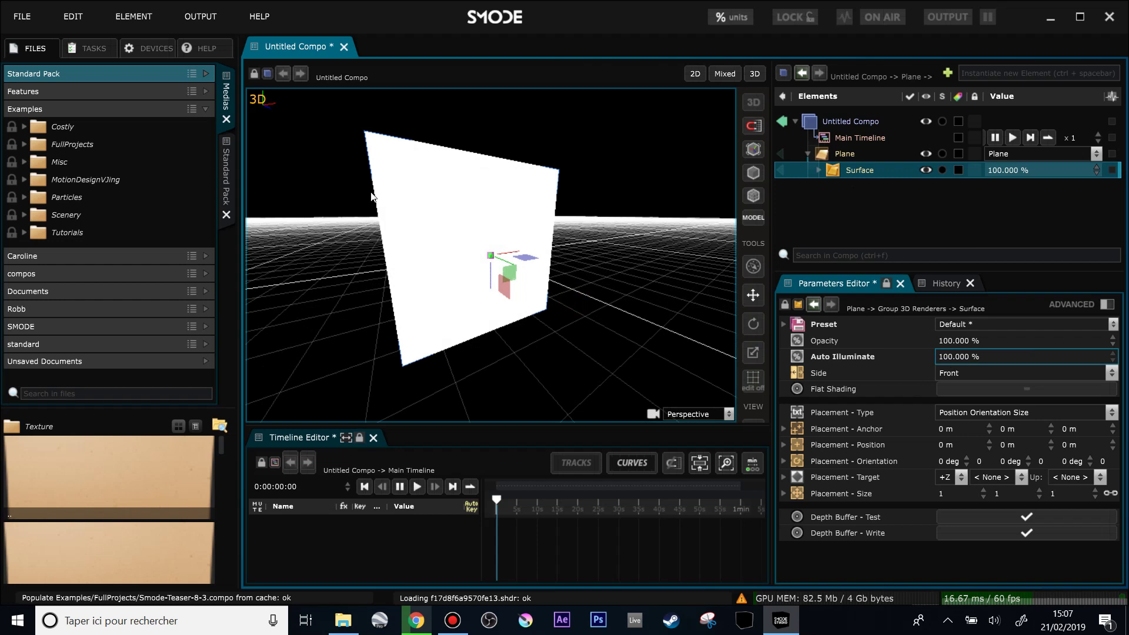
- Bring tolmin.jpg from the Standard Pack's Exemple Images texture folder into the composition
{"action": "left_click", "coordinate": [226, 157]}
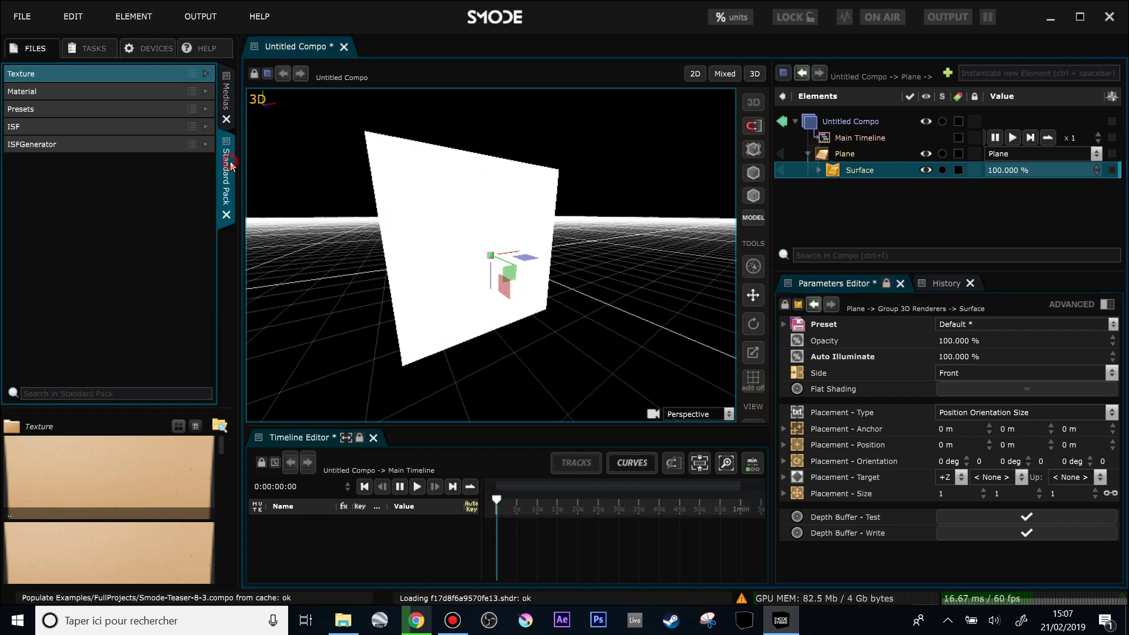
{"action": "left_click", "coordinate": [54, 74]}
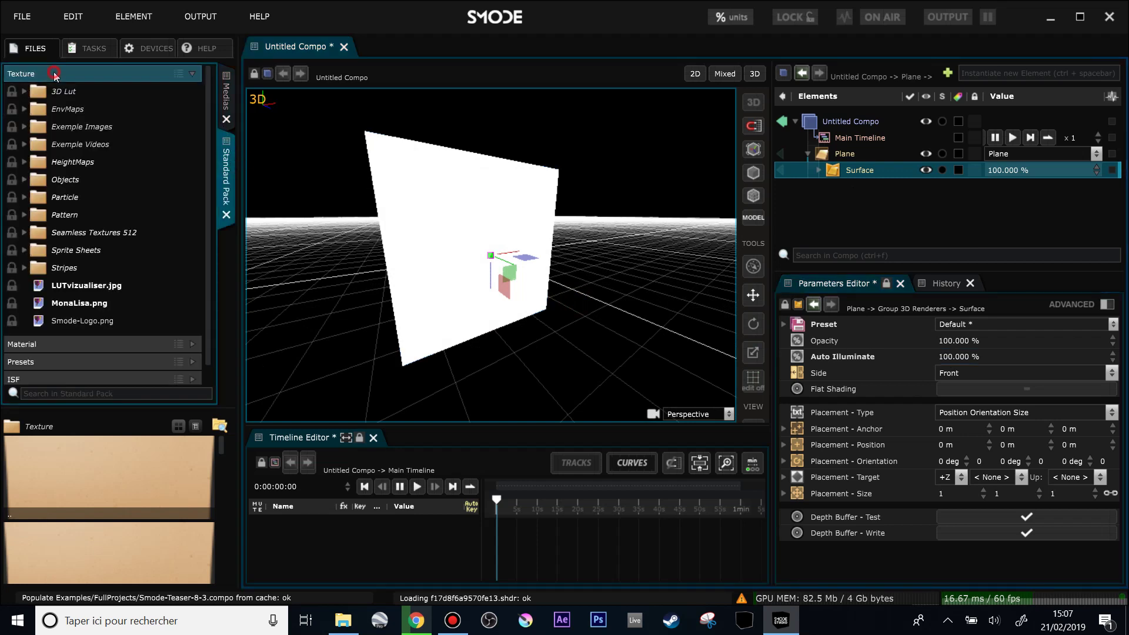
{"action": "left_click", "coordinate": [57, 126]}
{"action": "scroll", "coordinate": [113, 519], "scroll_direction": "down", "scroll_amount": 5}
{"action": "left_click_drag", "start_coordinate": [131, 409], "coordinate": [132, 310]}
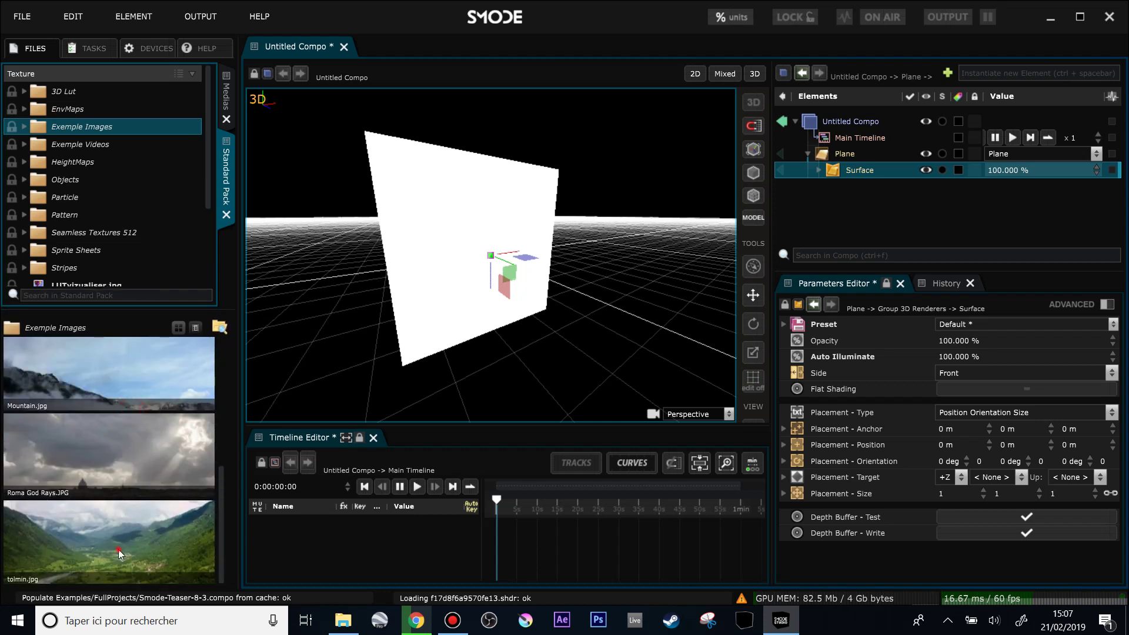
{"action": "left_click_drag", "start_coordinate": [119, 549], "coordinate": [818, 168]}
- Assign tolmin.jpg as the map of the Surface's Diffuse component and delete the separate tolmin.jpg layer
{"action": "left_click", "coordinate": [829, 185]}
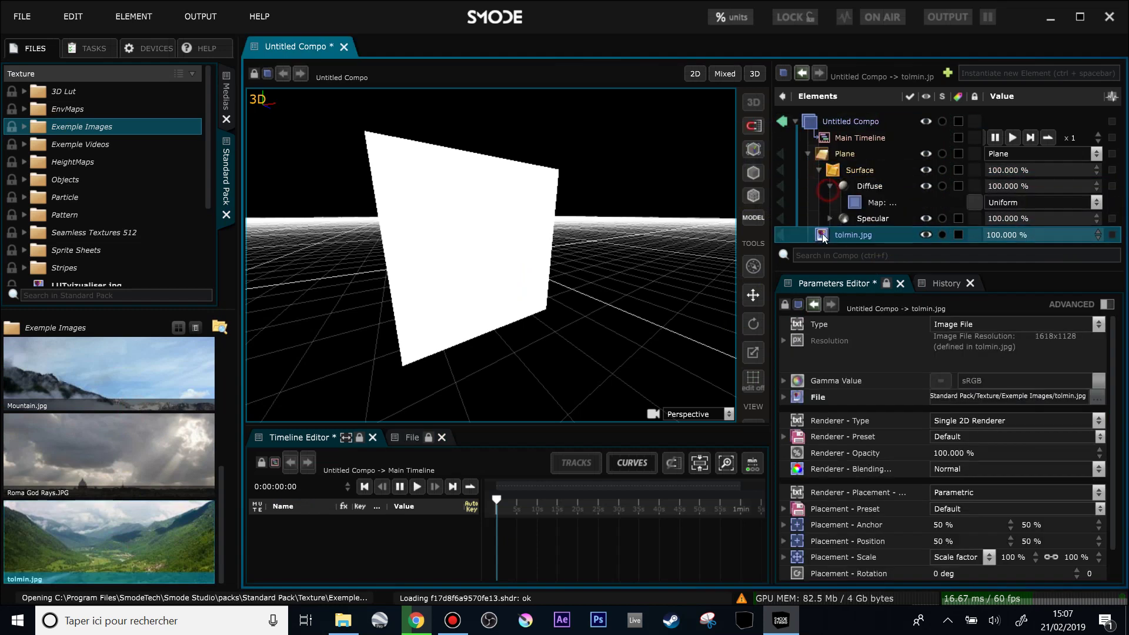
{"action": "left_click_drag", "start_coordinate": [822, 234], "coordinate": [840, 205]}
{"action": "left_click", "coordinate": [840, 204]}
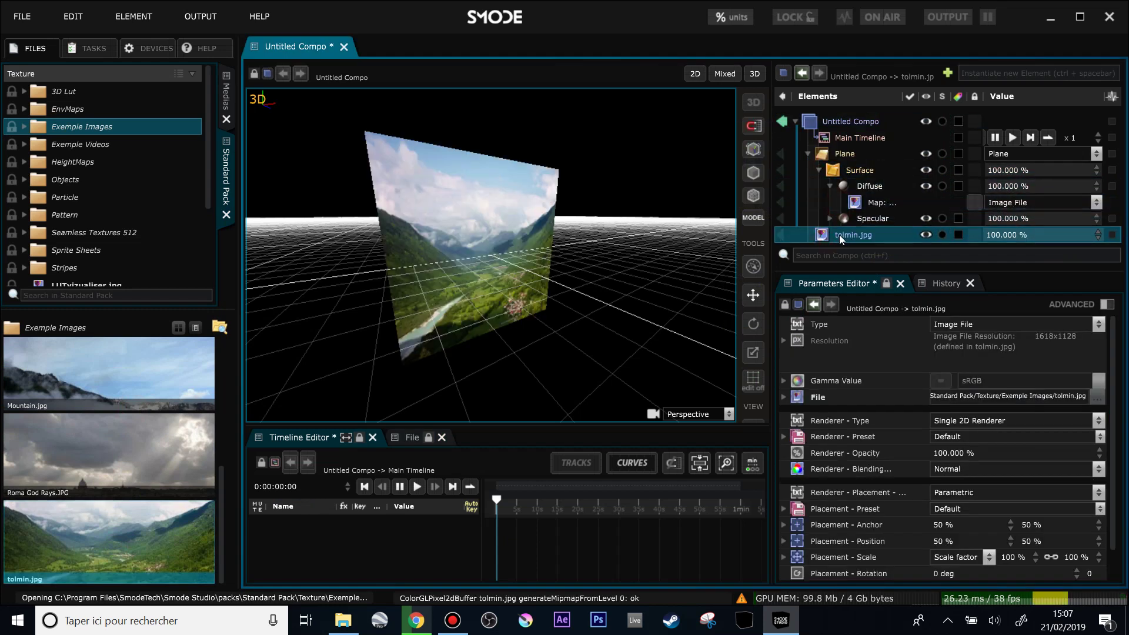
{"action": "key", "text": "Delete"}
- Delete the Specular component from the plane's Surface renderer
{"action": "left_click", "coordinate": [851, 220]}
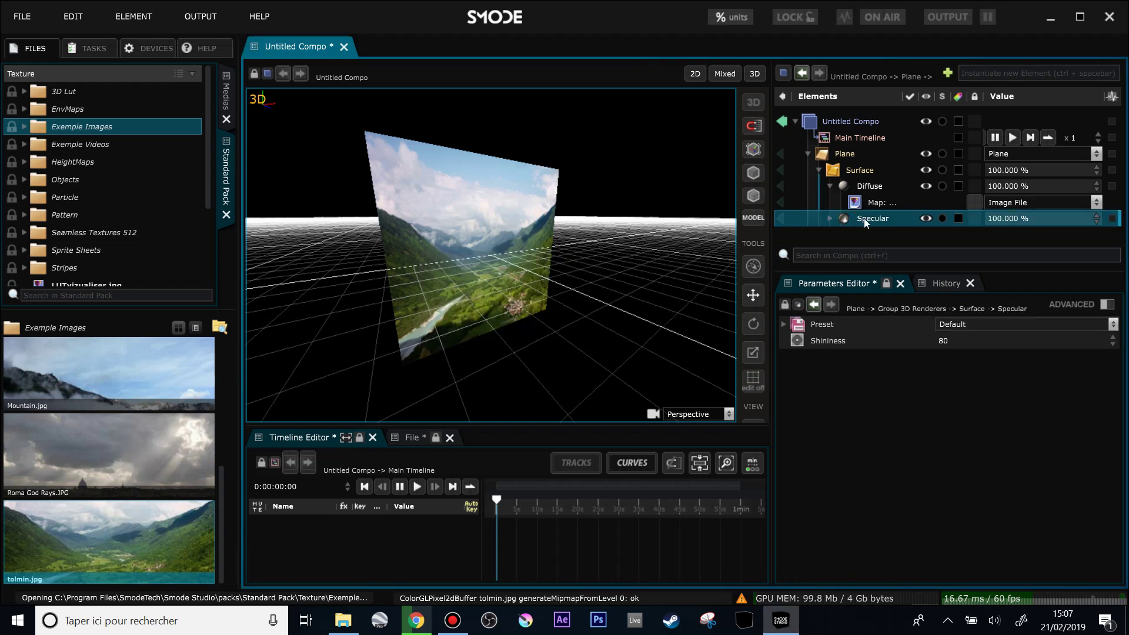
{"action": "key", "text": "Delete"}
{"action": "key", "text": "Return"}
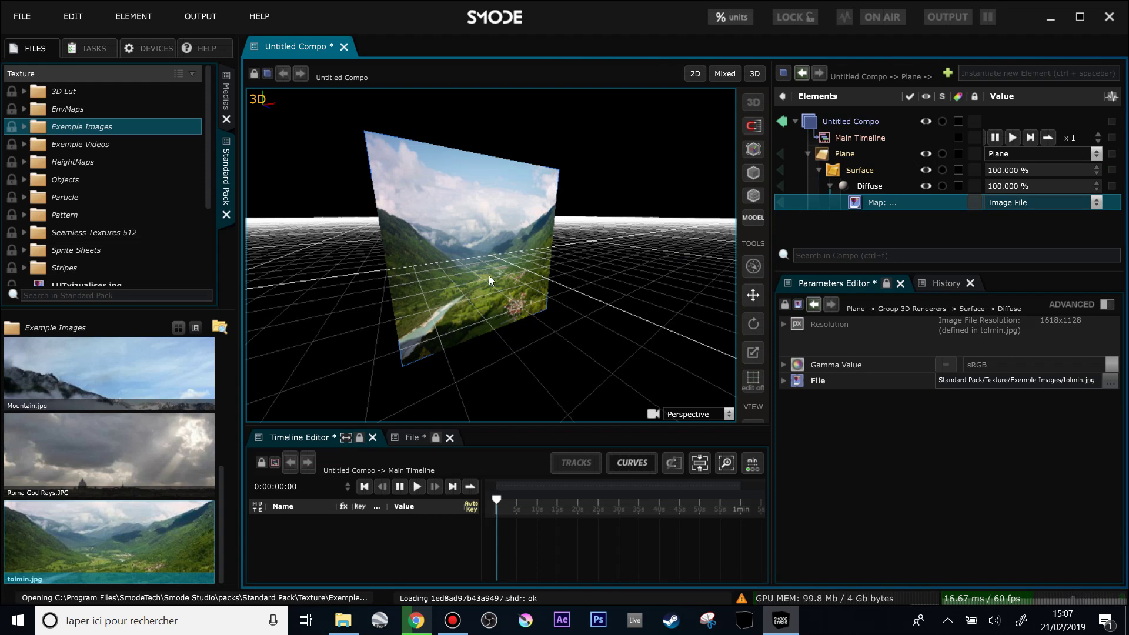
- Raise the plane along the Y axis to about 0.66 m
{"action": "scroll", "coordinate": [488, 281], "scroll_direction": "up", "scroll_amount": 2}
{"action": "left_click_drag", "start_coordinate": [524, 276], "coordinate": [484, 264]}
{"action": "scroll", "coordinate": [555, 270], "scroll_direction": "up", "scroll_amount": 1}
{"action": "scroll", "coordinate": [546, 261], "scroll_direction": "down", "scroll_amount": 1}
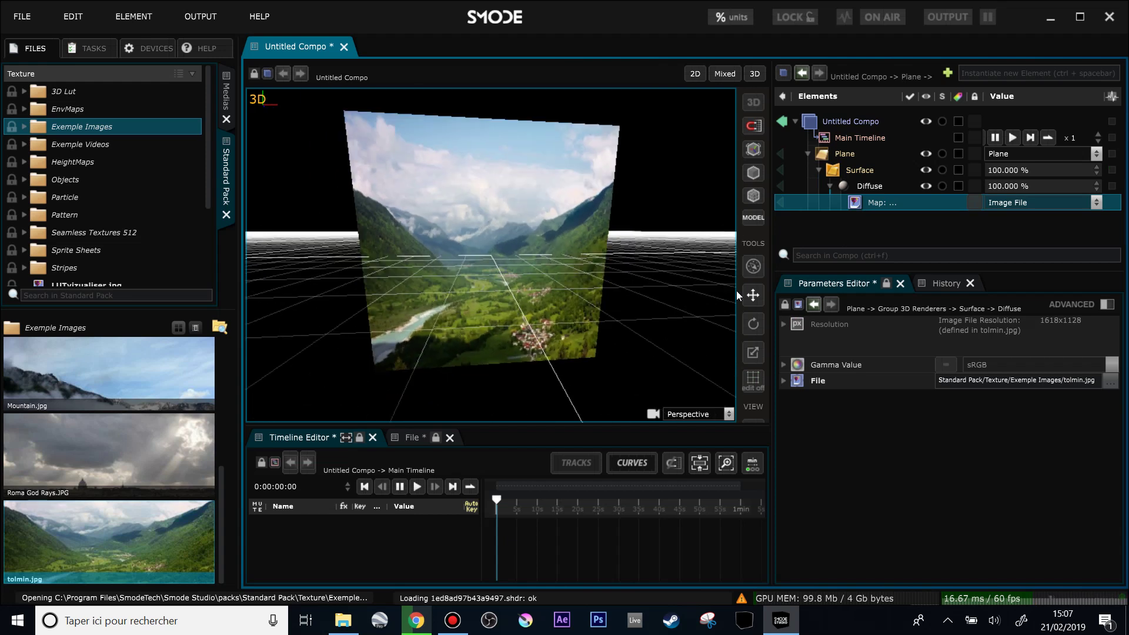
{"action": "left_click", "coordinate": [841, 153]}
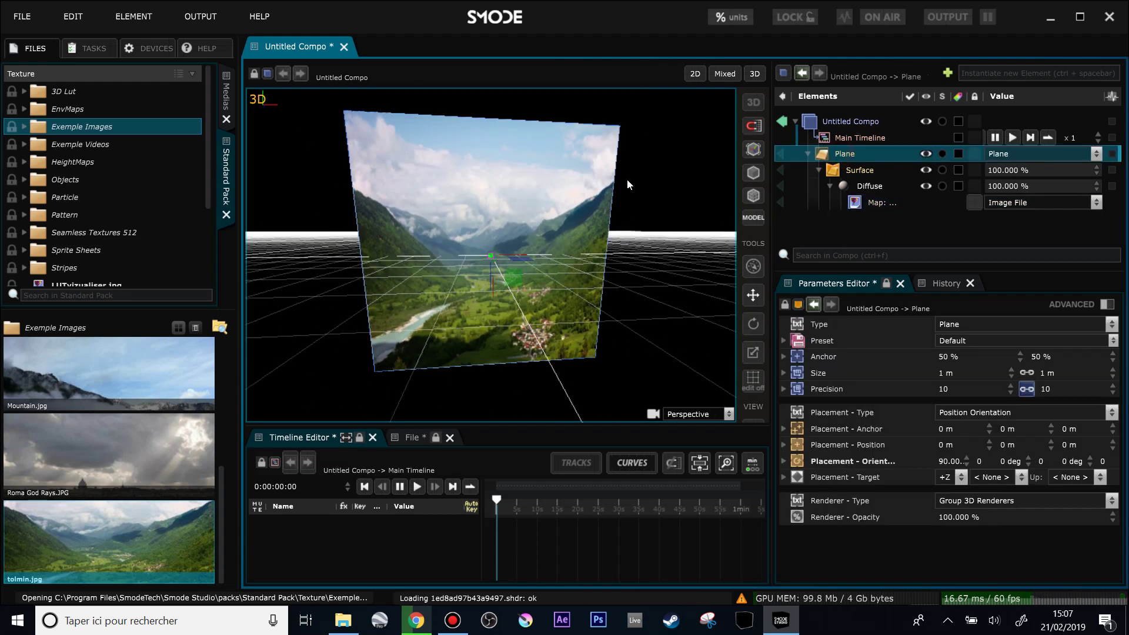
{"action": "mouse_move", "coordinate": [492, 277]}
{"action": "left_mouse_down"}
{"action": "mouse_move", "coordinate": [513, 139]}
{"action": "mouse_move", "coordinate": [529, 254]}
{"action": "mouse_move", "coordinate": [572, 267]}
{"action": "mouse_move", "coordinate": [503, 265]}
{"action": "left_mouse_up"}
{"action": "scroll", "coordinate": [503, 261], "scroll_direction": "up", "scroll_amount": 3}
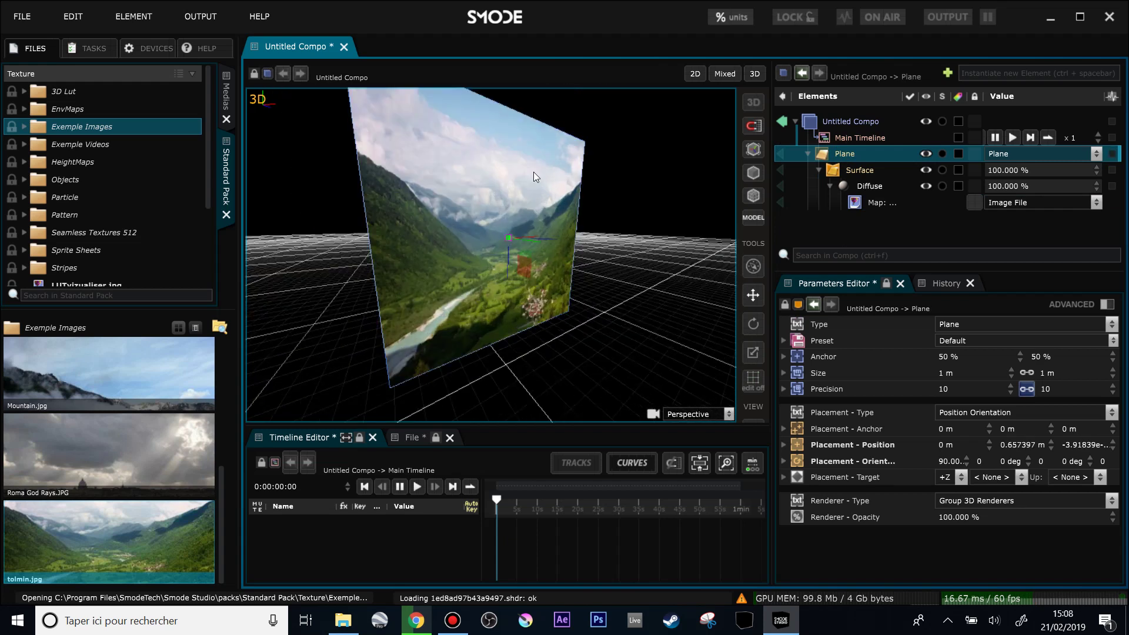
- Add an Emit Particles operator to the plane
{"action": "left_click_drag", "start_coordinate": [524, 223], "coordinate": [478, 256]}
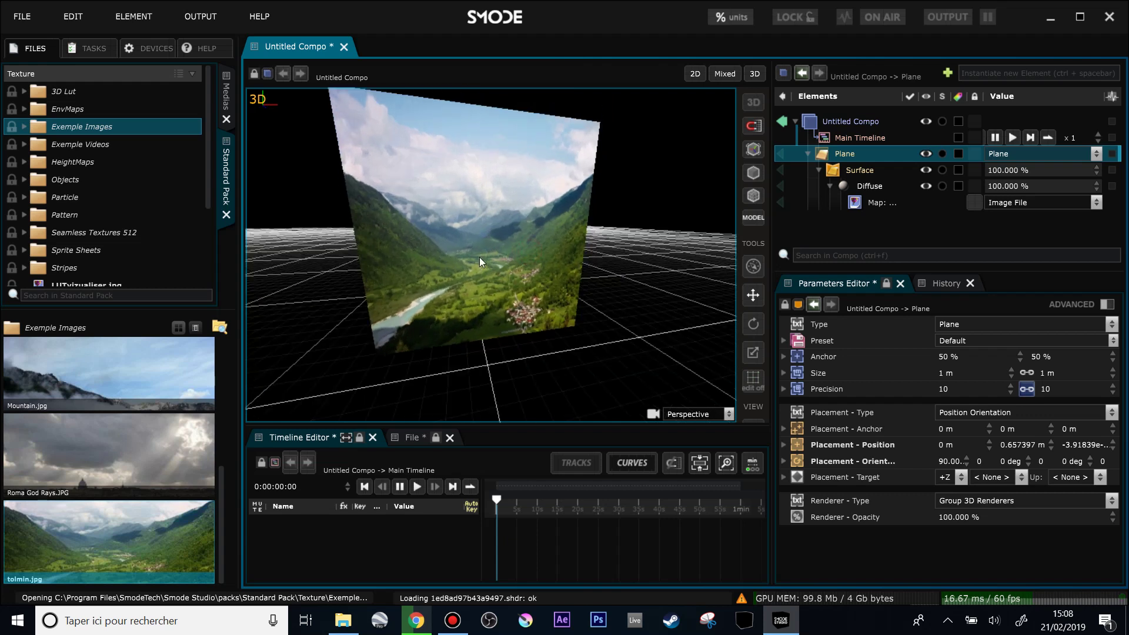
{"action": "left_click", "coordinate": [819, 170]}
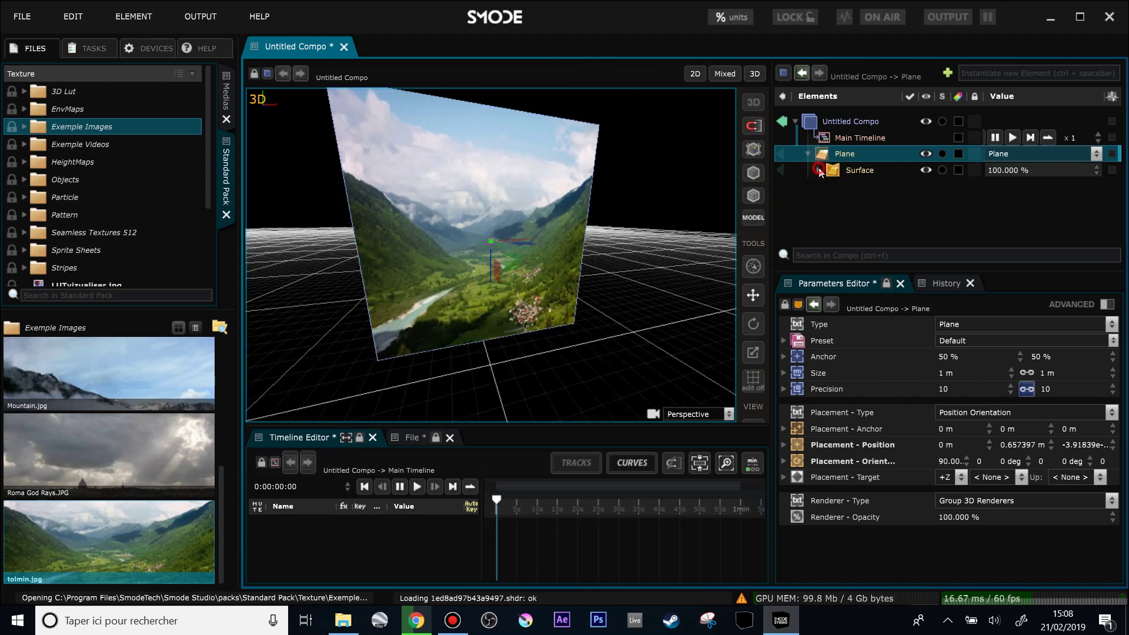
{"action": "right_click", "coordinate": [824, 160]}
{"action": "mouse_move", "coordinate": [728, 259]}
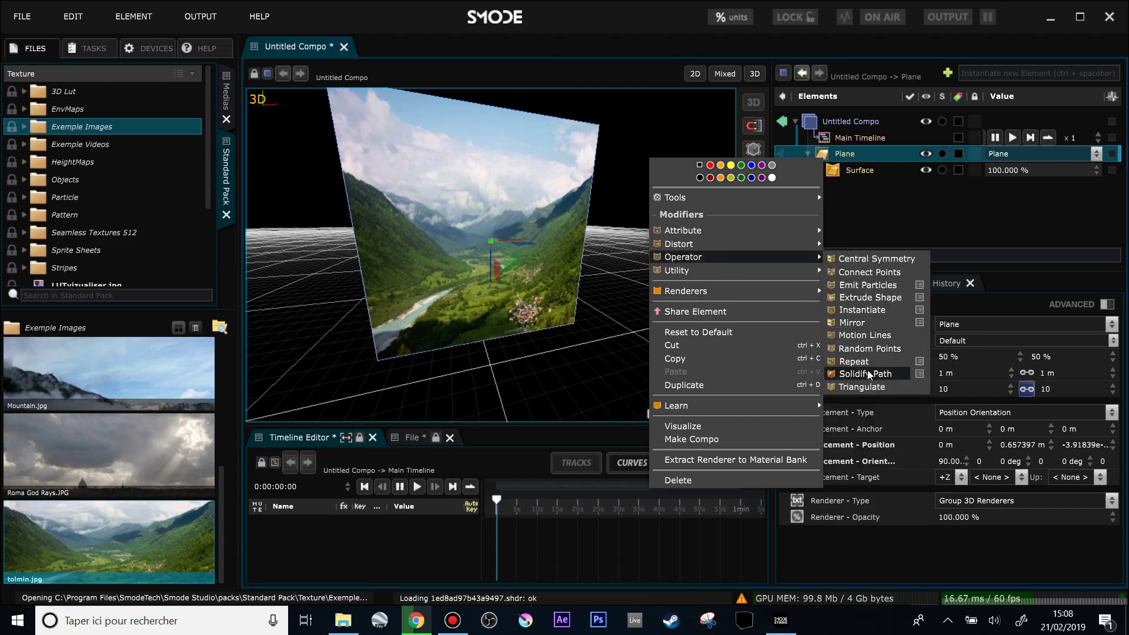
{"action": "left_click", "coordinate": [864, 285]}
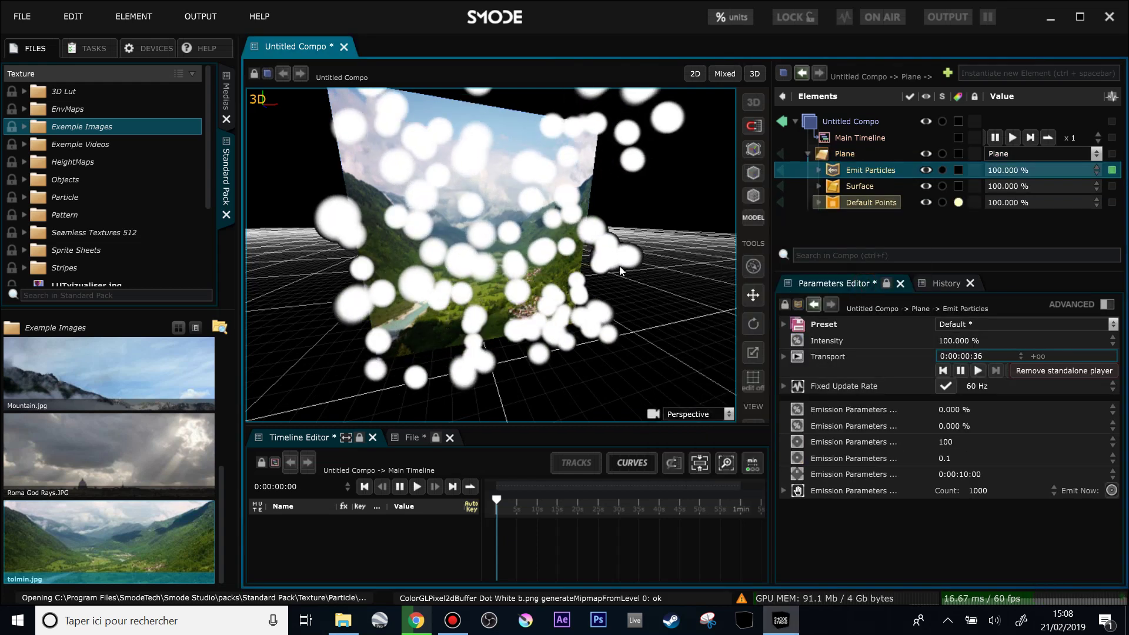
- Set the Default Points renderer's linked object-space sizes to -0.02 m
{"action": "left_click_drag", "start_coordinate": [569, 221], "coordinate": [647, 235]}
{"action": "scroll", "coordinate": [613, 235], "scroll_direction": "down", "scroll_amount": 3}
{"action": "left_click", "coordinate": [819, 170]}
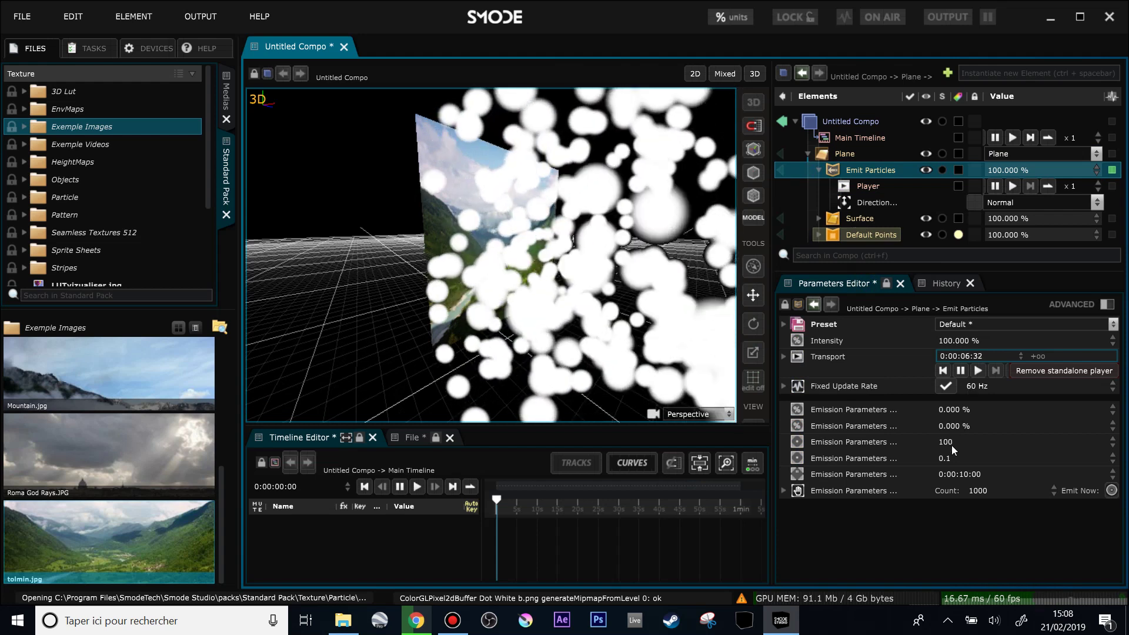
{"action": "left_click", "coordinate": [839, 232]}
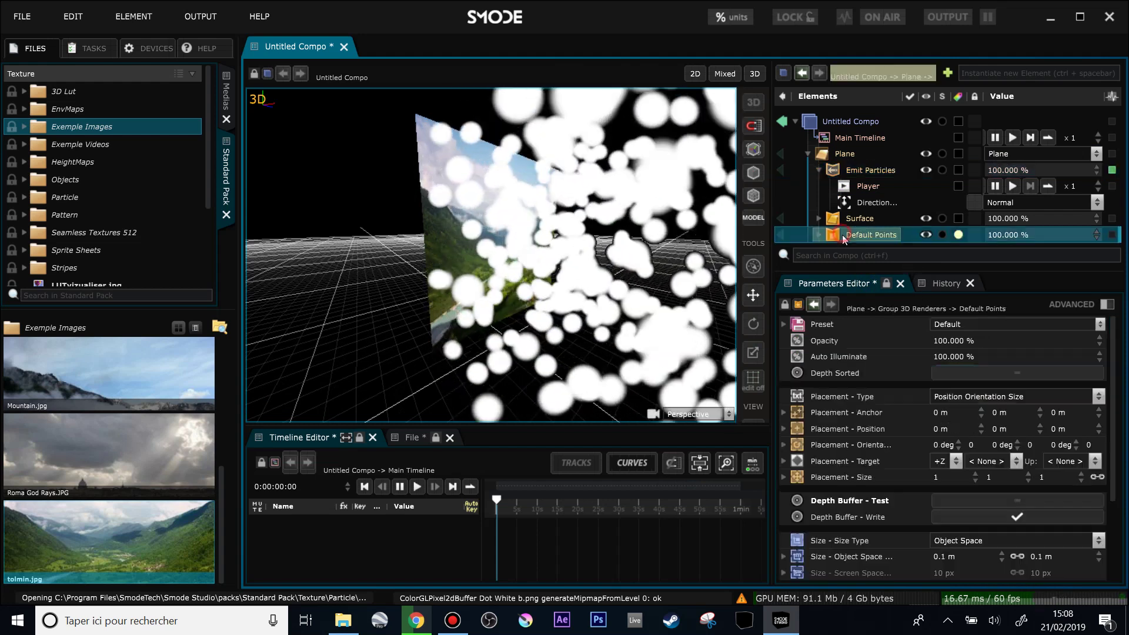
{"action": "left_click_drag", "start_coordinate": [1041, 556], "coordinate": [1040, 581]}
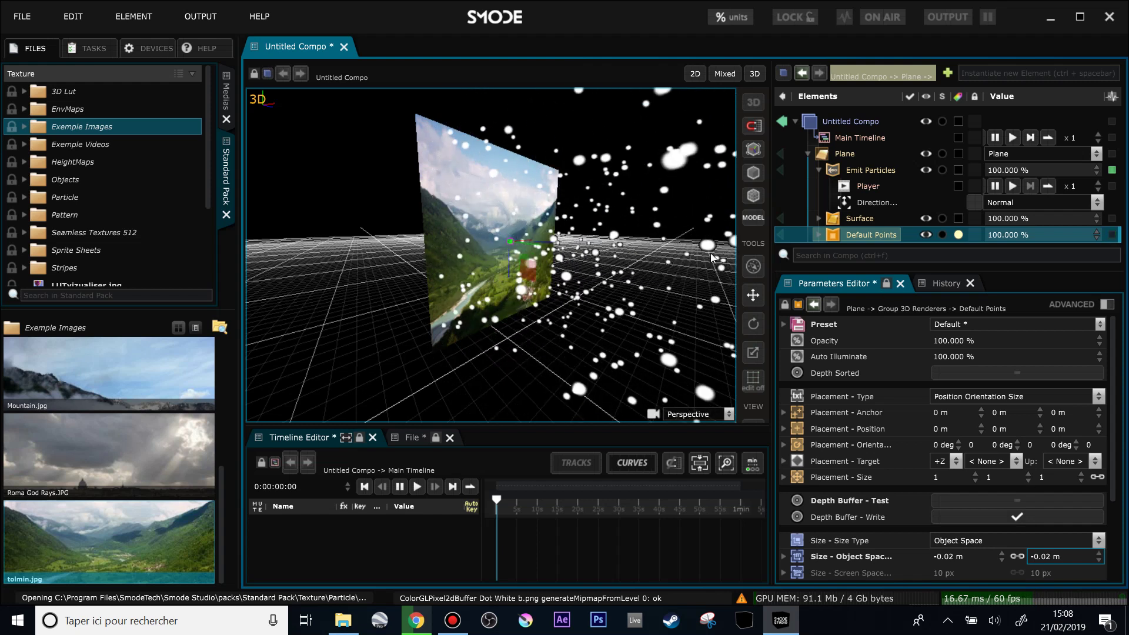
- Set the emission rate of the plane's Emit Particles operator to 10000
{"action": "left_click", "coordinate": [819, 170]}
{"action": "left_click", "coordinate": [870, 170]}
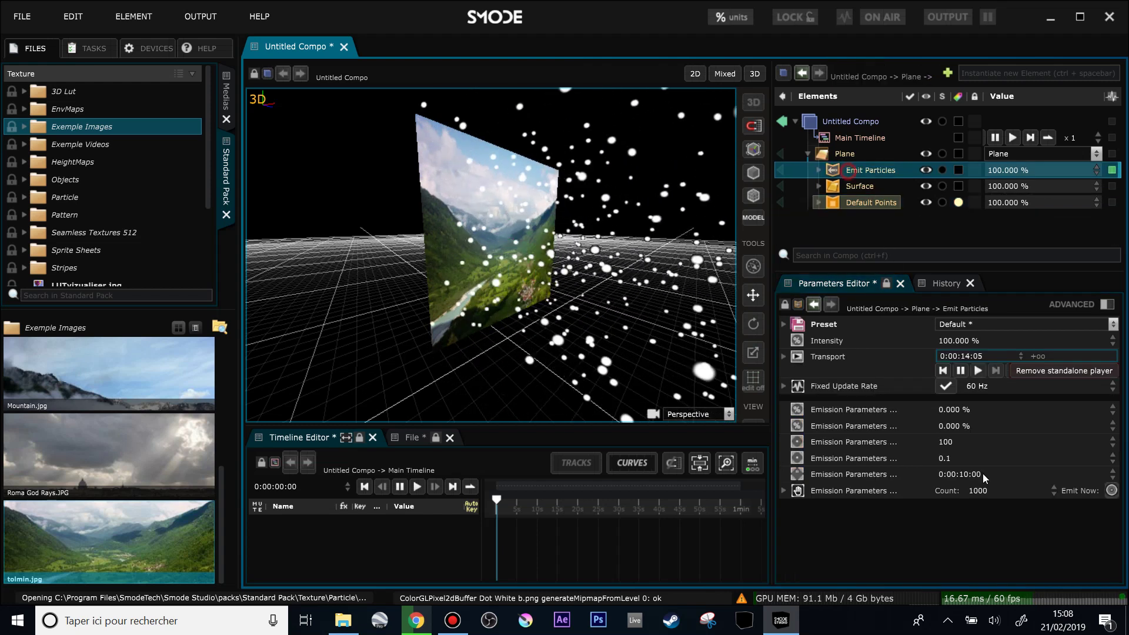
{"action": "double_click", "coordinate": [972, 446]}
{"action": "type", "text": "1000"}
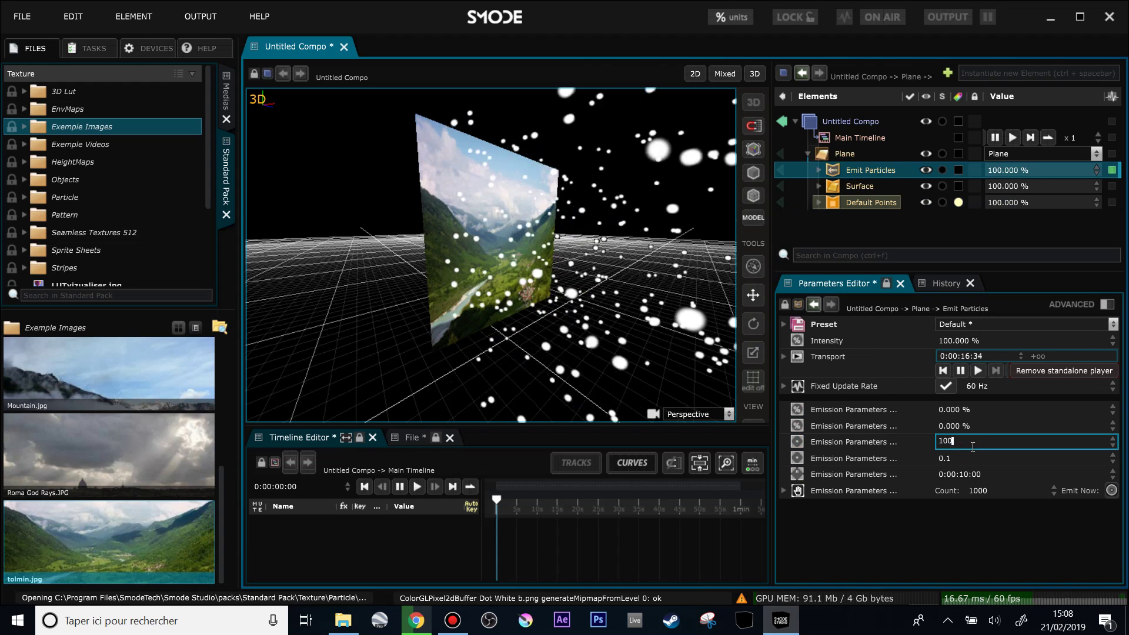
{"action": "type", "text": "0"}
{"action": "key", "text": "Return"}
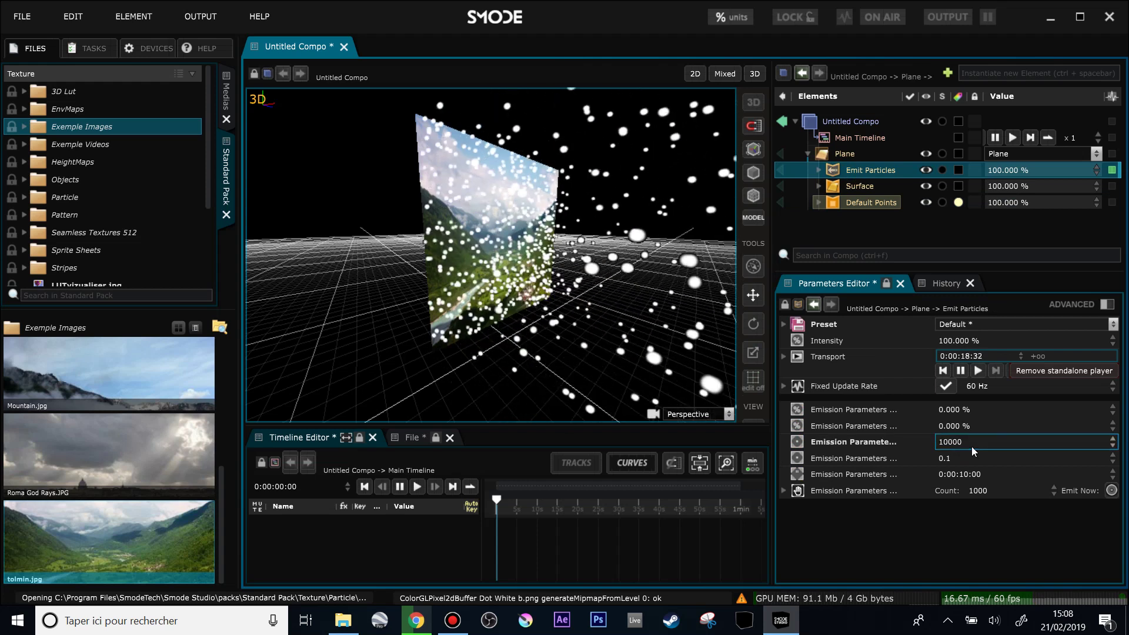
{"action": "left_click_drag", "start_coordinate": [623, 253], "coordinate": [546, 259]}
{"action": "scroll", "coordinate": [593, 254], "scroll_direction": "down", "scroll_amount": 3}
{"action": "scroll", "coordinate": [594, 255], "scroll_direction": "down", "scroll_amount": 3}
{"action": "scroll", "coordinate": [546, 258], "scroll_direction": "up", "scroll_amount": 5}
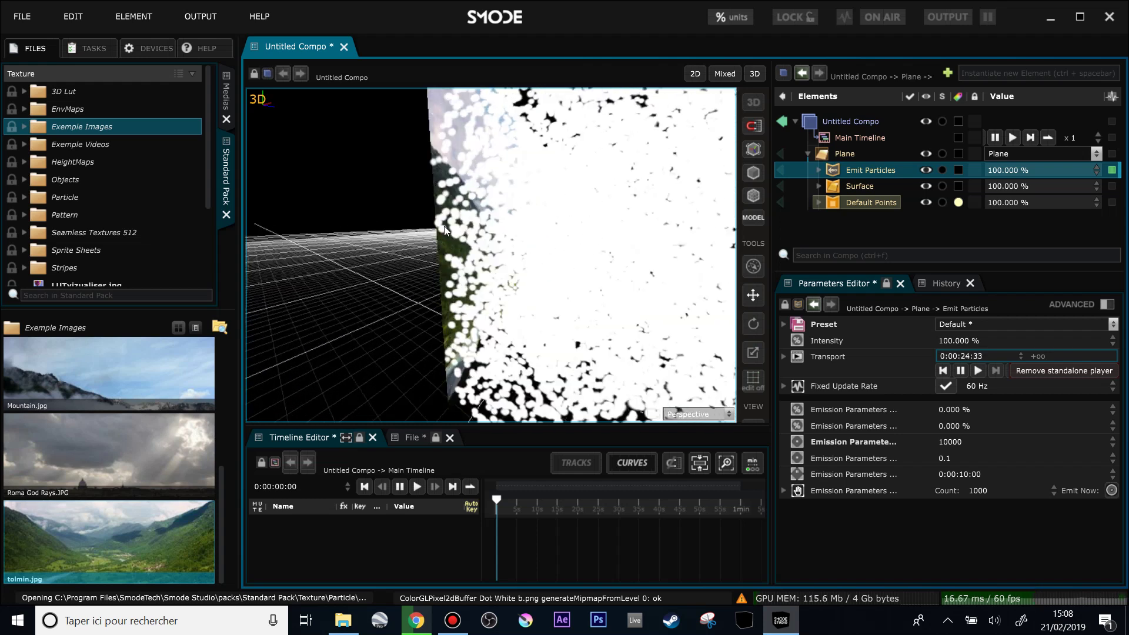
- Temporarily disable the Emit Particles operator to examine the plane's source points over the image
{"action": "left_click", "coordinate": [925, 170]}
{"action": "left_click_drag", "start_coordinate": [422, 193], "coordinate": [396, 209]}
{"action": "scroll", "coordinate": [396, 209], "scroll_direction": "up", "scroll_amount": 4}
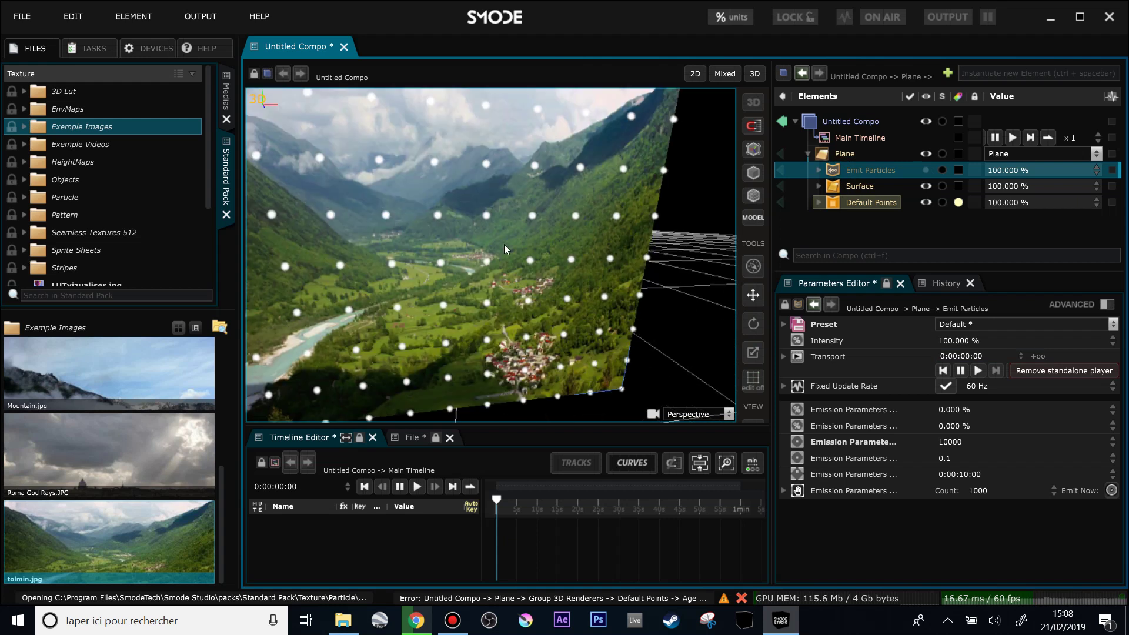
{"action": "left_click_drag", "start_coordinate": [504, 244], "coordinate": [357, 232]}
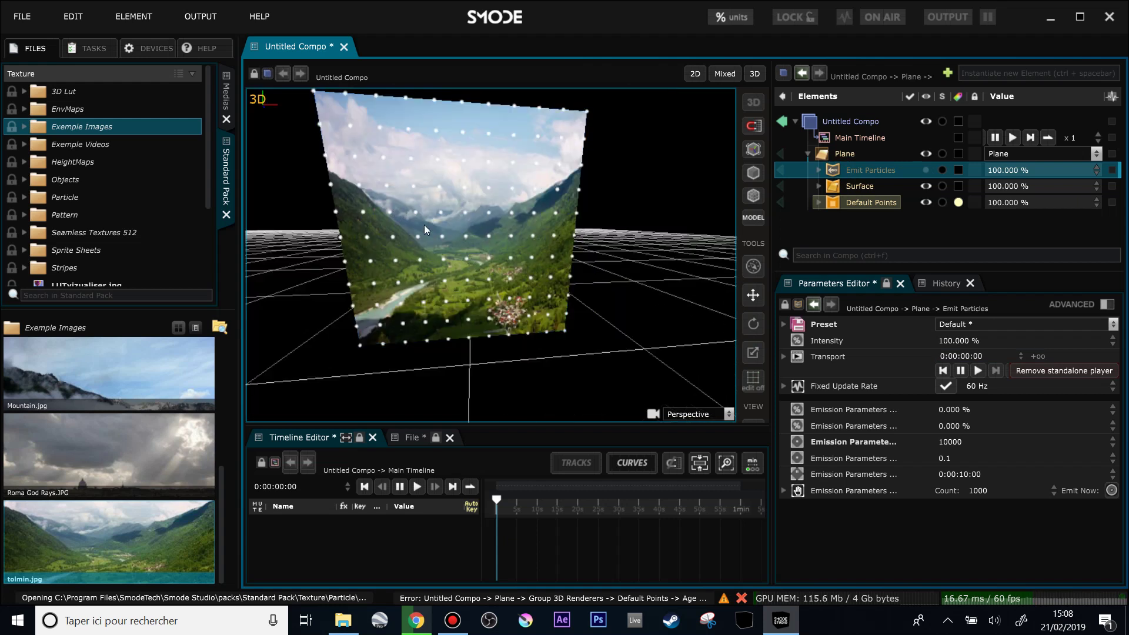
{"action": "left_click_drag", "start_coordinate": [424, 225], "coordinate": [471, 222]}
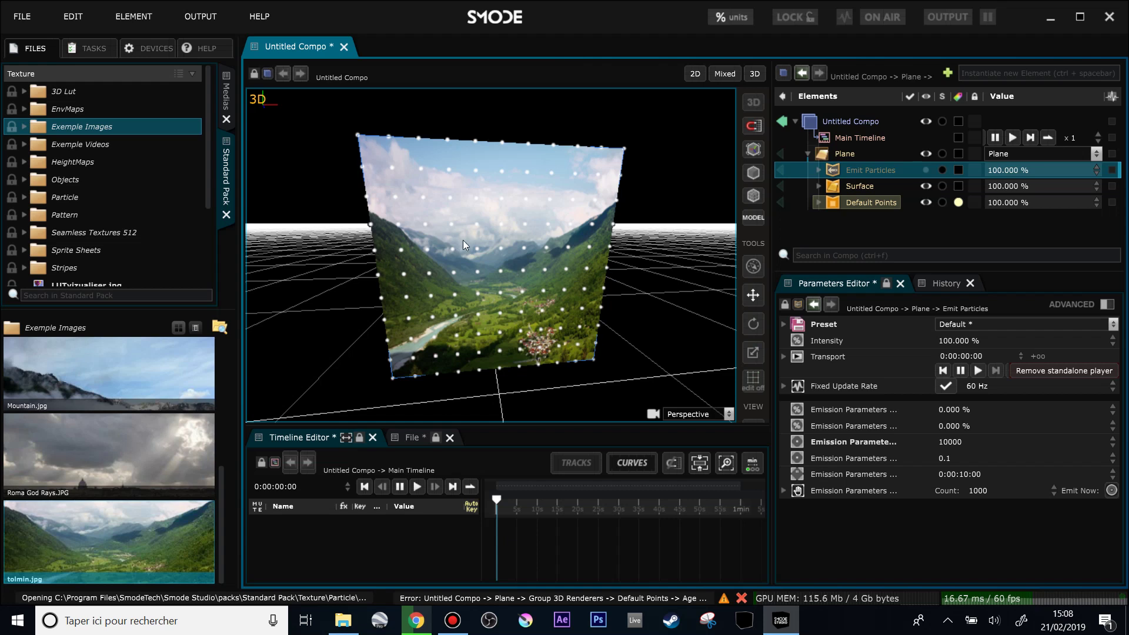
- Add a Colorize Layer attribute modifier to the plane
{"action": "right_click", "coordinate": [838, 154]}
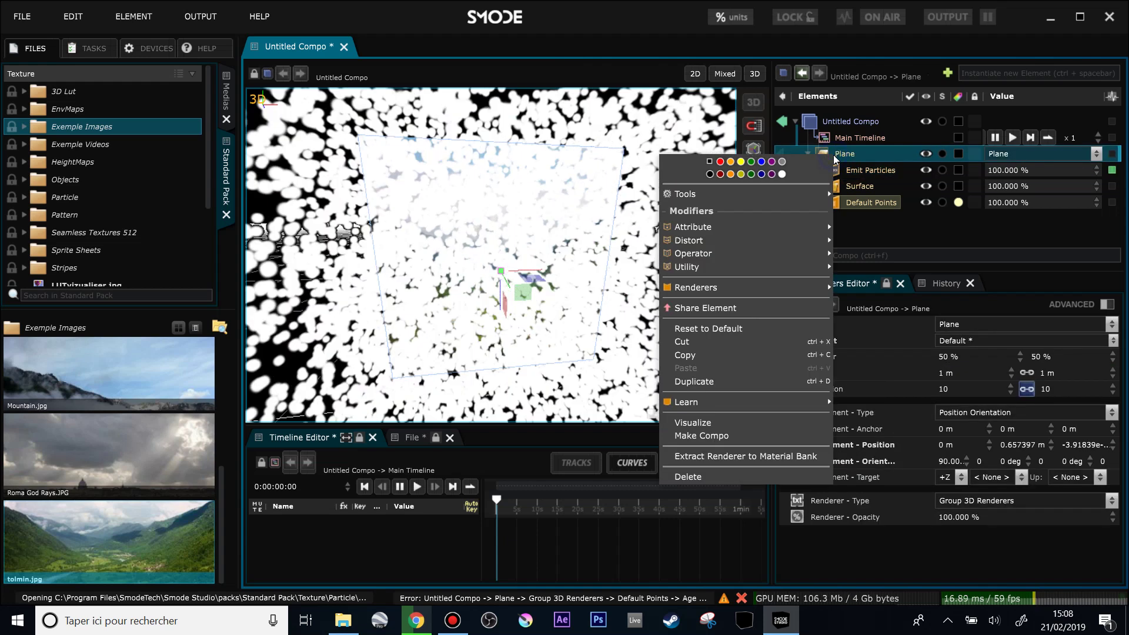
{"action": "mouse_move", "coordinate": [739, 226]}
{"action": "left_click", "coordinate": [880, 252]}
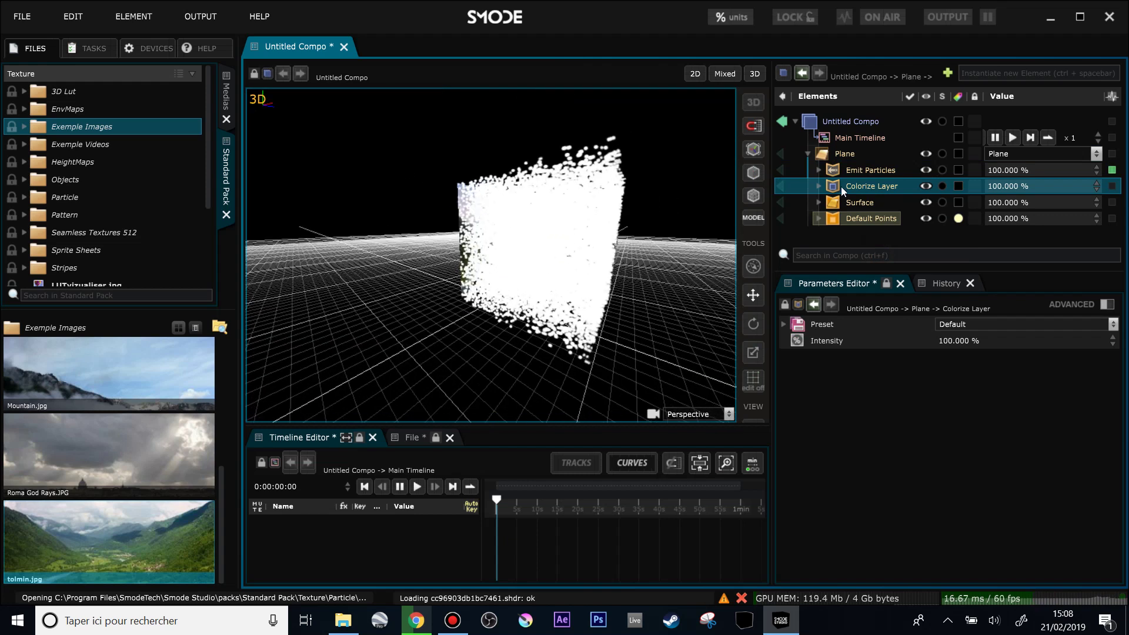
- Expand the Colorize Layer modifier and inspect the color of its Uniform map
{"action": "left_click", "coordinate": [818, 186]}
{"action": "scroll", "coordinate": [848, 217], "scroll_direction": "down", "scroll_amount": 1}
{"action": "left_click", "coordinate": [868, 202]}
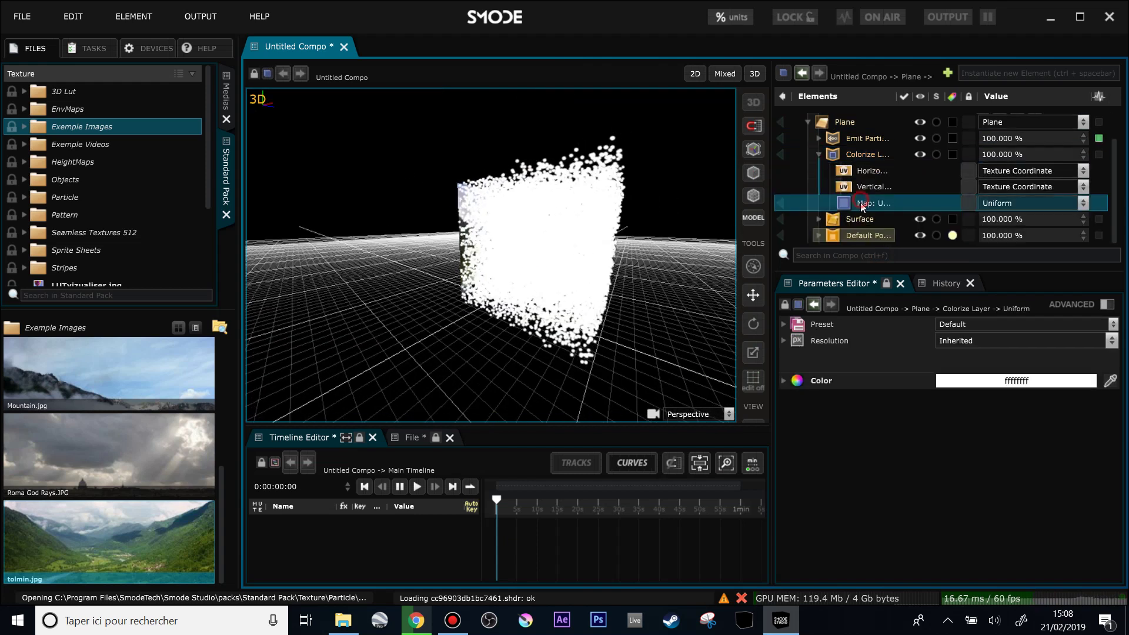
{"action": "left_click", "coordinate": [1005, 382]}
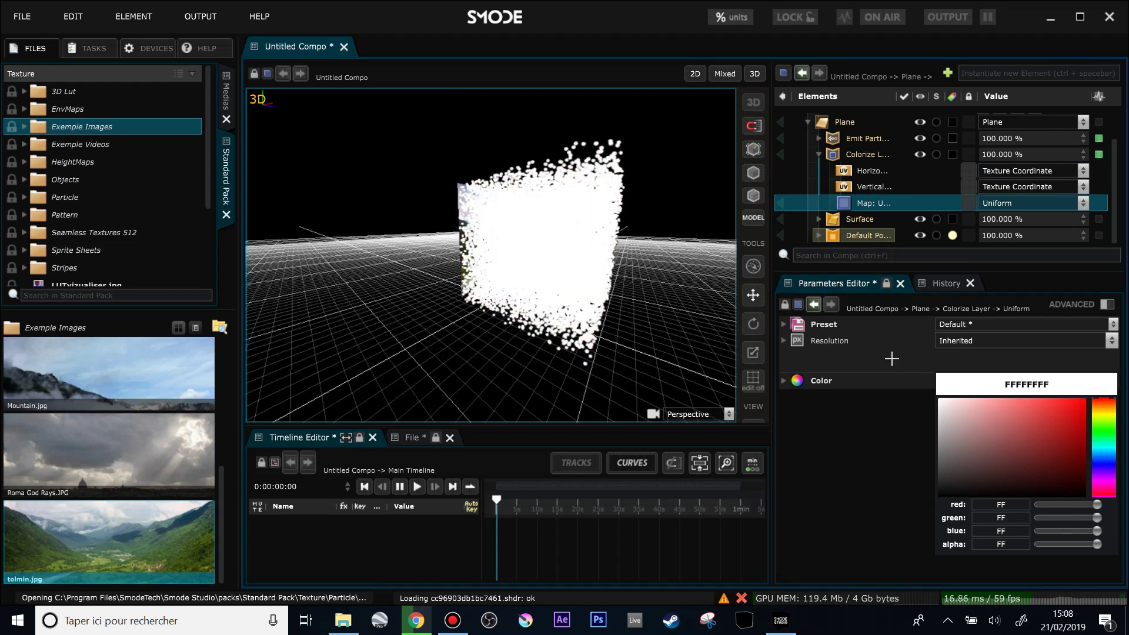
- Preview the image file used as the Diffuse map of the plane's Surface renderer
{"action": "left_click", "coordinate": [819, 219]}
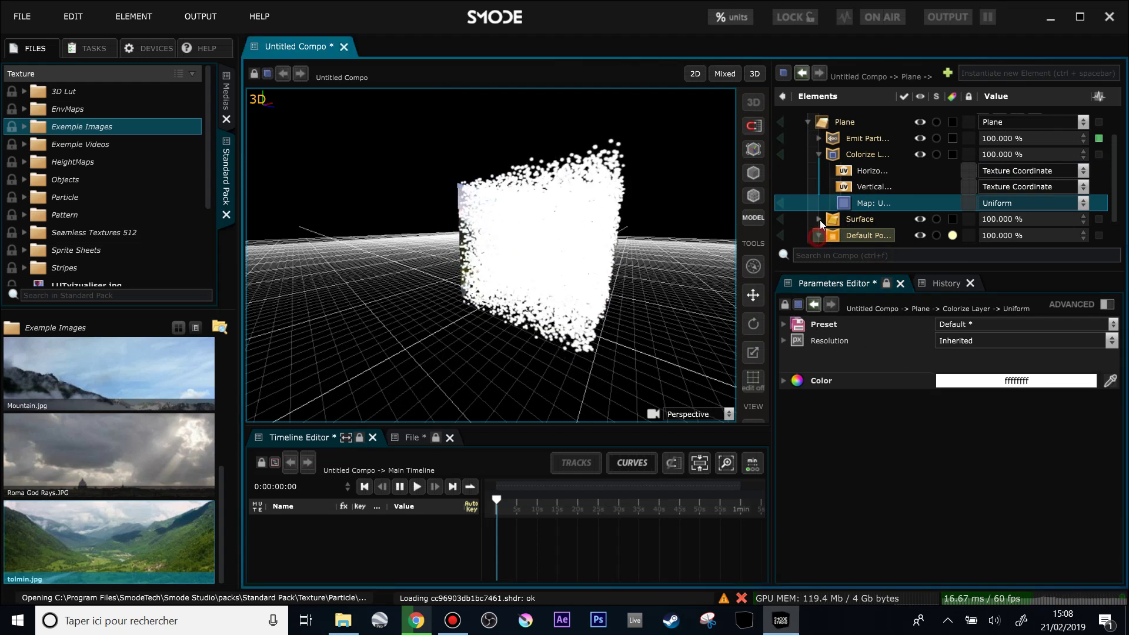
{"action": "left_click", "coordinate": [819, 219]}
{"action": "left_click", "coordinate": [835, 235]}
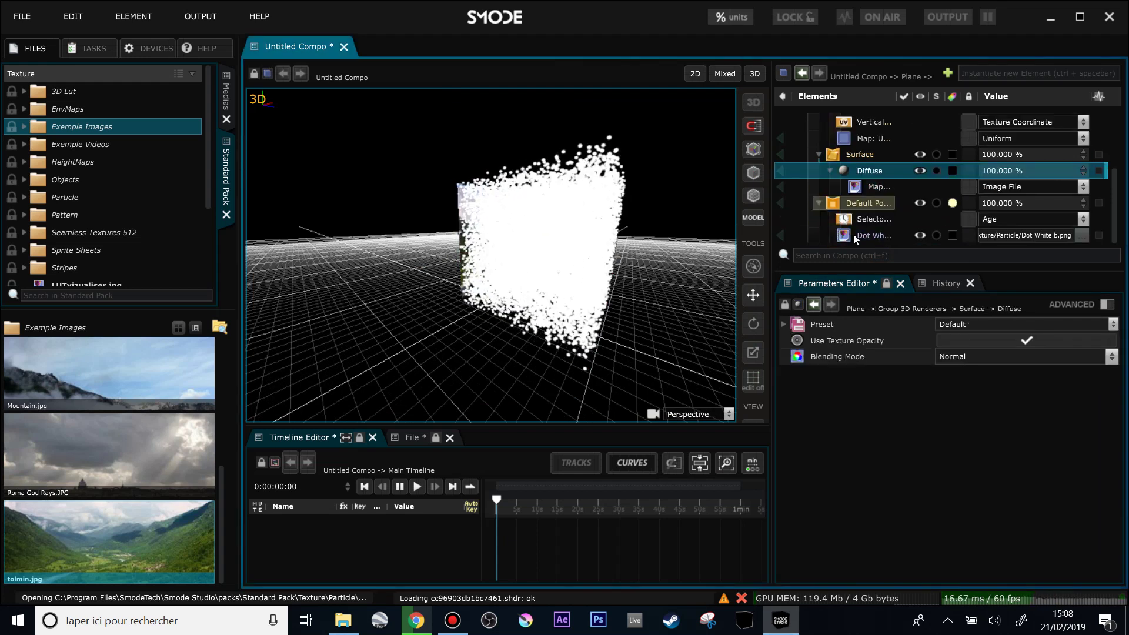
{"action": "left_click", "coordinate": [864, 187]}
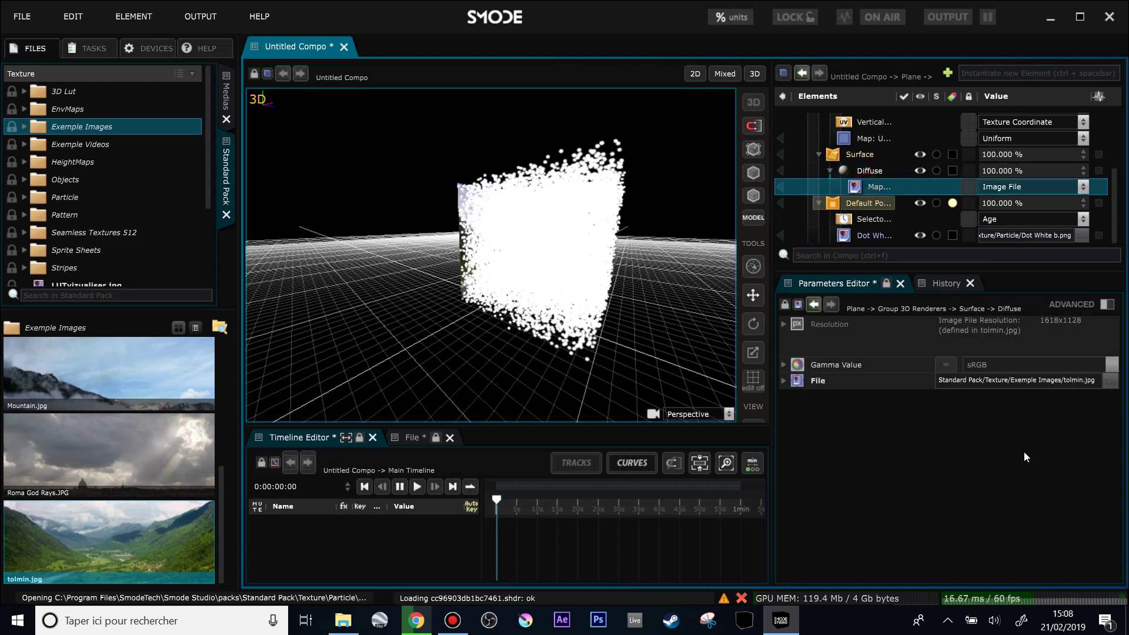
{"action": "left_click", "coordinate": [782, 204]}
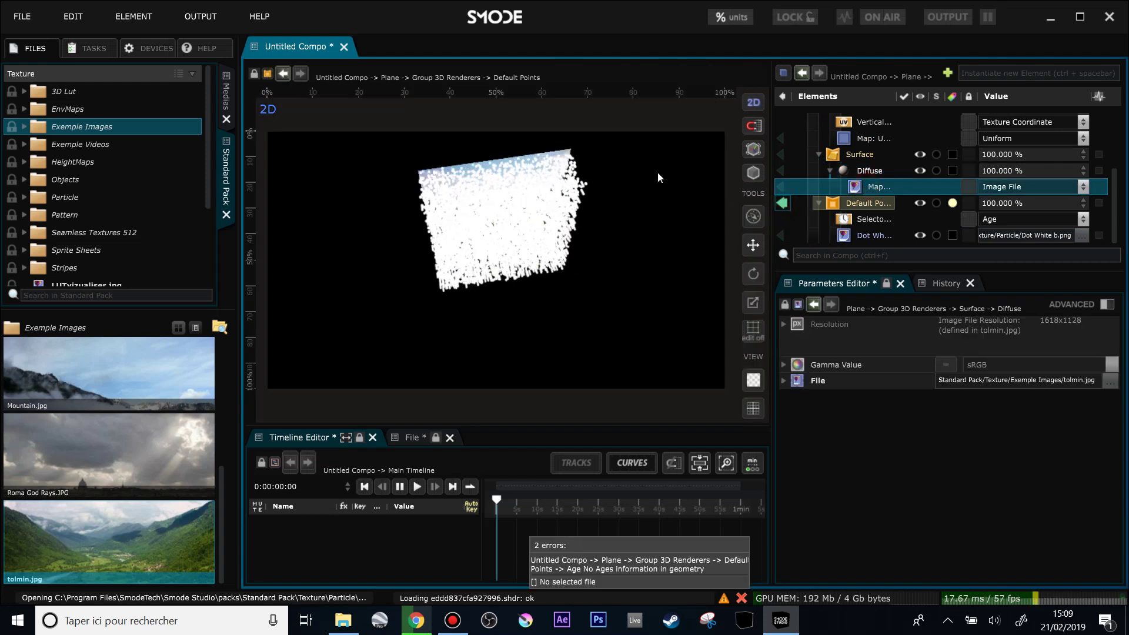
{"action": "left_click", "coordinate": [783, 187]}
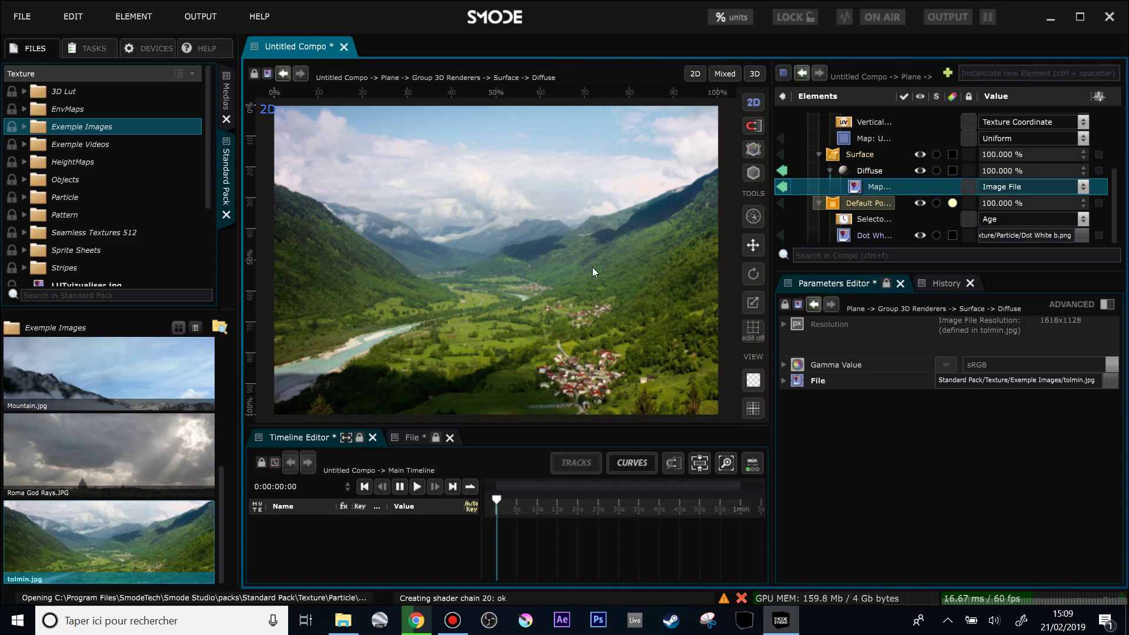
{"action": "left_click", "coordinate": [782, 186]}
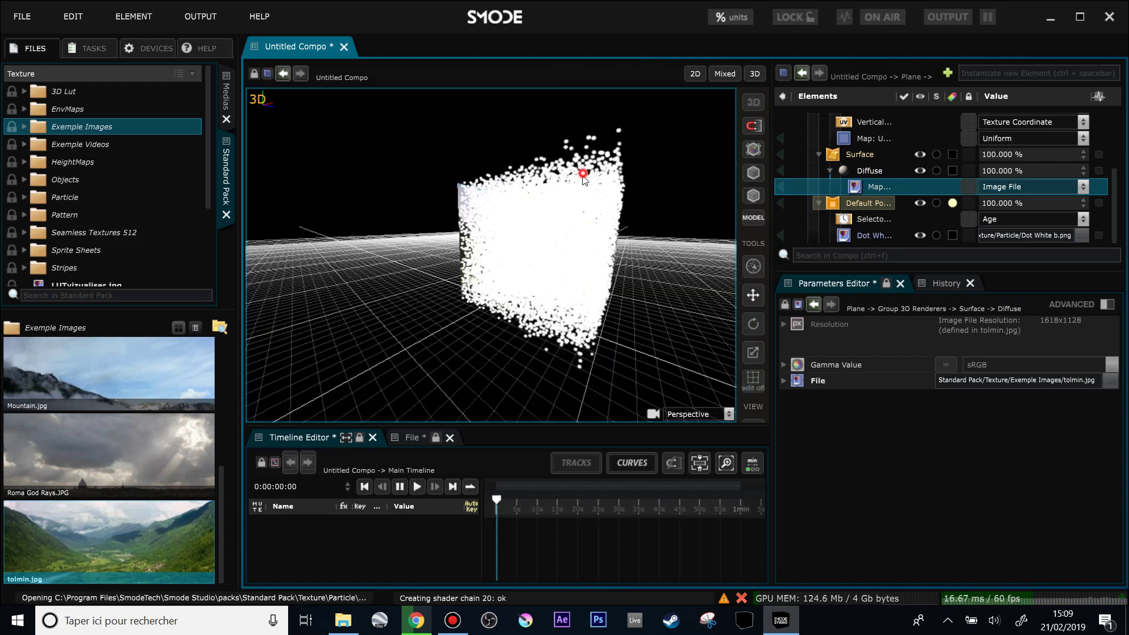
- Share the Surface renderer's Diffuse map image, tolmin.jpg, as an element of the composition
{"action": "left_click_drag", "start_coordinate": [587, 202], "coordinate": [546, 270]}
{"action": "scroll", "coordinate": [493, 274], "scroll_direction": "up", "scroll_amount": 3}
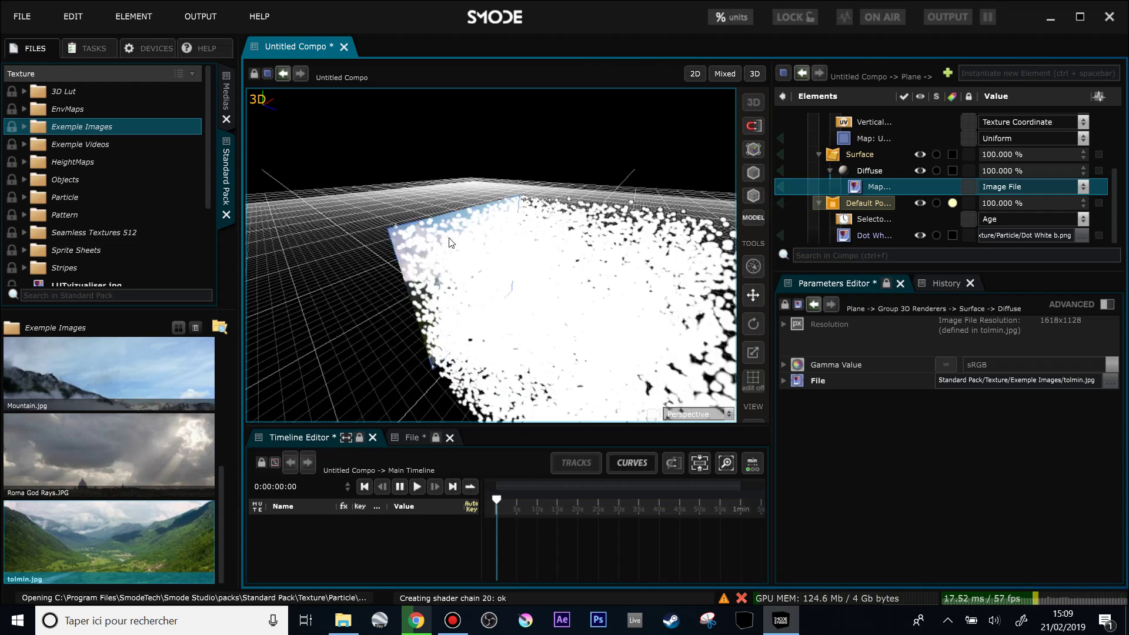
{"action": "left_click_drag", "start_coordinate": [411, 252], "coordinate": [428, 236]}
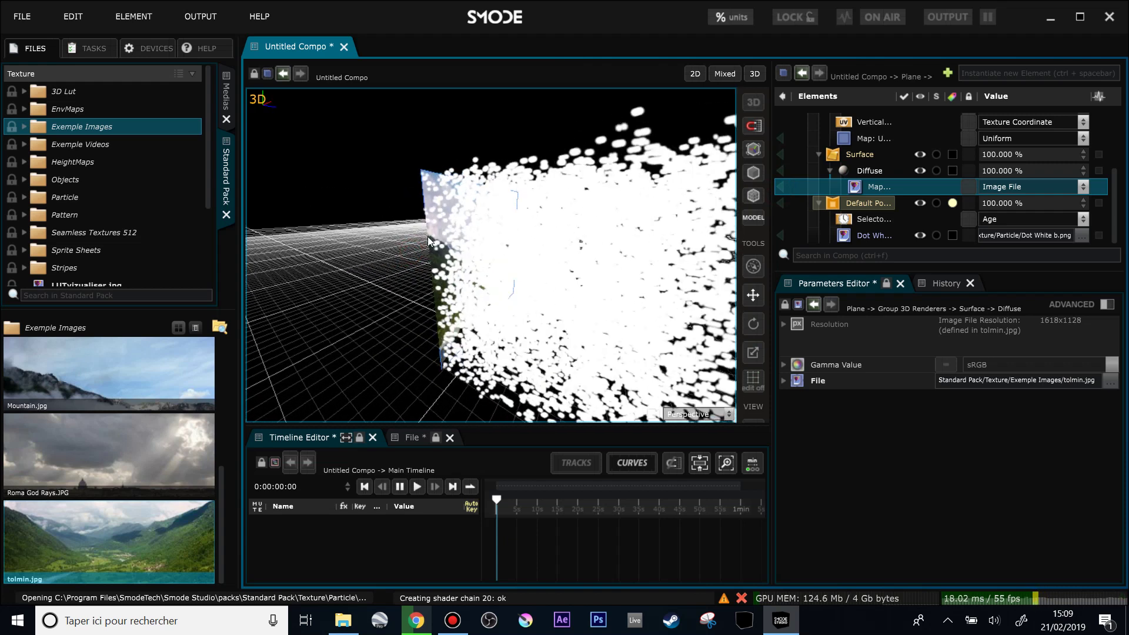
{"action": "scroll", "coordinate": [425, 248], "scroll_direction": "up", "scroll_amount": 3}
{"action": "scroll", "coordinate": [403, 197], "scroll_direction": "down", "scroll_amount": 3}
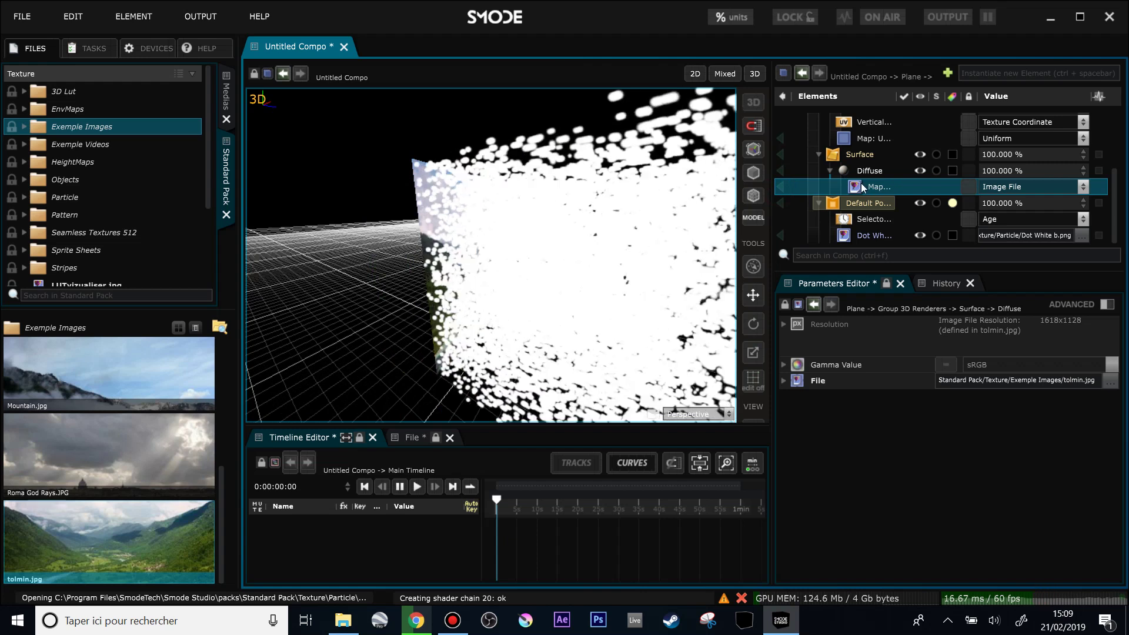
{"action": "right_click", "coordinate": [861, 185]}
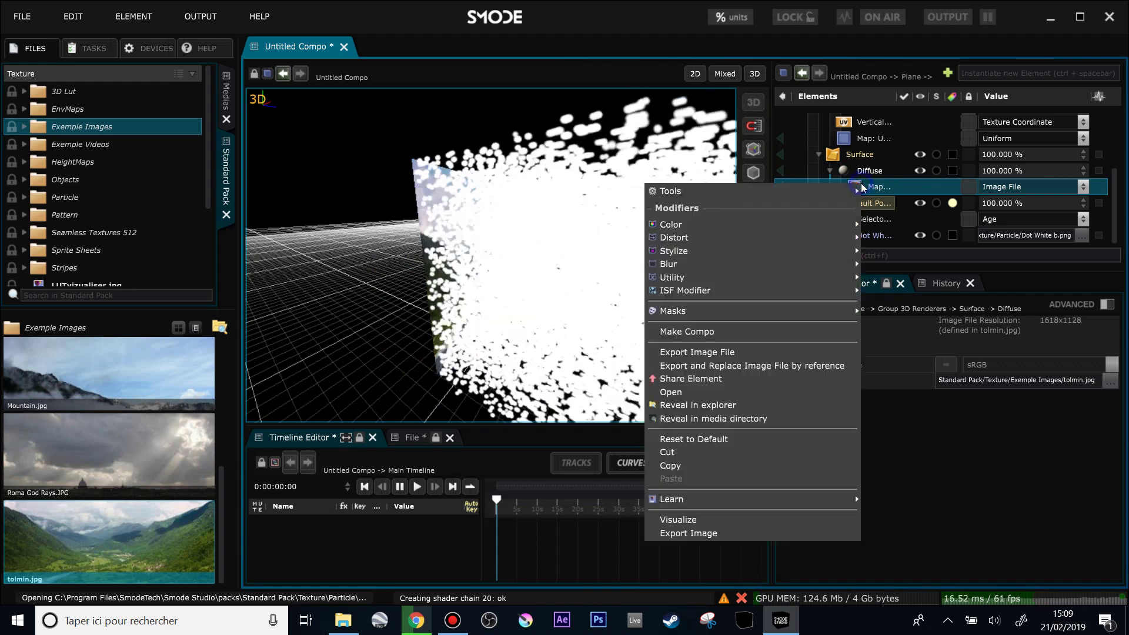
{"action": "left_click", "coordinate": [742, 378]}
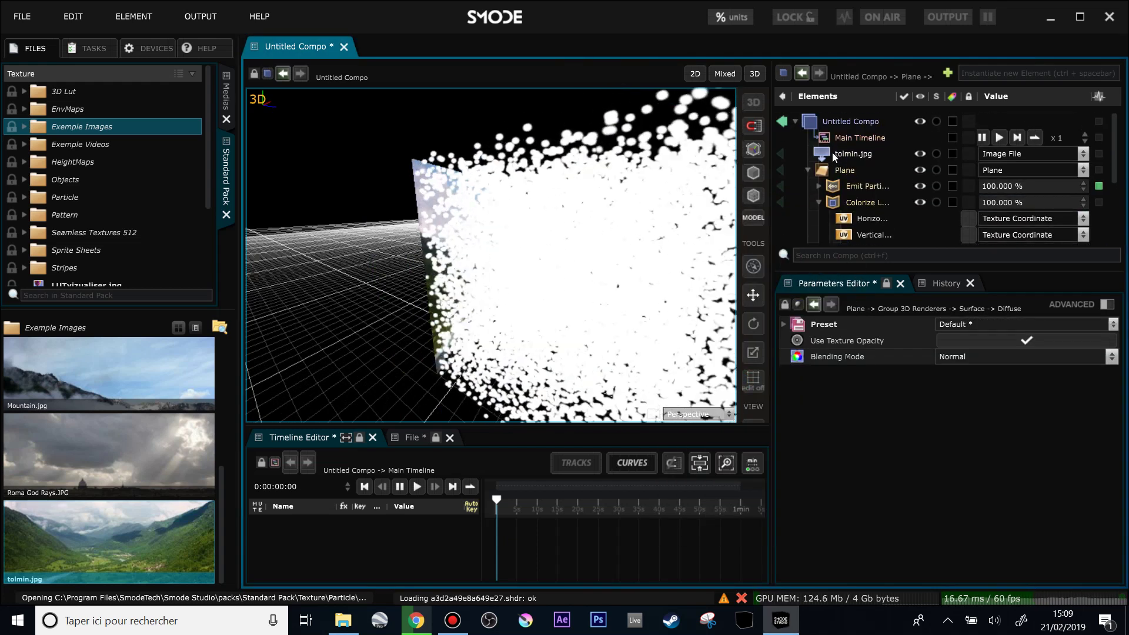
{"action": "left_click", "coordinate": [828, 155]}
{"action": "scroll", "coordinate": [821, 176], "scroll_direction": "down", "scroll_amount": 3}
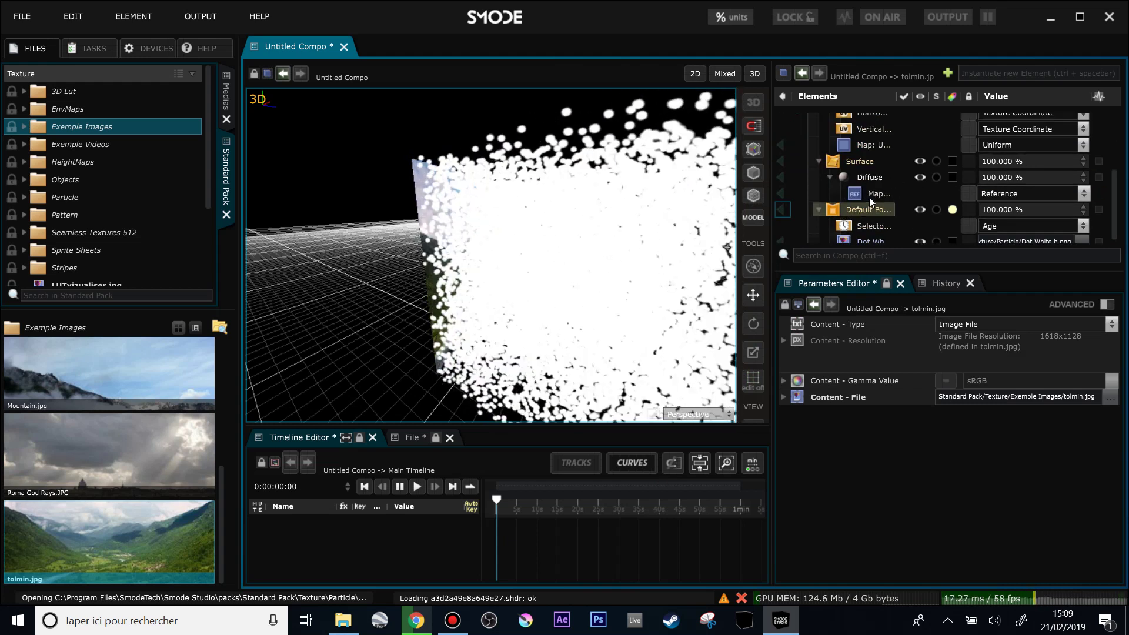
- Replace the Colorize Layer's Uniform map with the Surface's Diffuse map reference to the shared tolmin.jpg image
{"action": "left_click_drag", "start_coordinate": [867, 193], "coordinate": [831, 147]}
{"action": "left_click", "coordinate": [819, 161]}
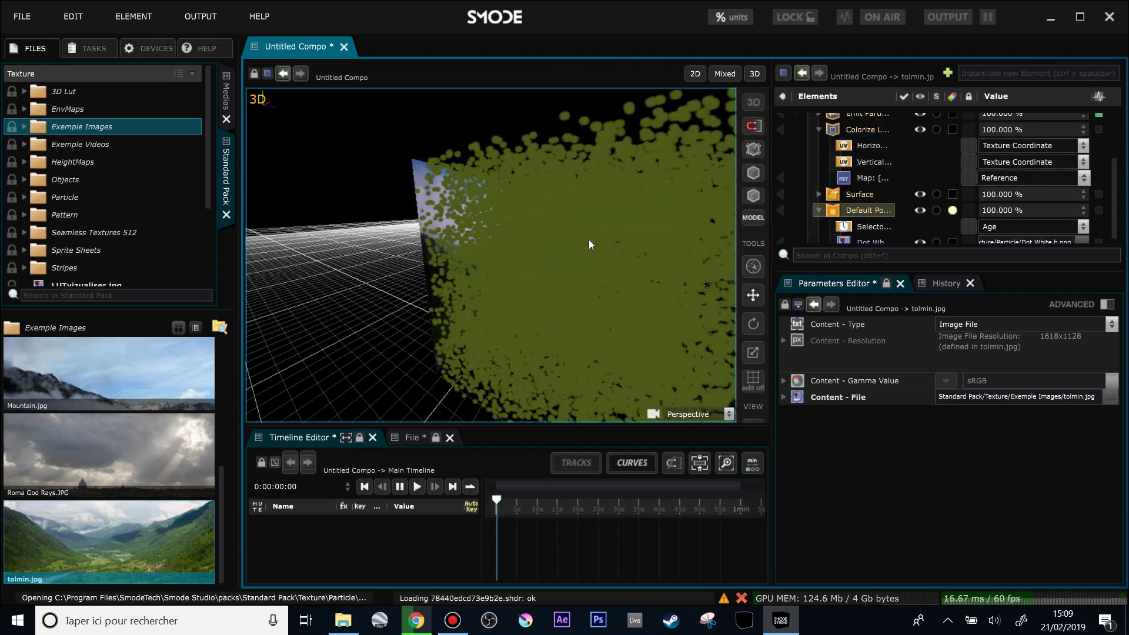
{"action": "left_click_drag", "start_coordinate": [572, 241], "coordinate": [573, 265]}
{"action": "scroll", "coordinate": [521, 262], "scroll_direction": "down", "scroll_amount": 6}
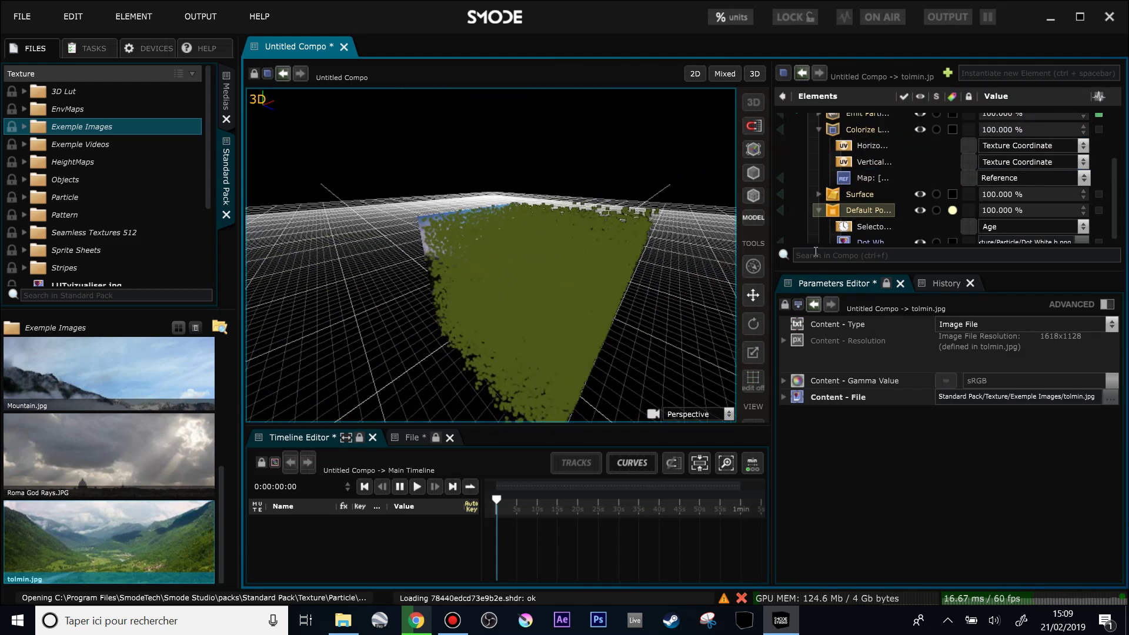
{"action": "left_click", "coordinate": [818, 209]}
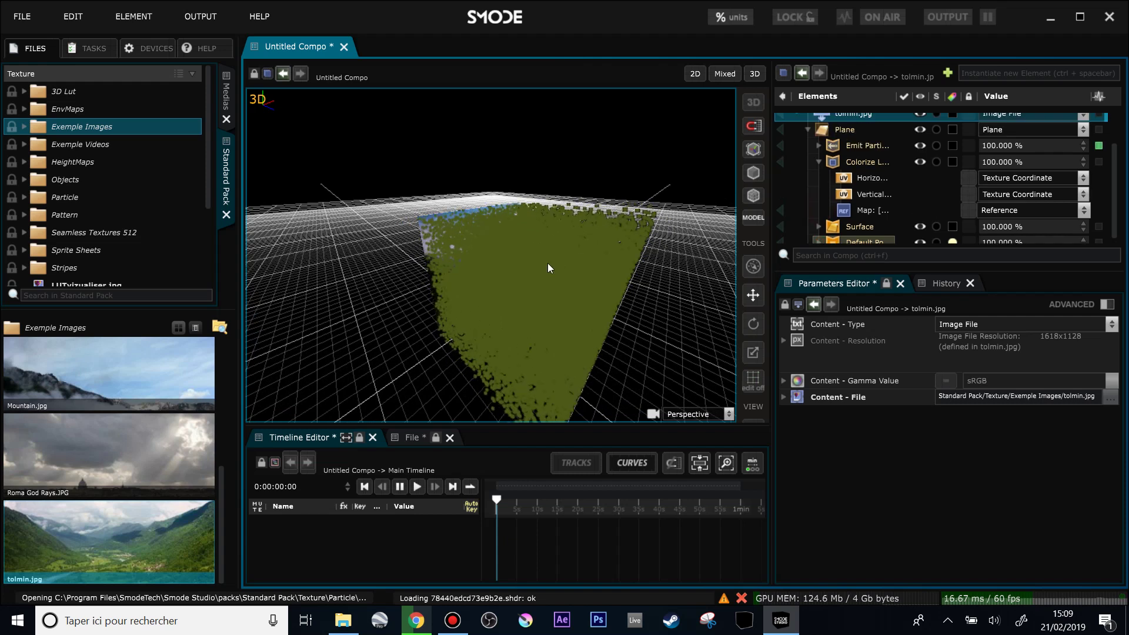
{"action": "scroll", "coordinate": [446, 260], "scroll_direction": "up", "scroll_amount": 1}
{"action": "left_click_drag", "start_coordinate": [446, 259], "coordinate": [468, 239]}
{"action": "scroll", "coordinate": [468, 248], "scroll_direction": "up", "scroll_amount": 4}
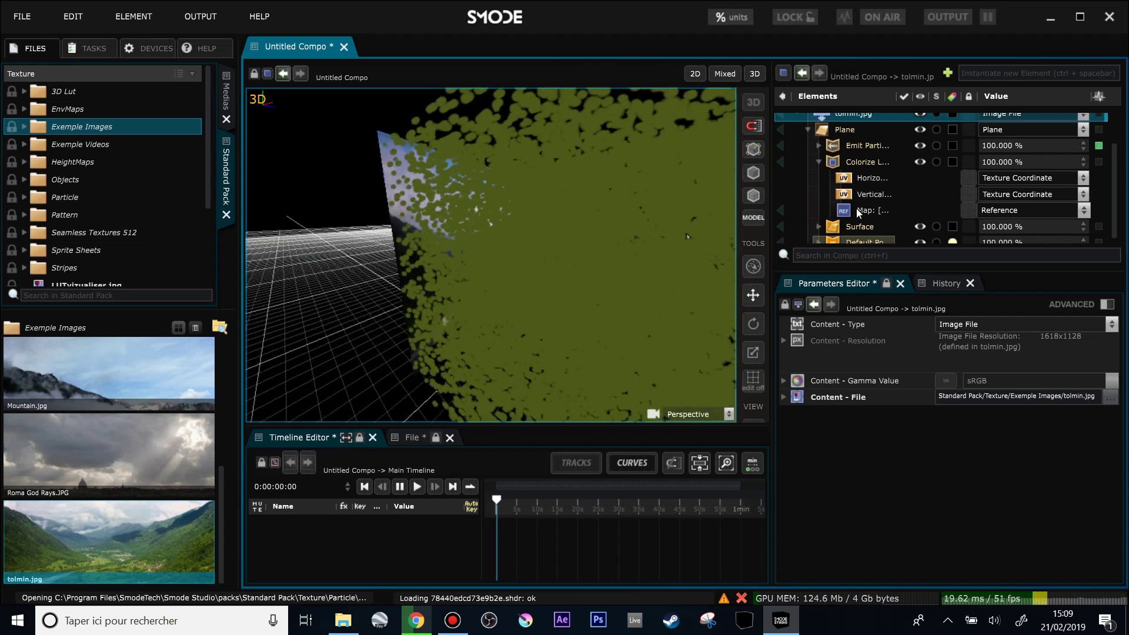
- Collapse the Colorize Layer modifier and check its effect on the emitted particles
{"action": "left_click", "coordinate": [839, 163]}
{"action": "left_click", "coordinate": [819, 162]}
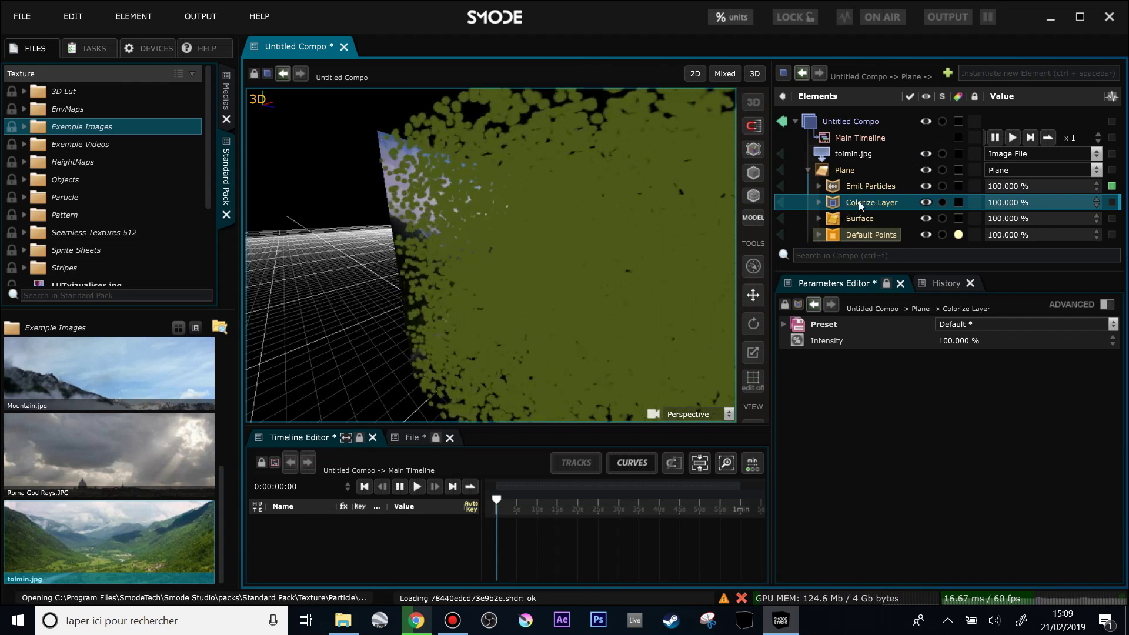
{"action": "left_click", "coordinate": [856, 204]}
{"action": "double_click", "coordinate": [857, 203]}
{"action": "double_click", "coordinate": [871, 201]}
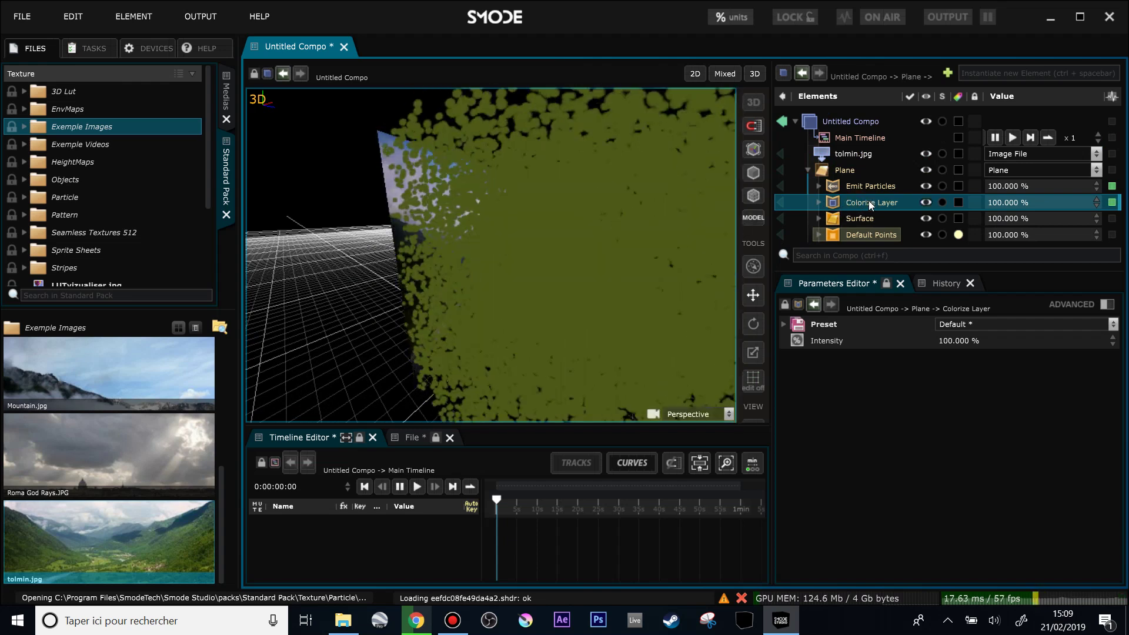
{"action": "left_click_drag", "start_coordinate": [655, 263], "coordinate": [449, 220]}
{"action": "double_click", "coordinate": [857, 199]}
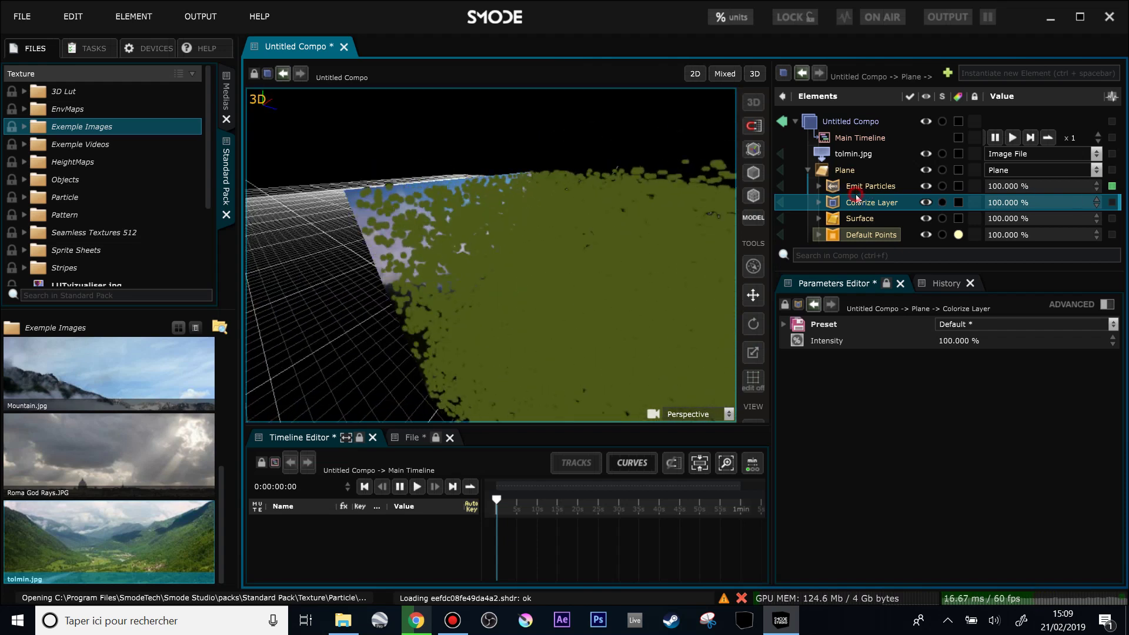
{"action": "left_click", "coordinate": [926, 202]}
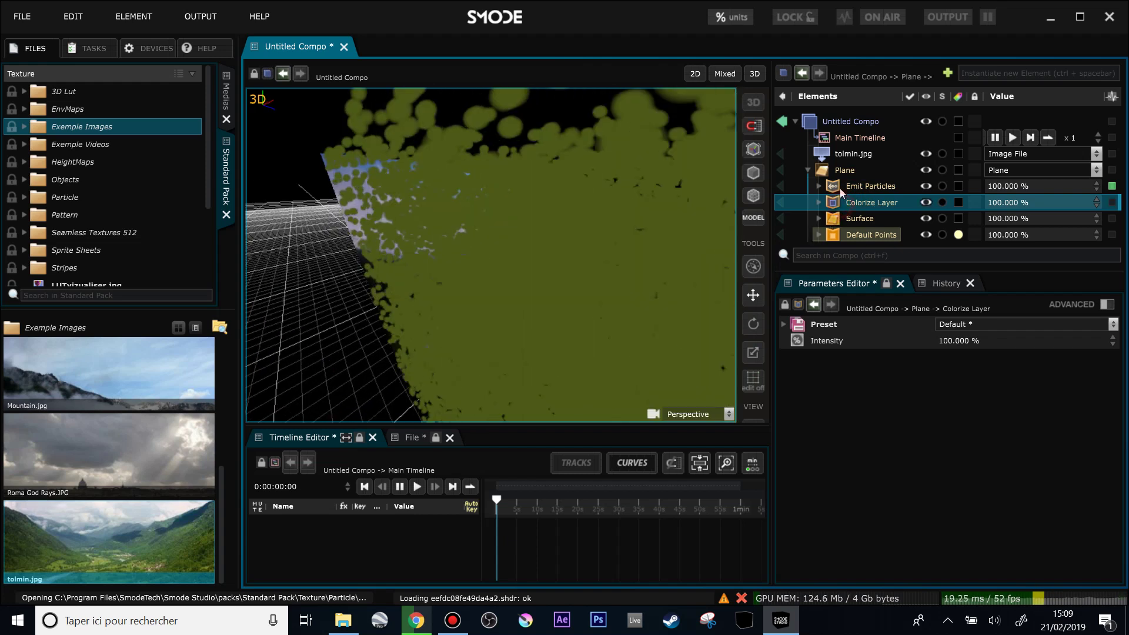
- Switch Emit Particles off to examine the colorized points on the plane, and switch it back on
{"action": "left_click", "coordinate": [926, 186]}
{"action": "left_click_drag", "start_coordinate": [548, 236], "coordinate": [439, 234]}
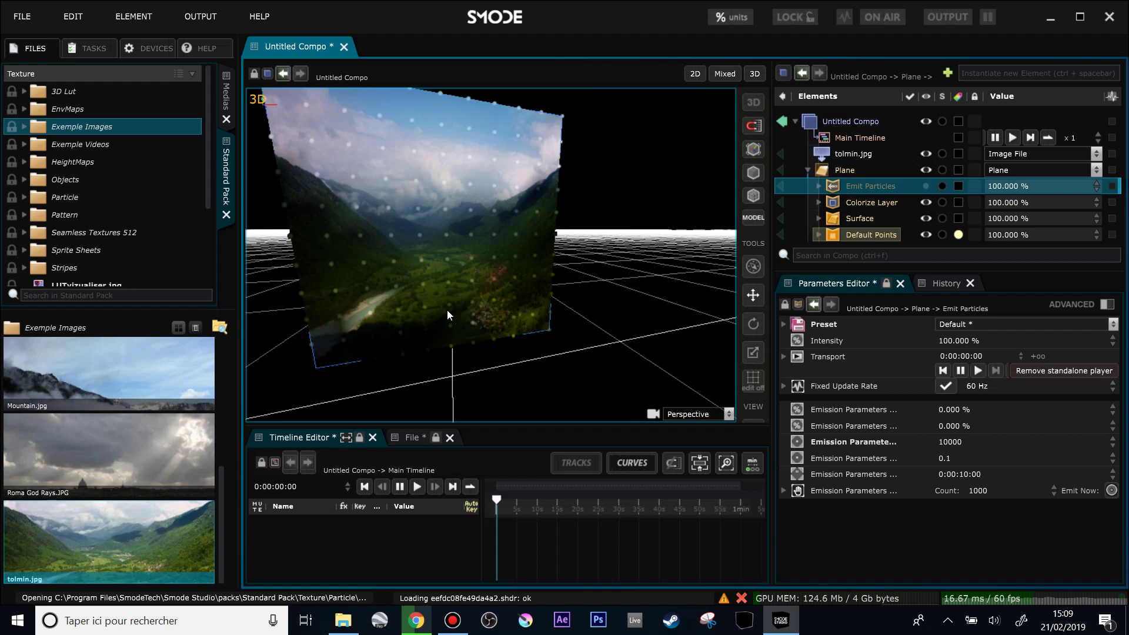
{"action": "left_click", "coordinate": [848, 203]}
{"action": "double_click", "coordinate": [843, 183]}
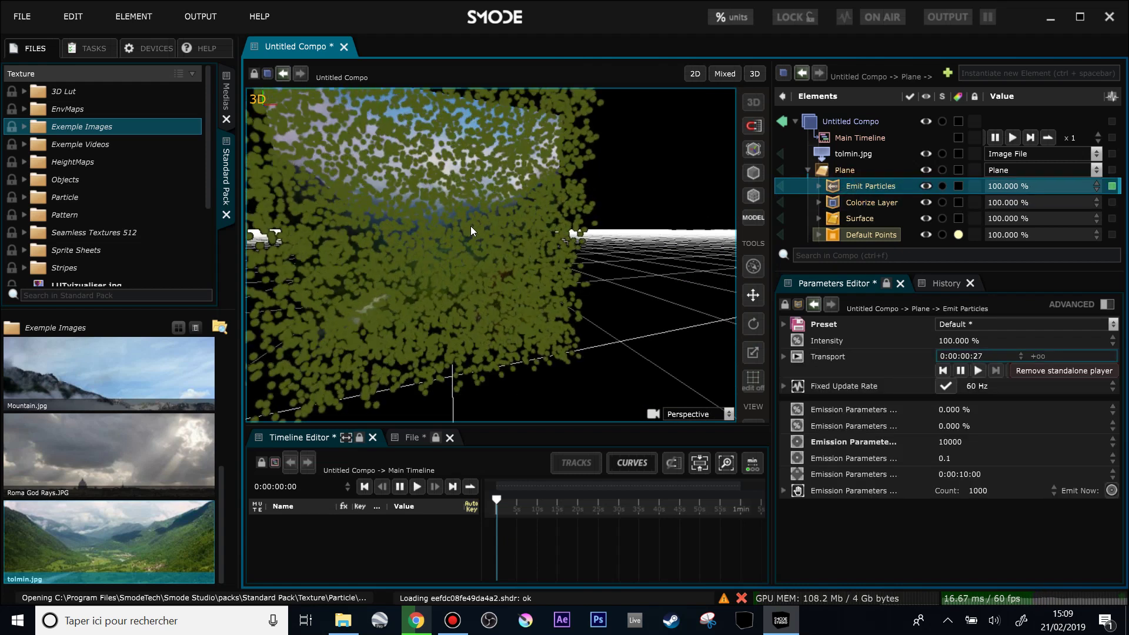
{"action": "left_click_drag", "start_coordinate": [478, 233], "coordinate": [512, 237]}
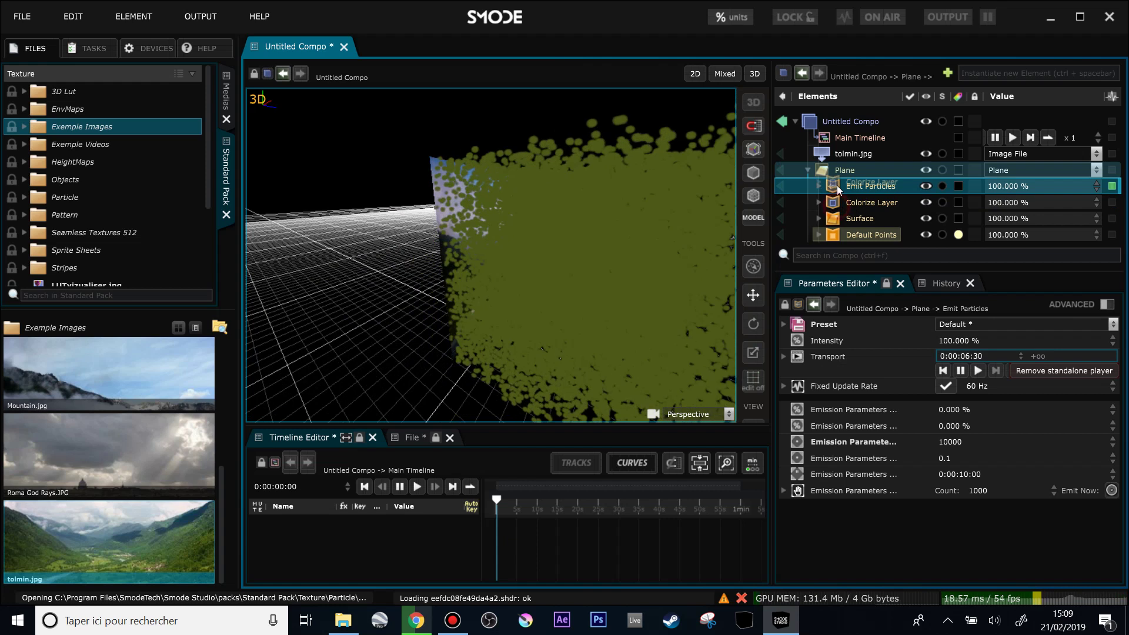
- Move the Colorize Layer modifier above Emit Particles in the plane's modifier stack
{"action": "left_click_drag", "start_coordinate": [838, 185], "coordinate": [842, 184]}
{"action": "mouse_move", "coordinate": [568, 265]}
{"action": "left_mouse_down"}
{"action": "mouse_move", "coordinate": [454, 240]}
{"action": "mouse_move", "coordinate": [525, 238]}
{"action": "mouse_move", "coordinate": [542, 242]}
{"action": "mouse_move", "coordinate": [448, 239]}
{"action": "mouse_move", "coordinate": [618, 249]}
{"action": "mouse_move", "coordinate": [319, 242]}
{"action": "mouse_move", "coordinate": [537, 282]}
{"action": "mouse_move", "coordinate": [648, 270]}
{"action": "mouse_move", "coordinate": [621, 253]}
{"action": "mouse_move", "coordinate": [570, 255]}
{"action": "left_mouse_up"}
{"action": "scroll", "coordinate": [566, 242], "scroll_direction": "up", "scroll_amount": 3}
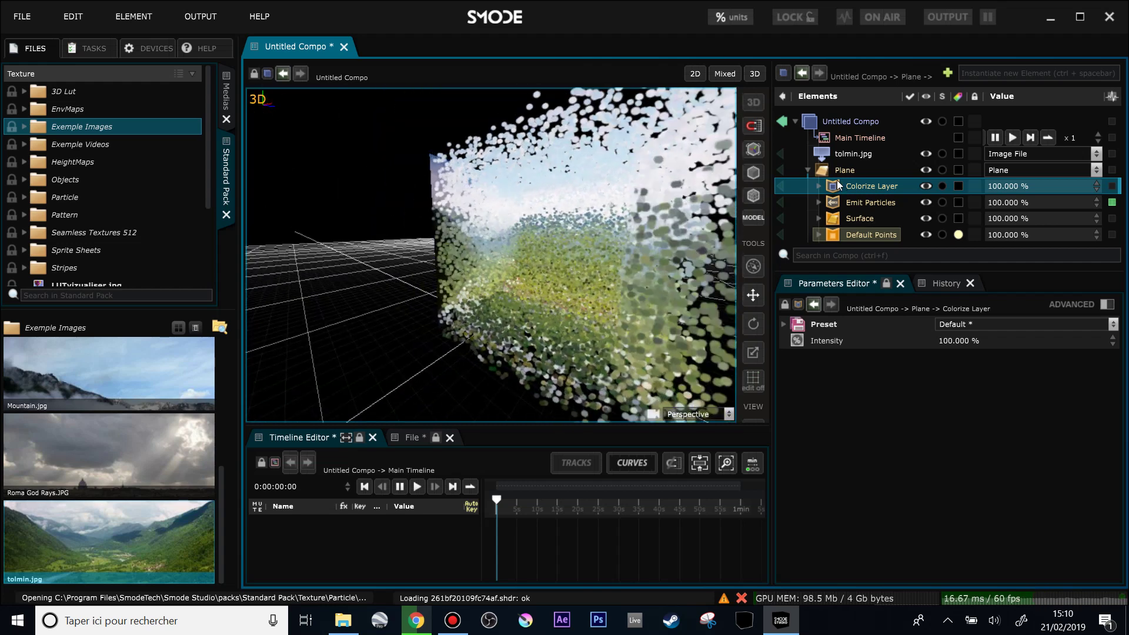
- Enable Depth Buffer Test, Depth Buffer Write and Depth Sorted on the plane's Default Points renderer
{"action": "left_click", "coordinate": [859, 235]}
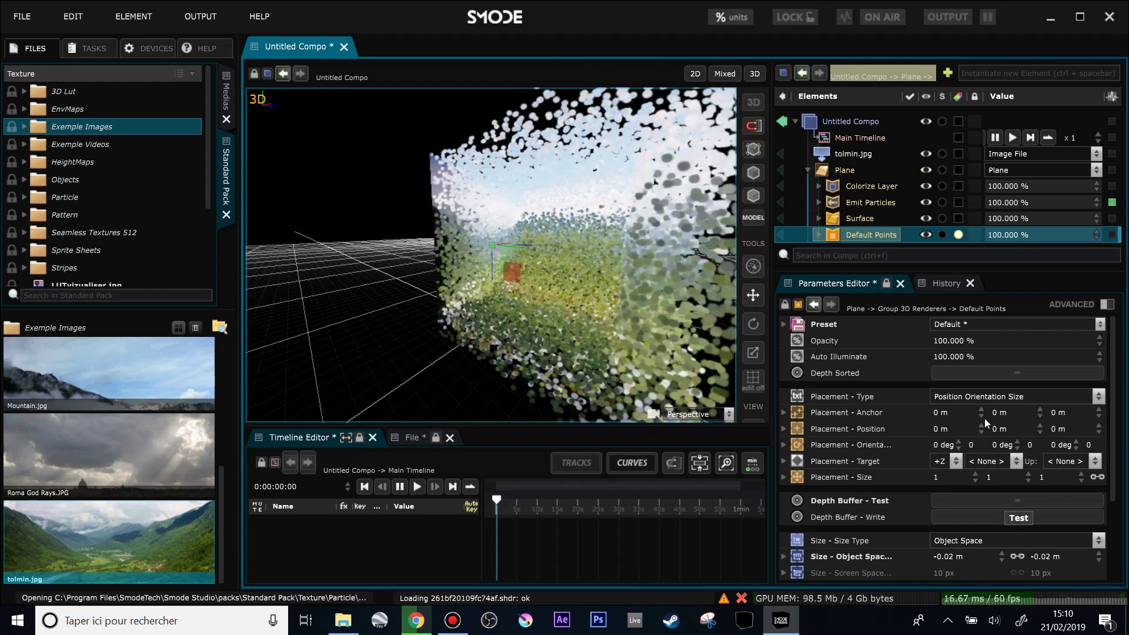
{"action": "left_click", "coordinate": [1018, 501]}
{"action": "left_click", "coordinate": [1018, 517]}
{"action": "left_click", "coordinate": [1022, 376]}
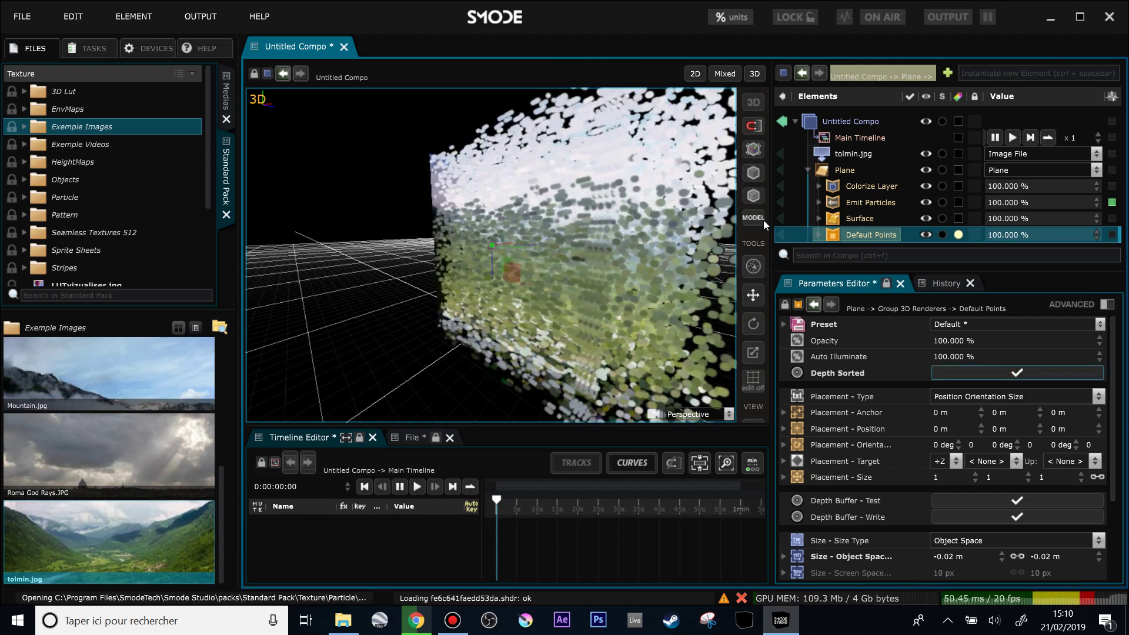
{"action": "left_click_drag", "start_coordinate": [562, 241], "coordinate": [588, 301]}
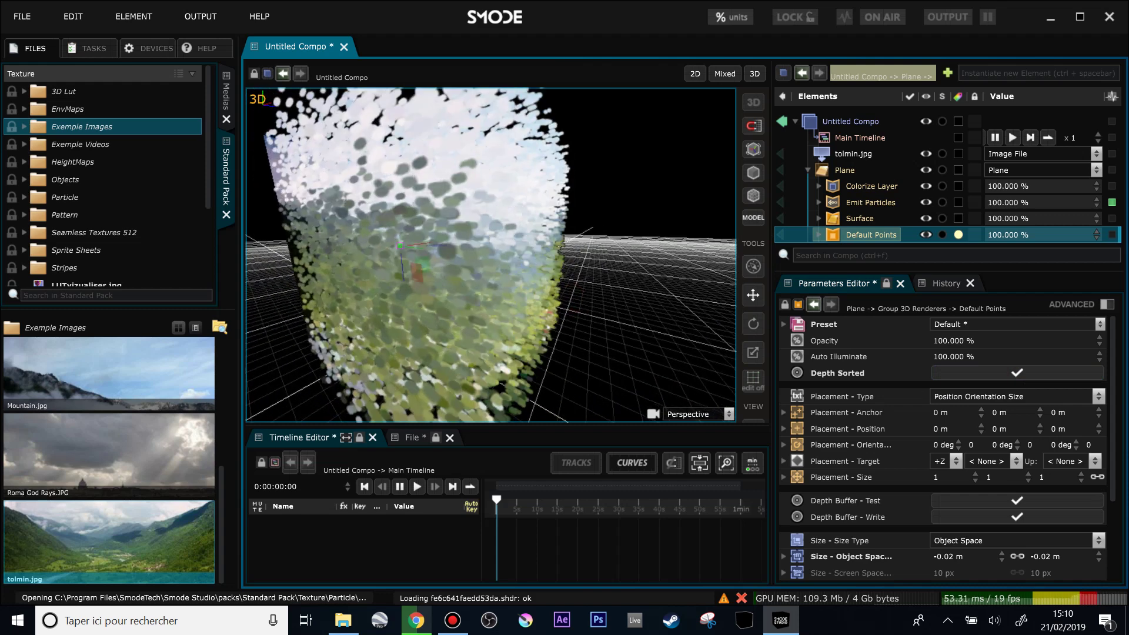
- Set the Default Points' object space size to 0.0163 m in both directions and check the particles from several angles
{"action": "scroll", "coordinate": [1033, 538], "scroll_direction": "down", "scroll_amount": 3}
{"action": "left_click_drag", "start_coordinate": [1042, 479], "coordinate": [1062, 479]}
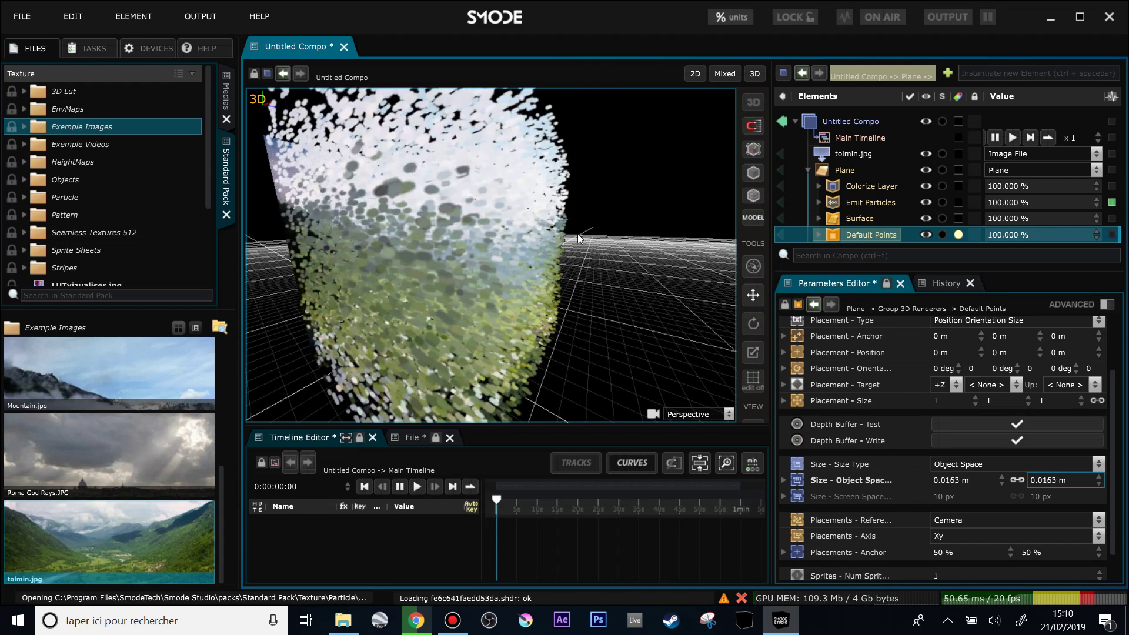
{"action": "left_click_drag", "start_coordinate": [578, 234], "coordinate": [623, 234]}
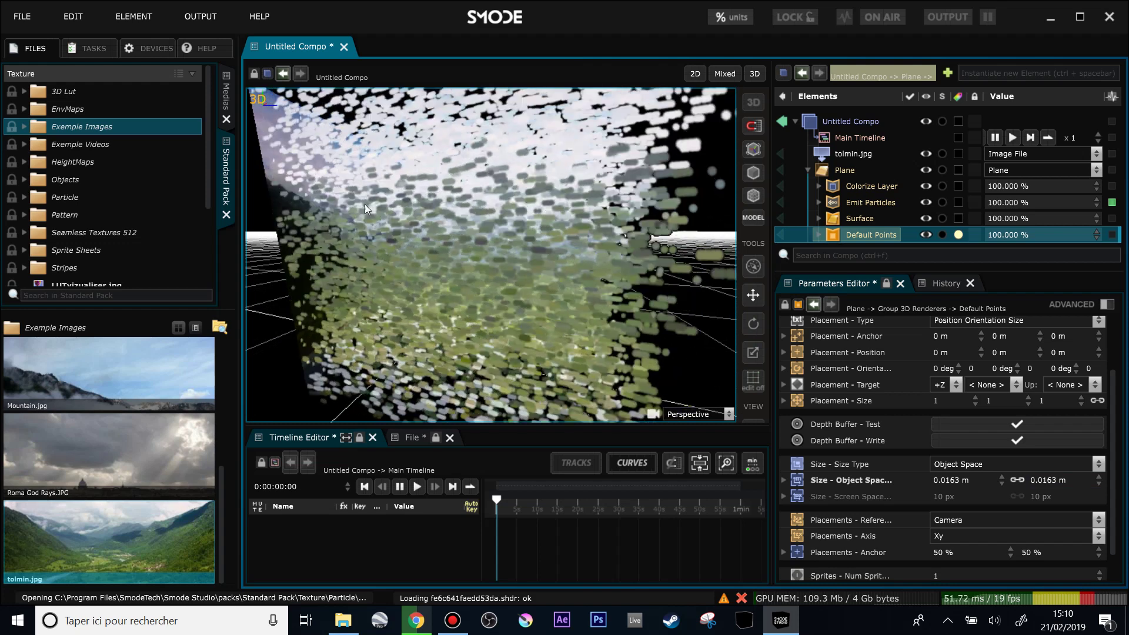
{"action": "left_click_drag", "start_coordinate": [365, 203], "coordinate": [414, 216]}
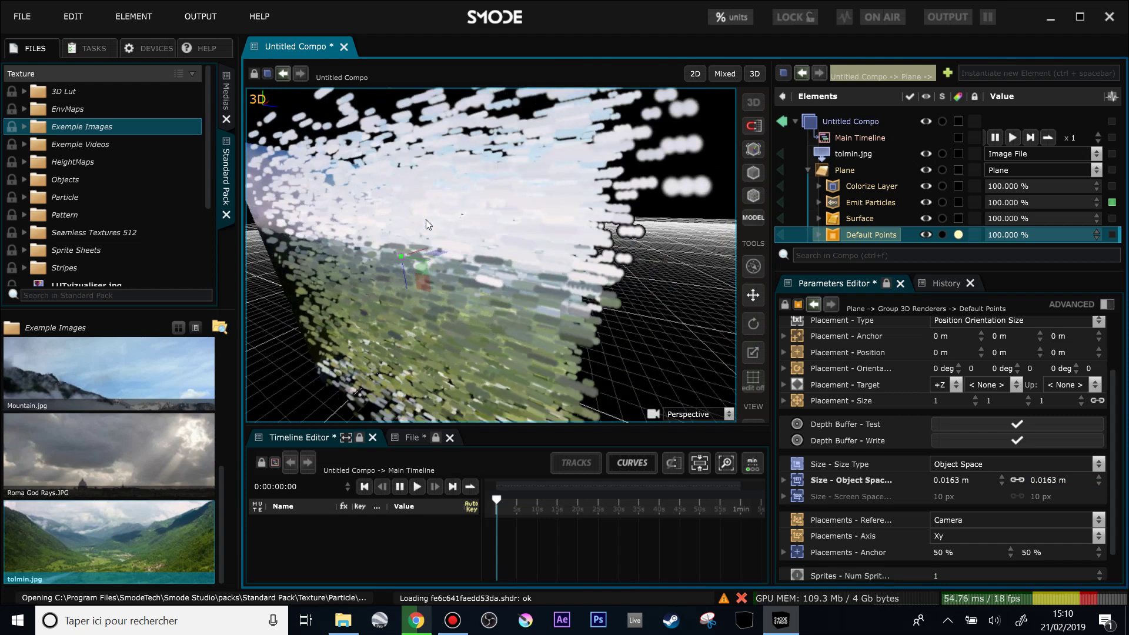
{"action": "scroll", "coordinate": [421, 222], "scroll_direction": "down", "scroll_amount": 5}
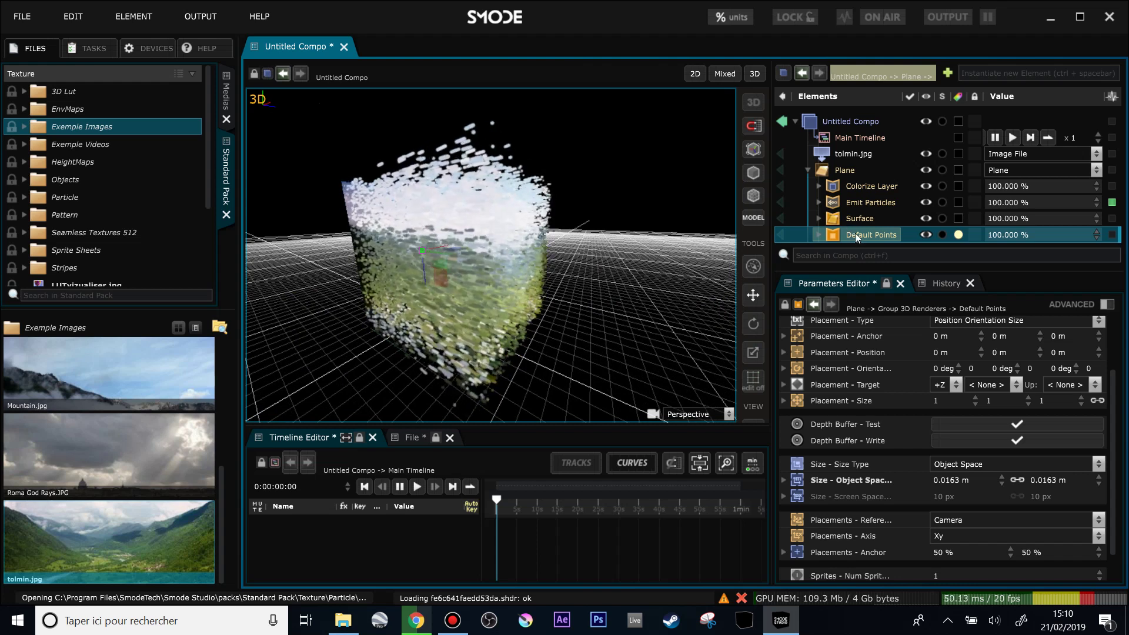
- Disable the Default Points renderer and add a Ball Points renderer to the plane
{"action": "key", "text": "d"}
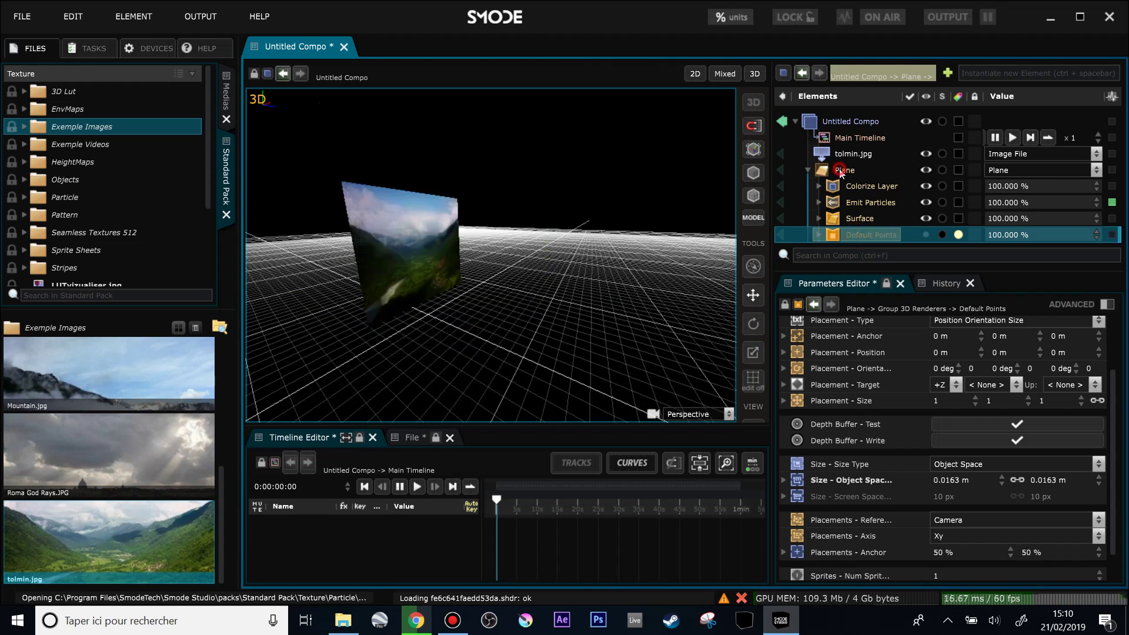
{"action": "left_click", "coordinate": [839, 170]}
{"action": "right_click", "coordinate": [839, 169]}
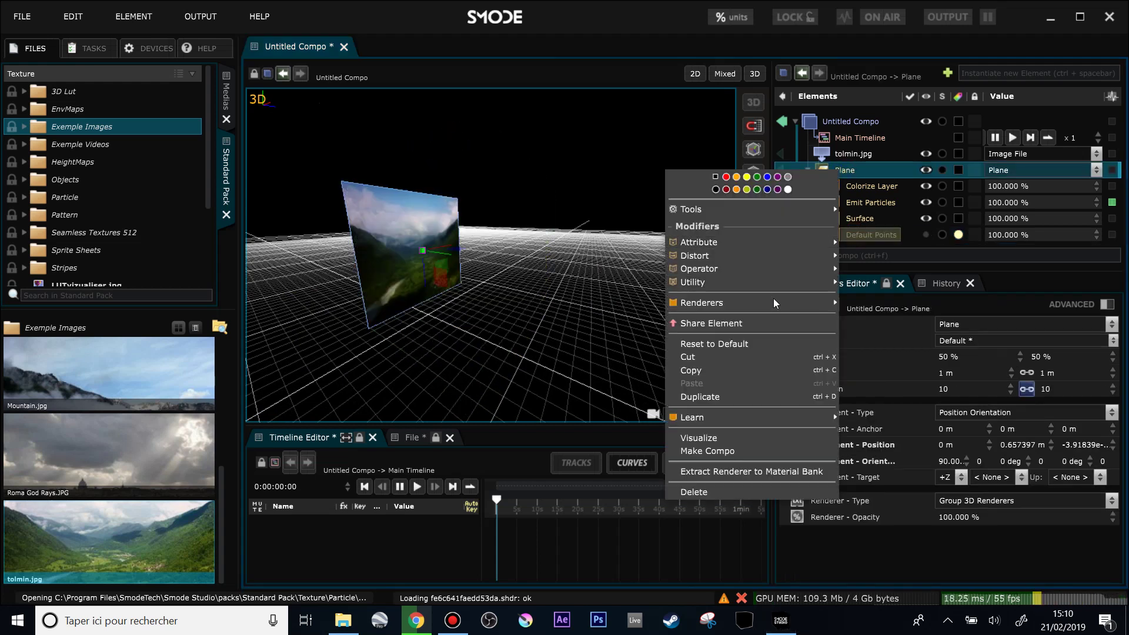
{"action": "mouse_move", "coordinate": [774, 305]}
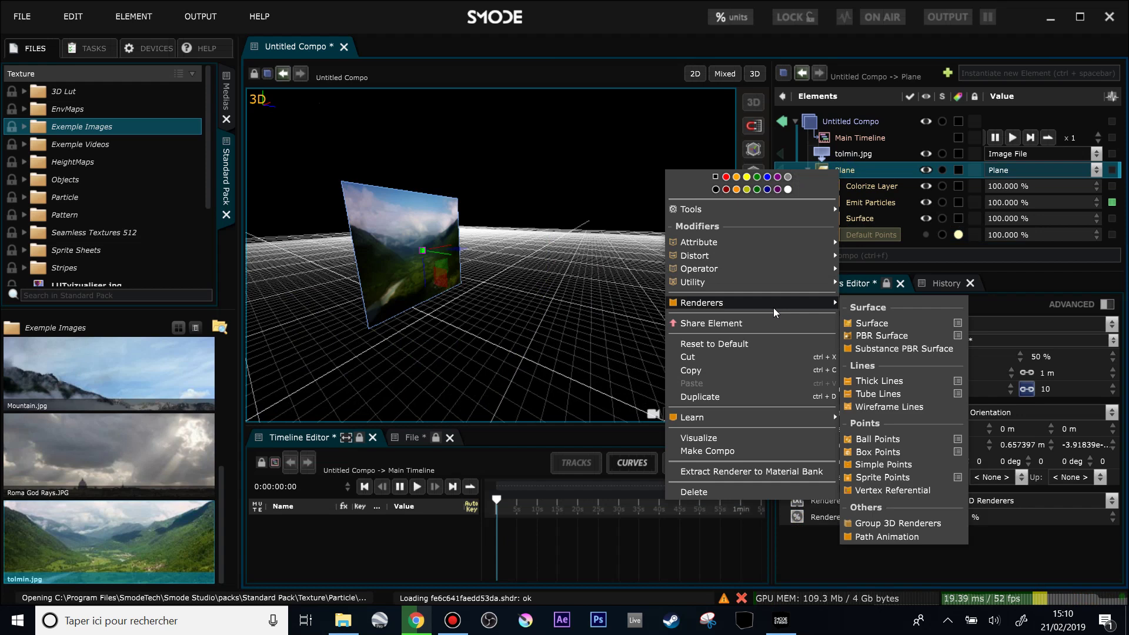
{"action": "left_click", "coordinate": [909, 442]}
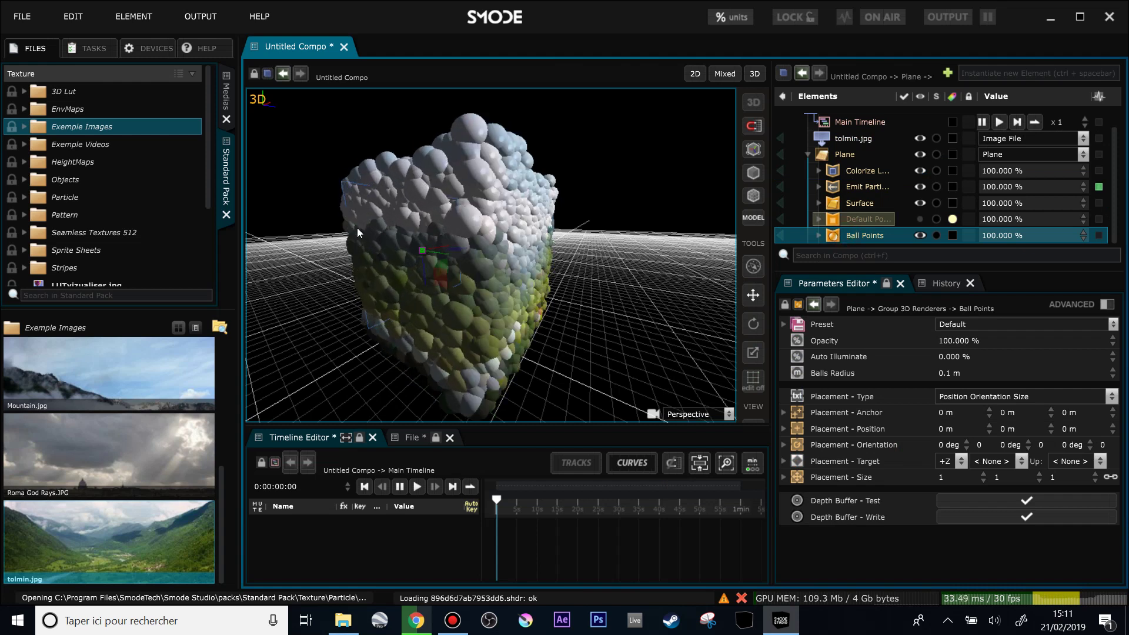
- Set the Ball Points' balls radius to 0.0105 m and Auto Illuminate to 100%
{"action": "scroll", "coordinate": [398, 227], "scroll_direction": "up", "scroll_amount": 5}
{"action": "scroll", "coordinate": [404, 249], "scroll_direction": "down", "scroll_amount": 4}
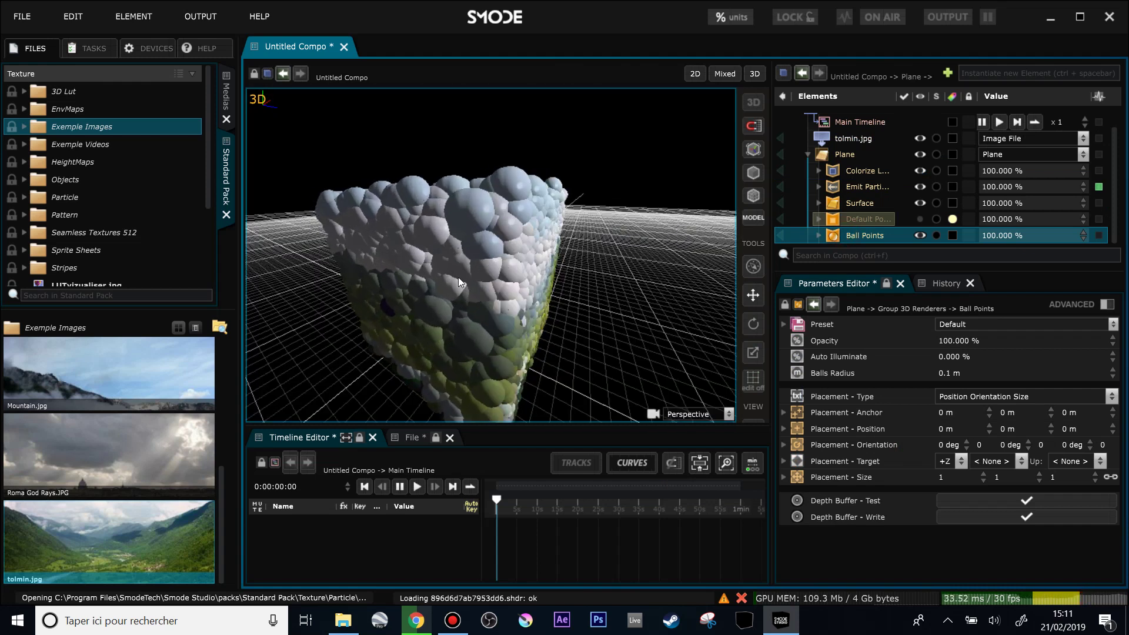
{"action": "mouse_move", "coordinate": [458, 277]}
{"action": "left_mouse_down"}
{"action": "mouse_move", "coordinate": [460, 255]}
{"action": "mouse_move", "coordinate": [518, 301]}
{"action": "left_mouse_up"}
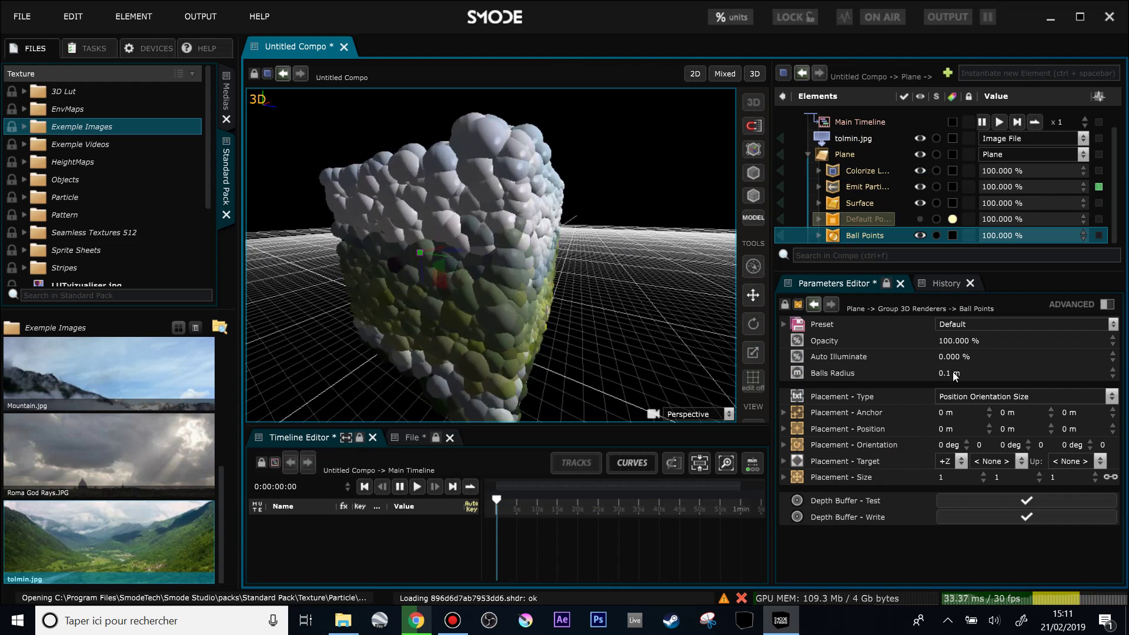
{"action": "left_click_drag", "start_coordinate": [954, 376], "coordinate": [853, 378]}
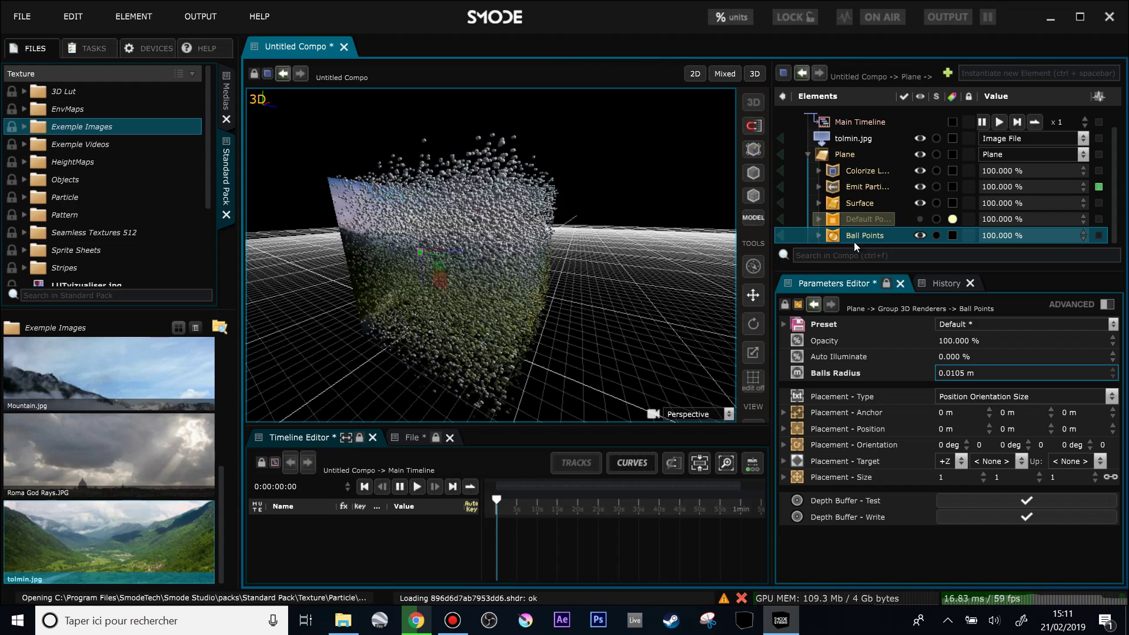
{"action": "left_click_drag", "start_coordinate": [964, 356], "coordinate": [1067, 353]}
- Examine the ball particles from several angles, restarting Emit Particles to watch the emission from its beginning
{"action": "left_click_drag", "start_coordinate": [558, 169], "coordinate": [437, 238]}
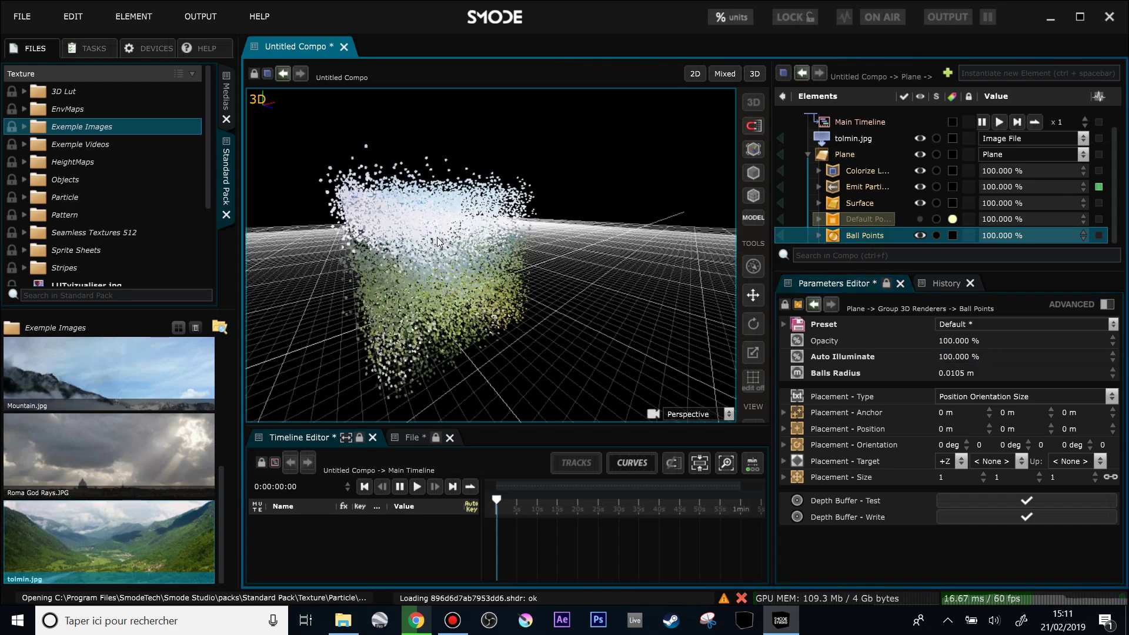
{"action": "scroll", "coordinate": [436, 238], "scroll_direction": "up", "scroll_amount": 5}
{"action": "scroll", "coordinate": [468, 235], "scroll_direction": "down", "scroll_amount": 4}
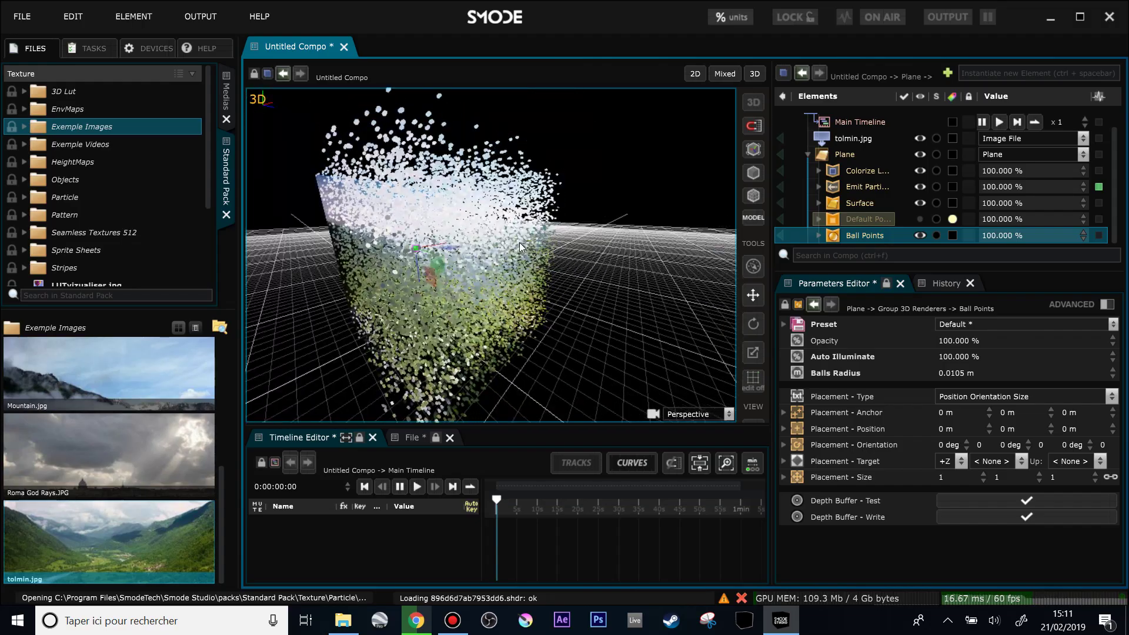
{"action": "left_click_drag", "start_coordinate": [520, 242], "coordinate": [576, 247]}
{"action": "scroll", "coordinate": [408, 249], "scroll_direction": "up", "scroll_amount": 4}
{"action": "scroll", "coordinate": [576, 247], "scroll_direction": "up", "scroll_amount": 3}
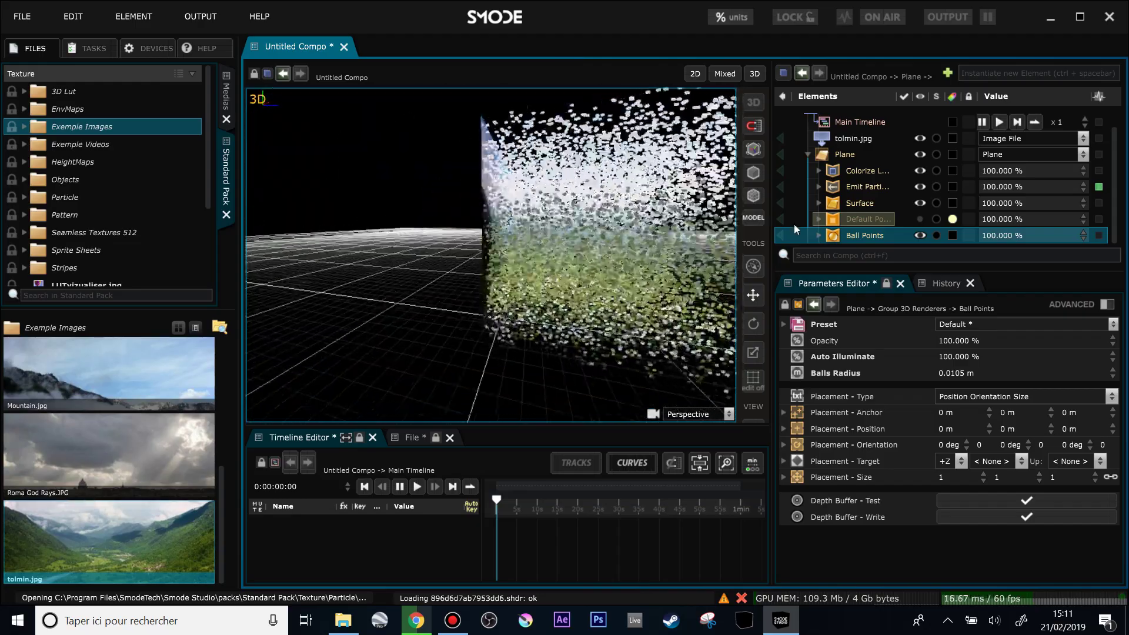
{"action": "left_click_drag", "start_coordinate": [441, 214], "coordinate": [514, 264]}
{"action": "middle_click", "coordinate": [851, 186]}
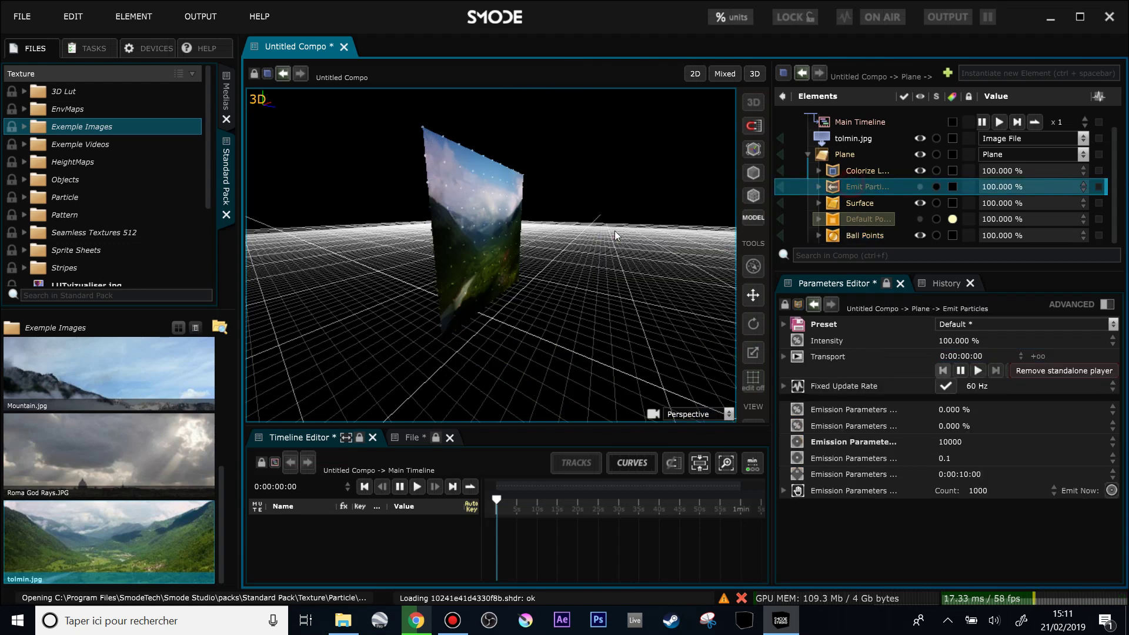
{"action": "left_click_drag", "start_coordinate": [615, 231], "coordinate": [480, 159]}
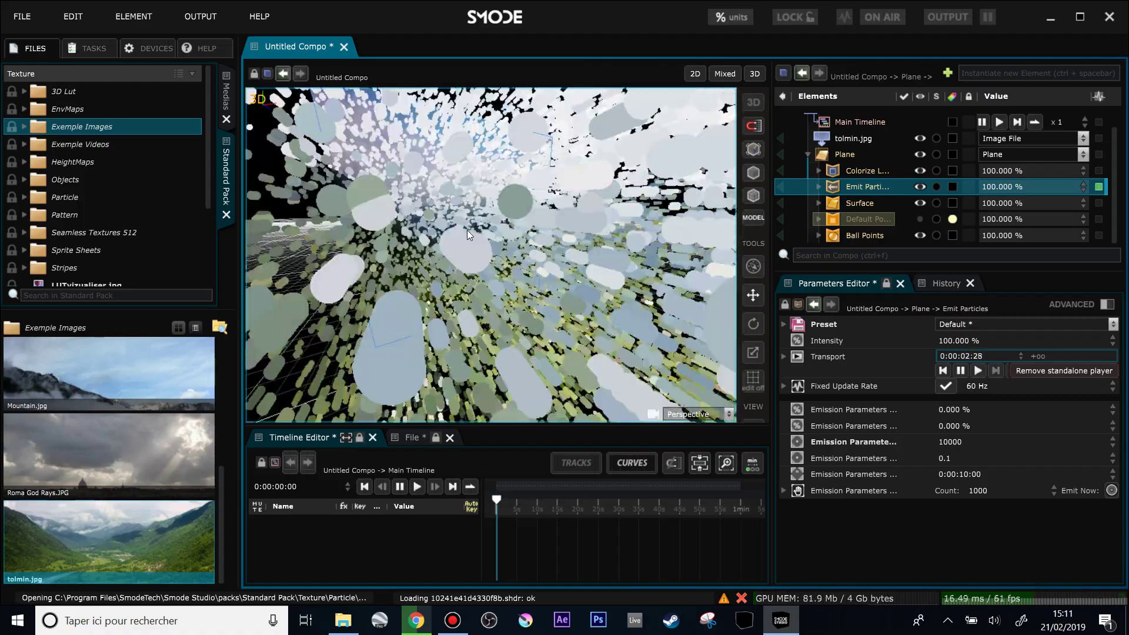
{"action": "scroll", "coordinate": [453, 206], "scroll_direction": "down", "scroll_amount": 3}
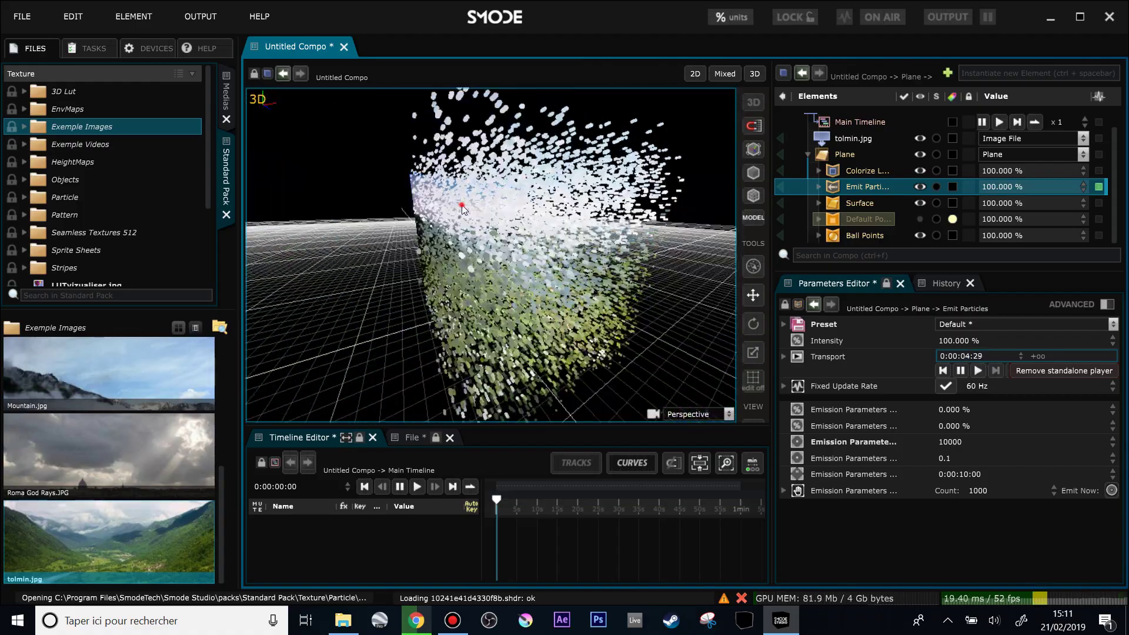
{"action": "left_click_drag", "start_coordinate": [461, 206], "coordinate": [503, 210]}
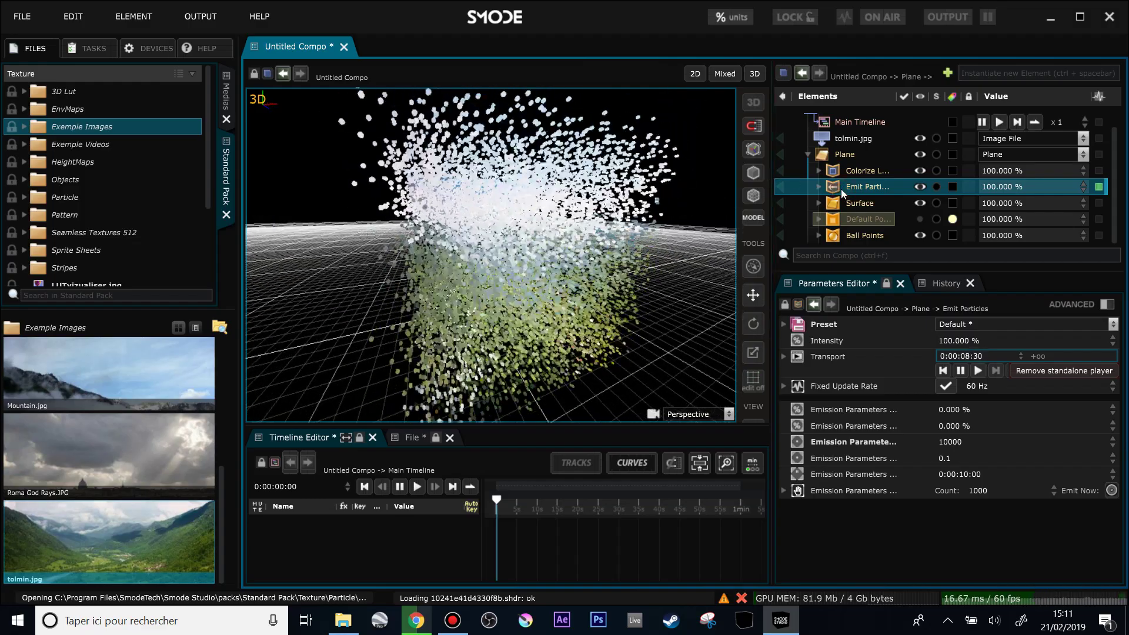
{"action": "left_click_drag", "start_coordinate": [456, 269], "coordinate": [452, 246]}
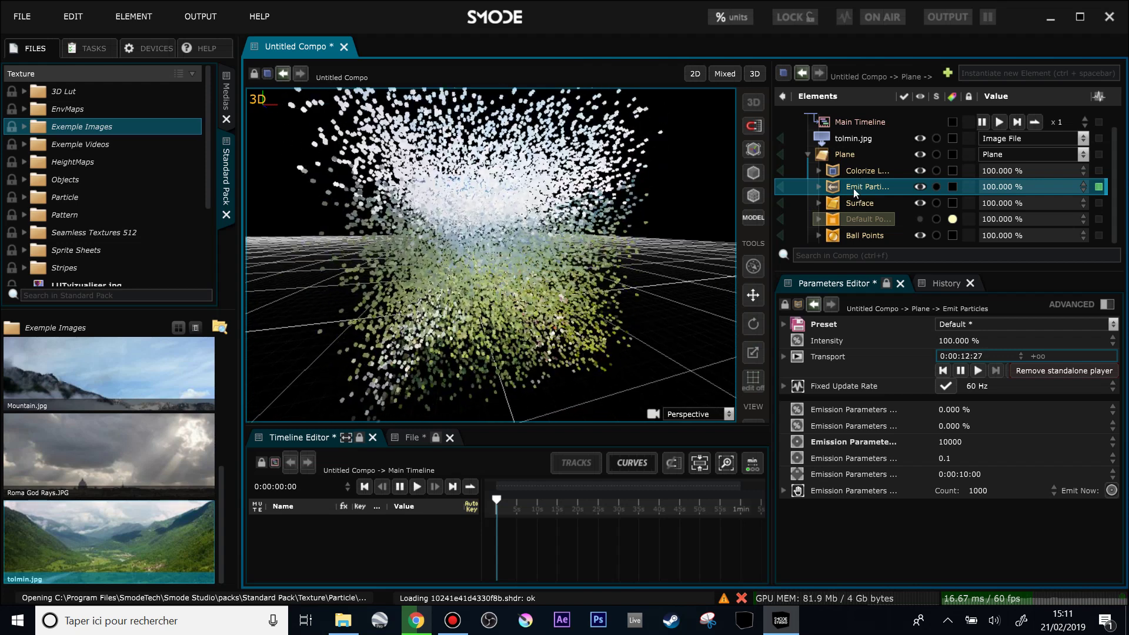
- Set the spread of Emit Particles' Normal direction to 0 deg and restart the emission to check it
{"action": "middle_click", "coordinate": [853, 188]}
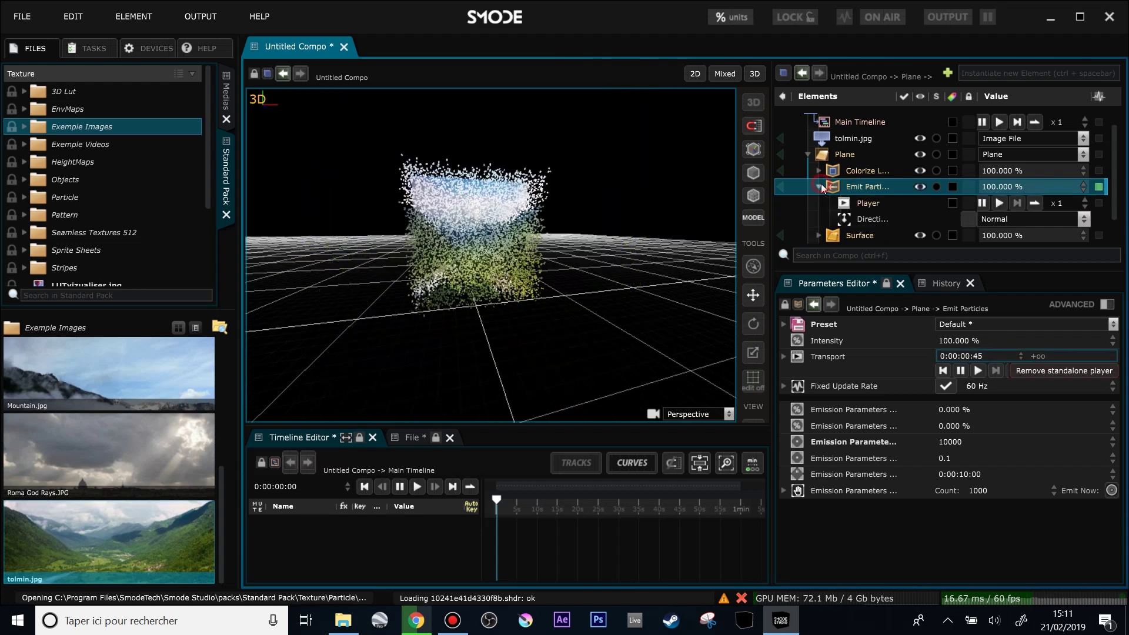
{"action": "left_click", "coordinate": [858, 220]}
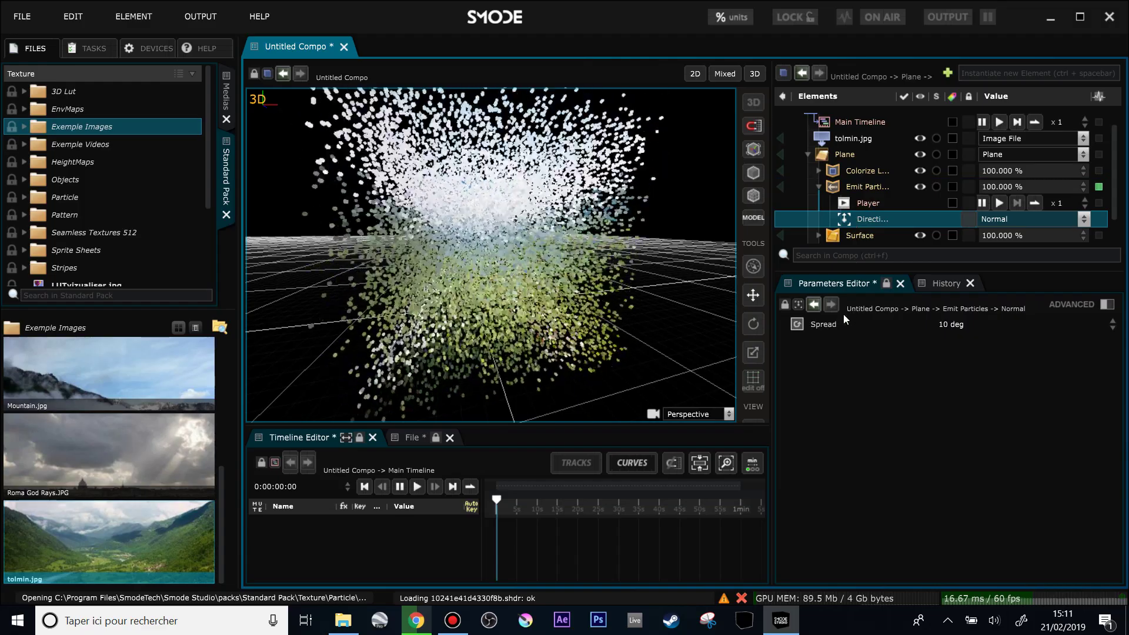
{"action": "double_click", "coordinate": [950, 325]}
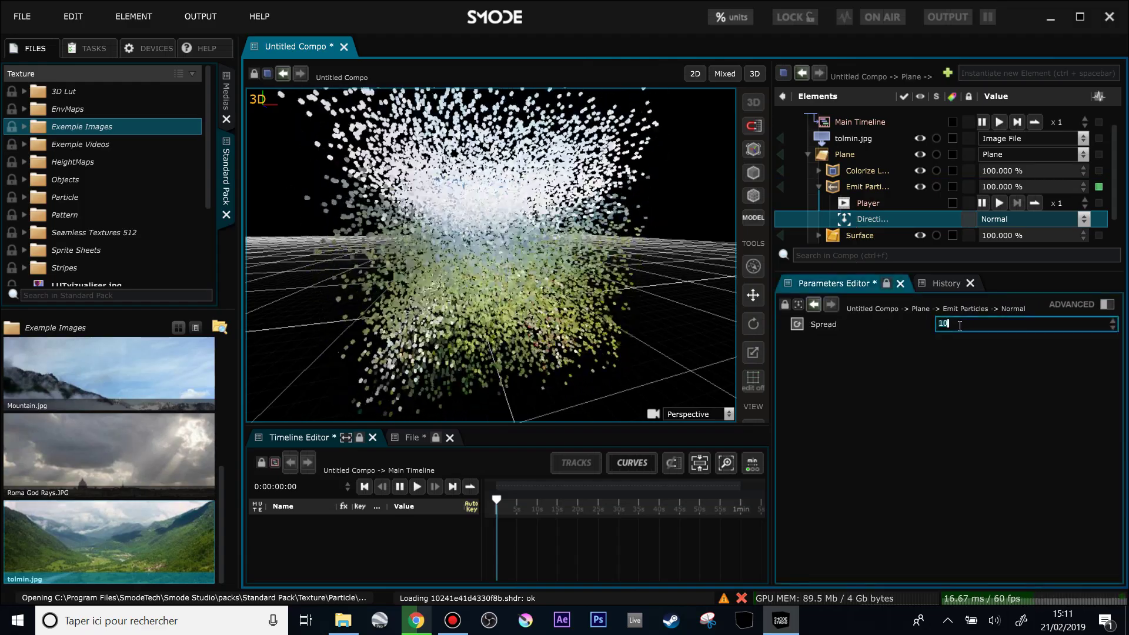
{"action": "type", "text": "0"}
{"action": "key", "text": "Return"}
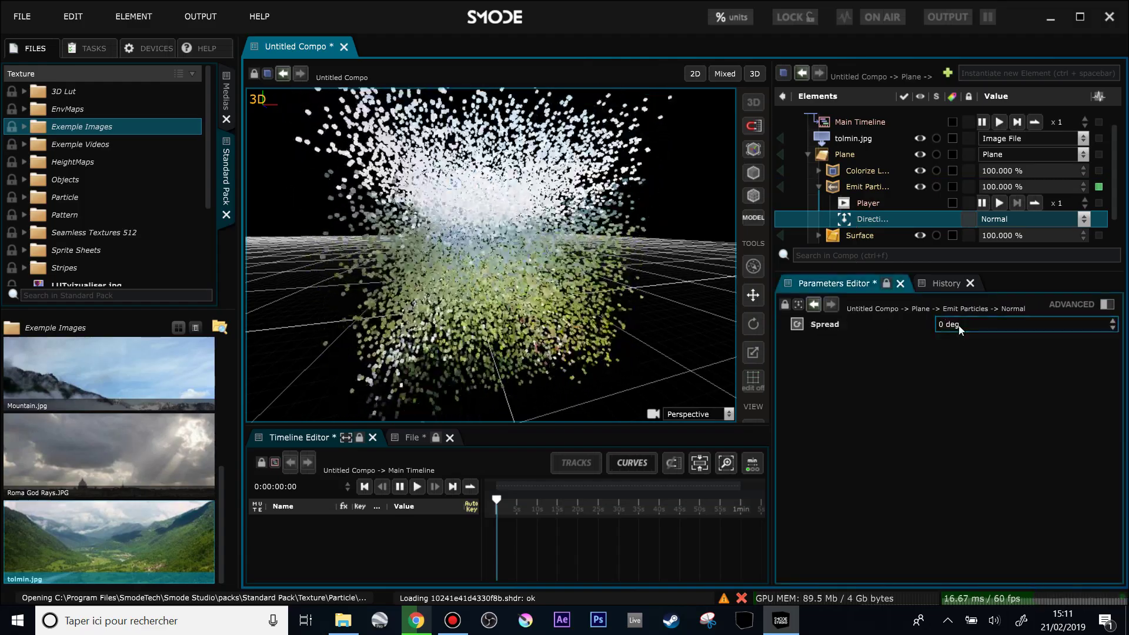
{"action": "left_click", "coordinate": [876, 186]}
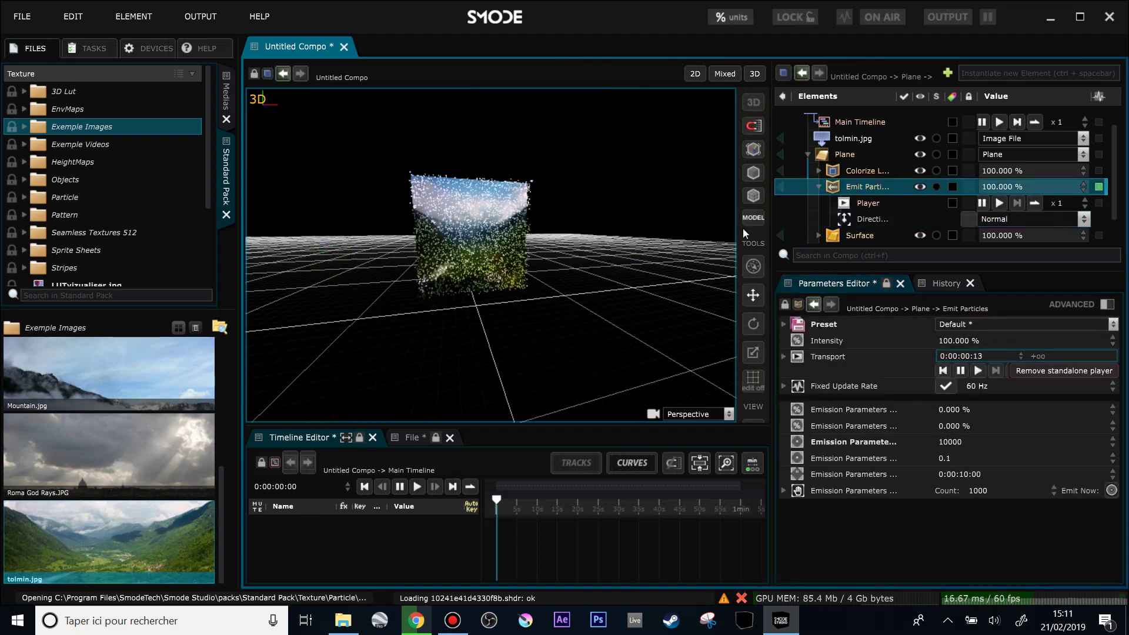
{"action": "left_click_drag", "start_coordinate": [484, 258], "coordinate": [462, 234]}
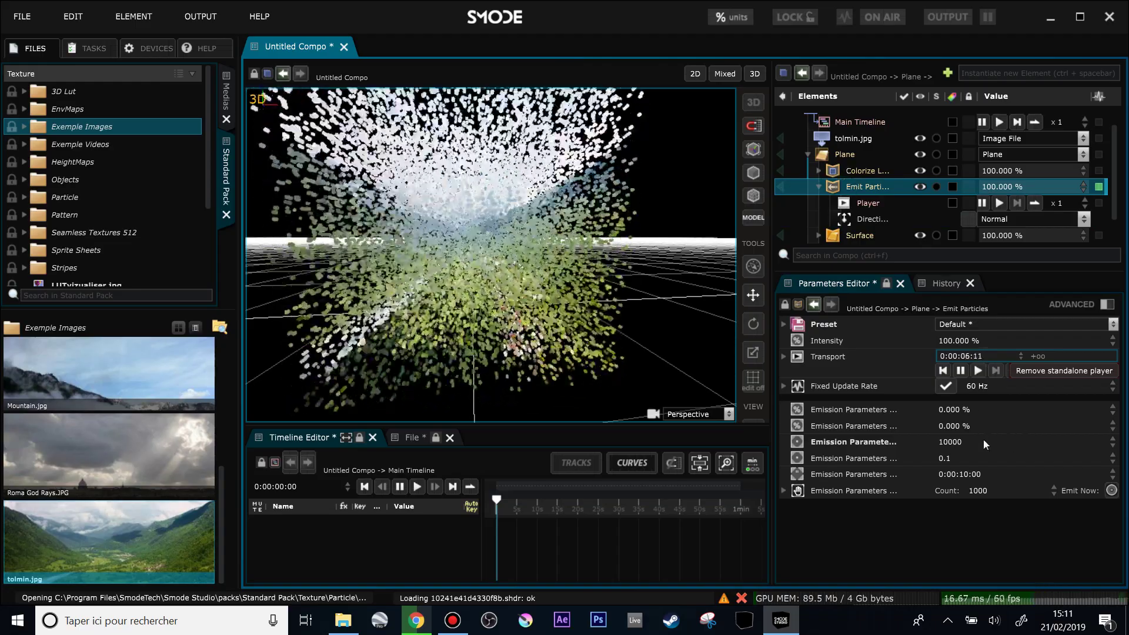
- Set the 10000 emission parameter of Emit Particles to 30000
{"action": "double_click", "coordinate": [968, 444]}
{"action": "key", "text": "Left"}
{"action": "key", "text": "Left"}
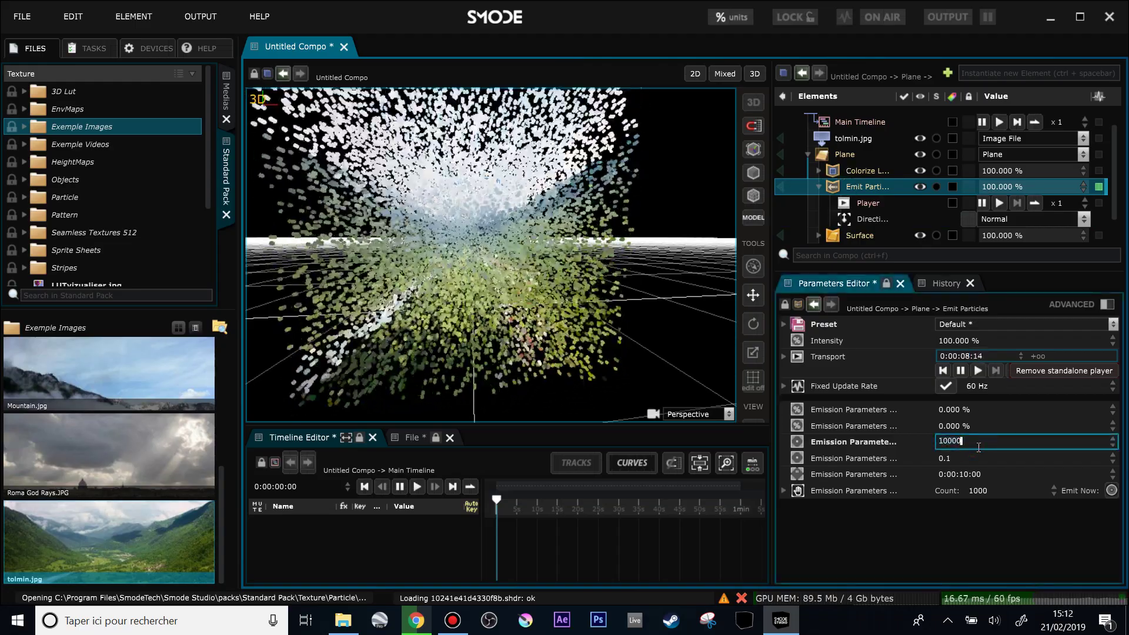
{"action": "key", "text": "Left"}
{"action": "key", "text": "Left"}
{"action": "key", "text": "BackSpace"}
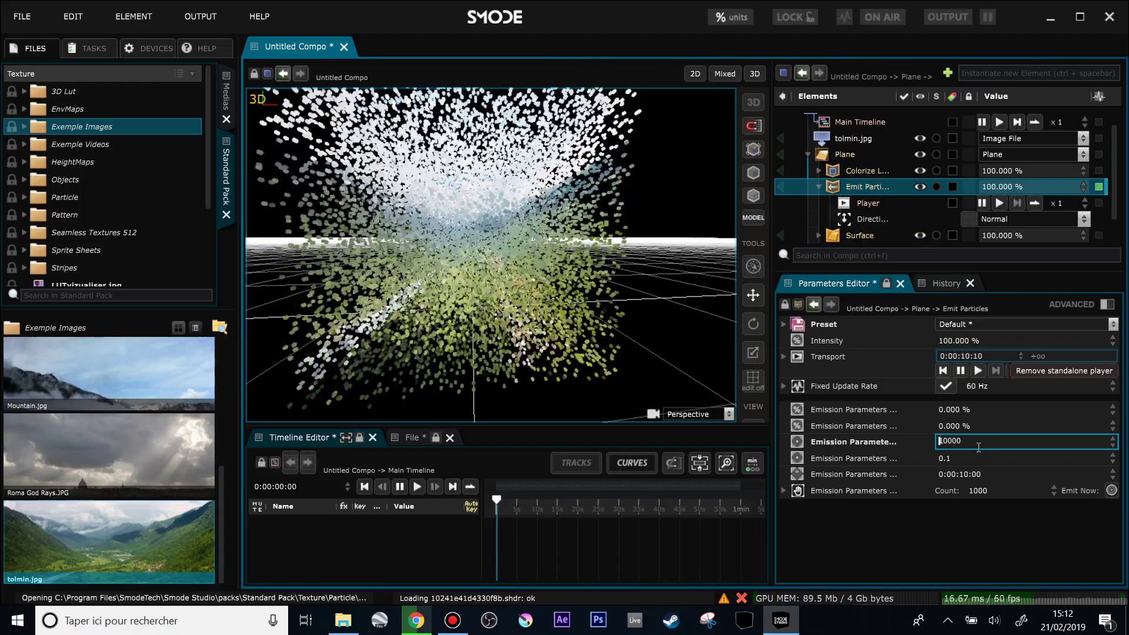
{"action": "type", "text": "3"}
{"action": "key", "text": "Return"}
{"action": "key", "text": "Return"}
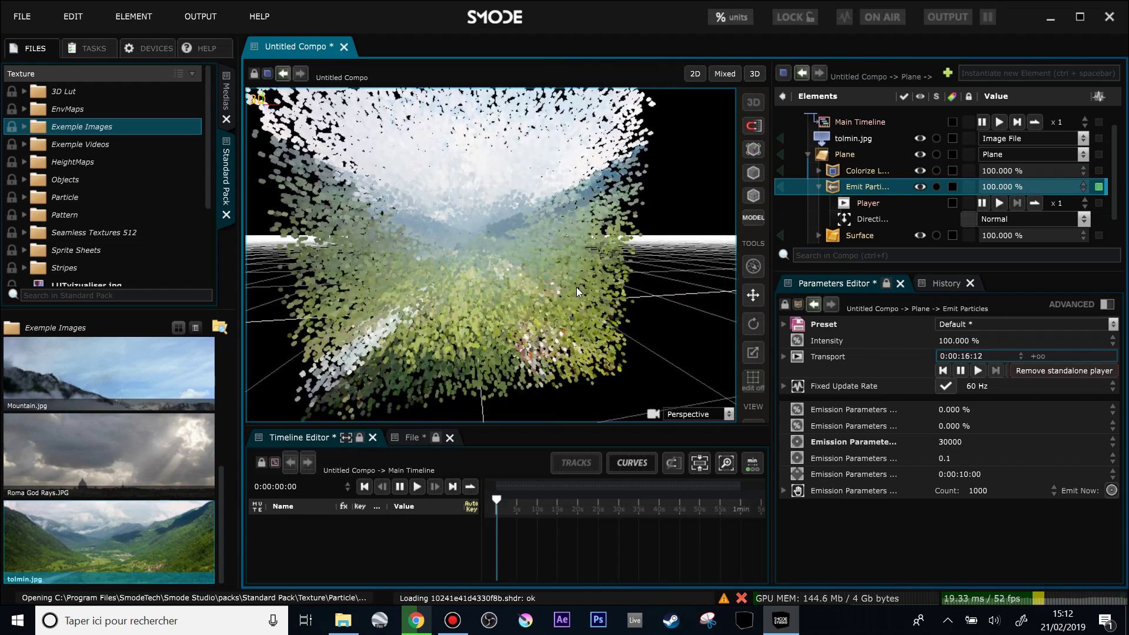
- Inspect the denser emission from the side and reduce the Ball Points' balls radius
{"action": "scroll", "coordinate": [860, 191], "scroll_direction": "down", "scroll_amount": 1}
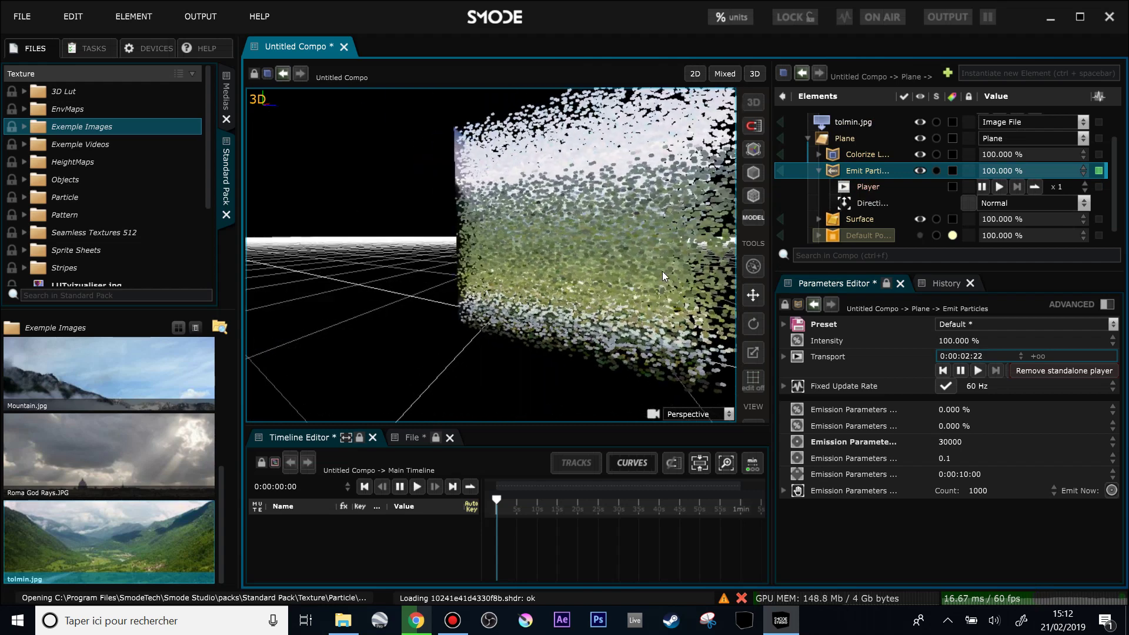
{"action": "left_click_drag", "start_coordinate": [656, 271], "coordinate": [573, 271]}
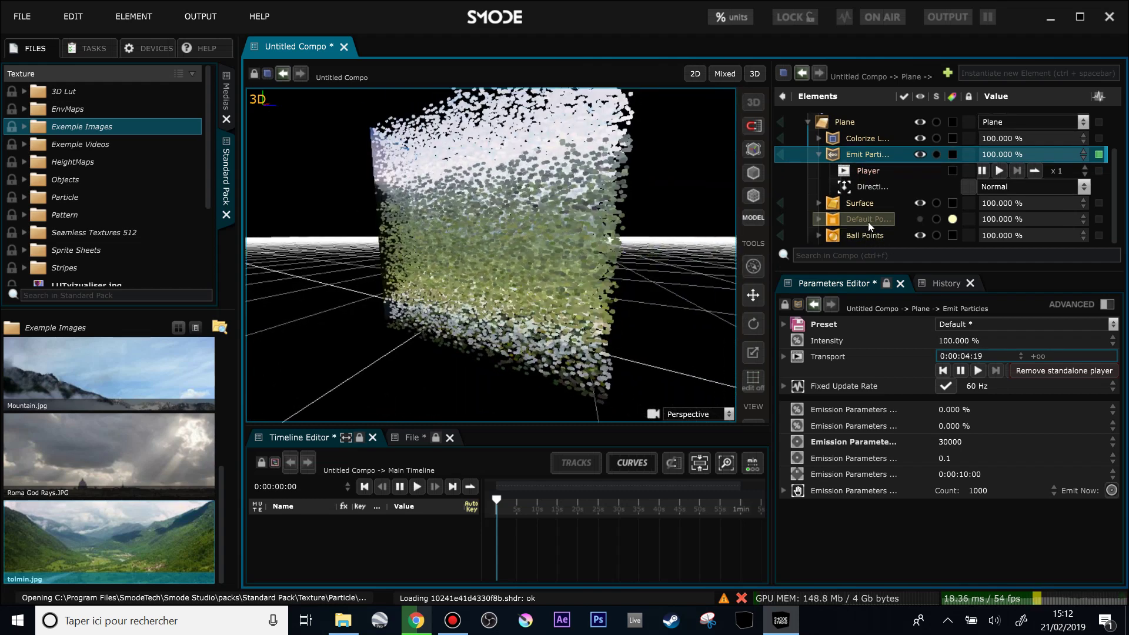
{"action": "left_click", "coordinate": [869, 234]}
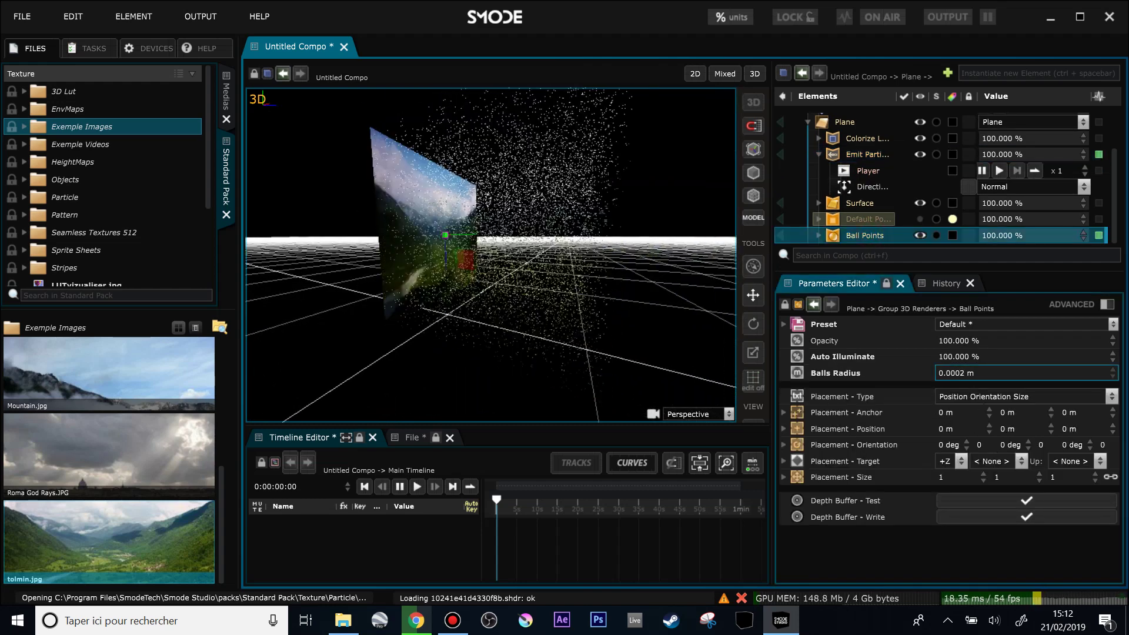
- Set the 30000 emission parameter of Emit Particles to 40000 and check the denser emission
{"action": "left_click", "coordinate": [849, 156]}
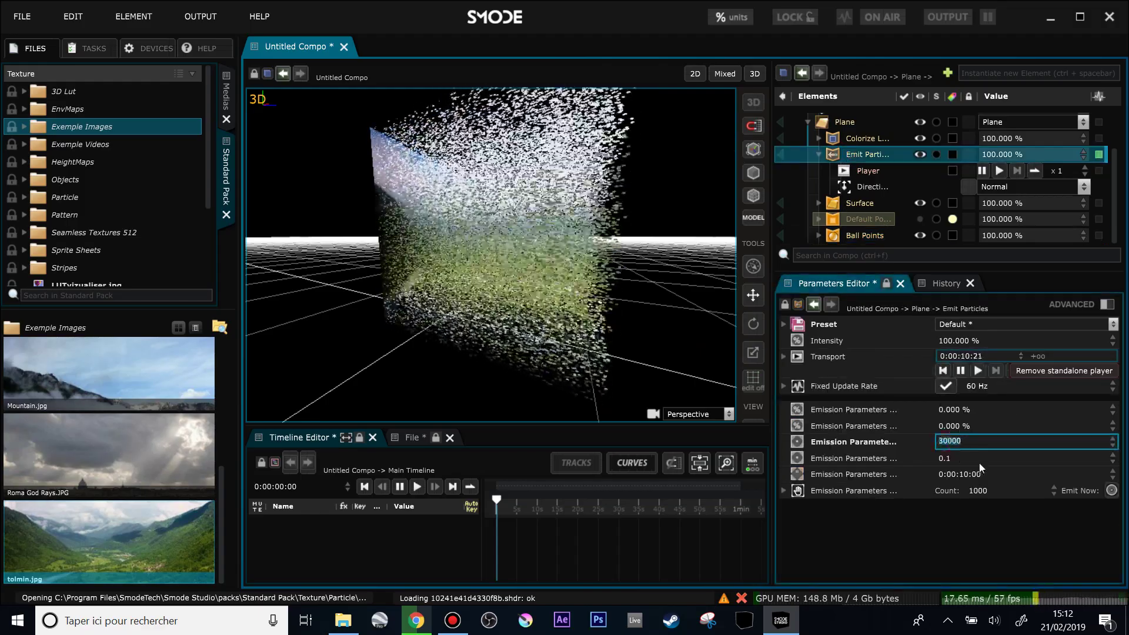
{"action": "key", "text": "Delete"}
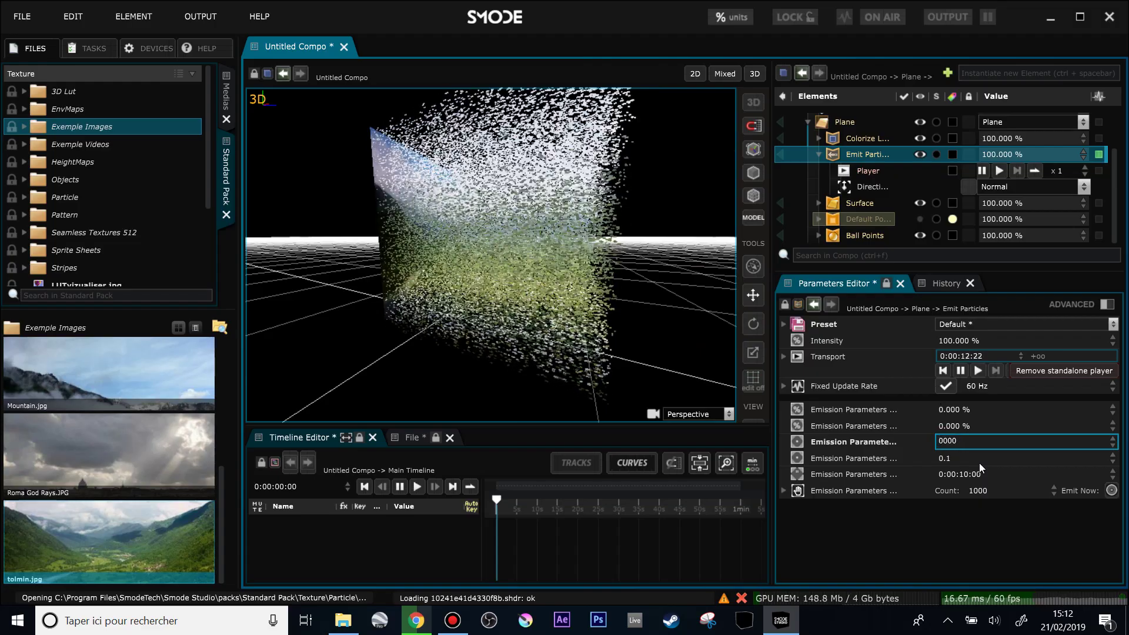
{"action": "type", "text": "4"}
{"action": "left_click", "coordinate": [641, 352]}
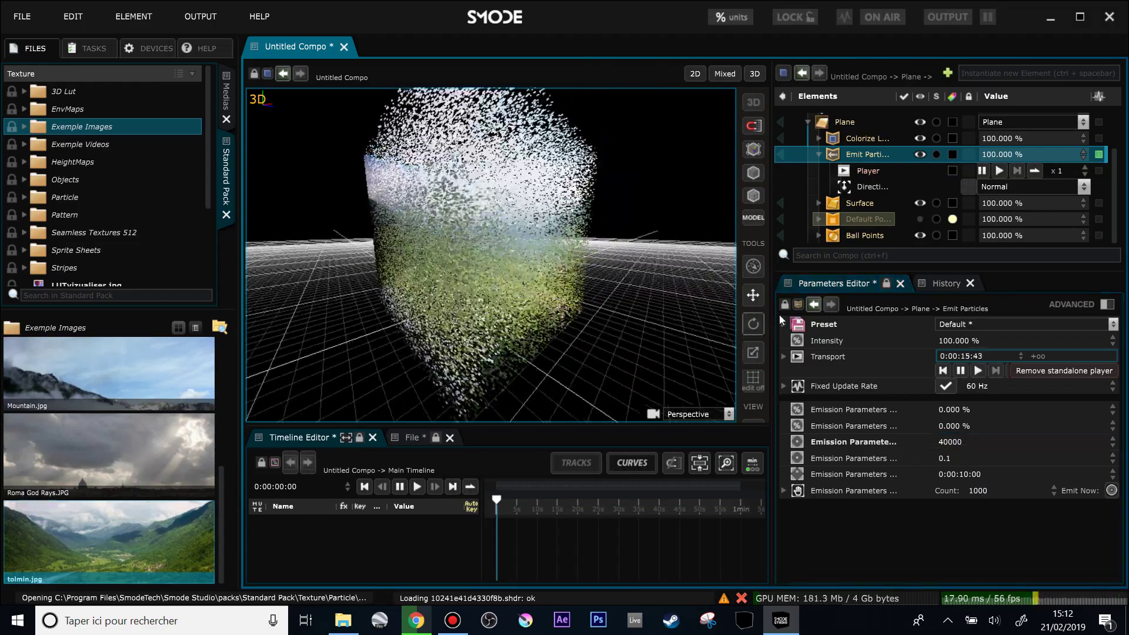
- Increase the balls radius of Ball Points to 0.0091 m
{"action": "left_click", "coordinate": [864, 235]}
{"action": "left_click", "coordinate": [955, 373]}
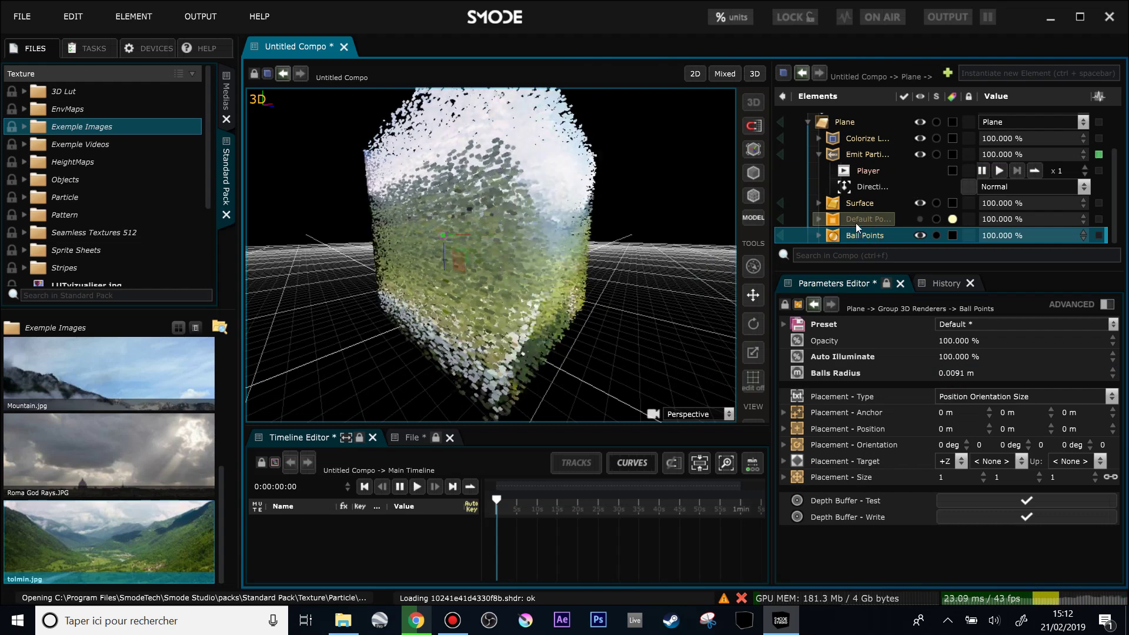
- Switch Emit Particles off and on to watch the emission restart from a wider view
{"action": "left_click", "coordinate": [843, 154]}
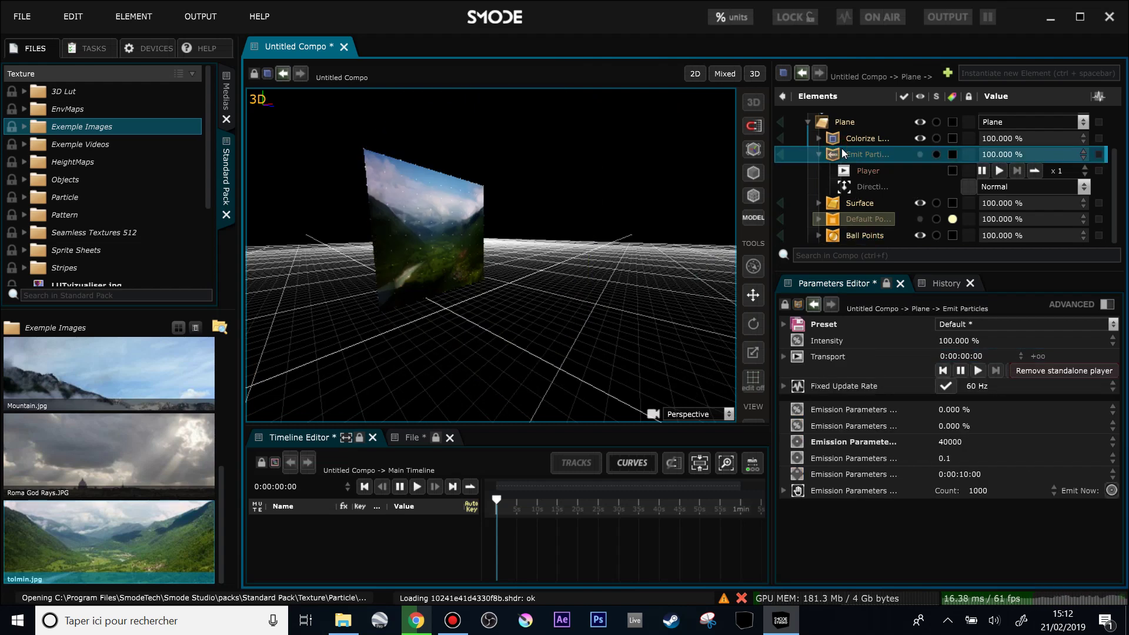
{"action": "left_click_drag", "start_coordinate": [567, 242], "coordinate": [539, 225]}
{"action": "scroll", "coordinate": [479, 187], "scroll_direction": "up", "scroll_amount": 3}
{"action": "scroll", "coordinate": [539, 224], "scroll_direction": "down", "scroll_amount": 10}
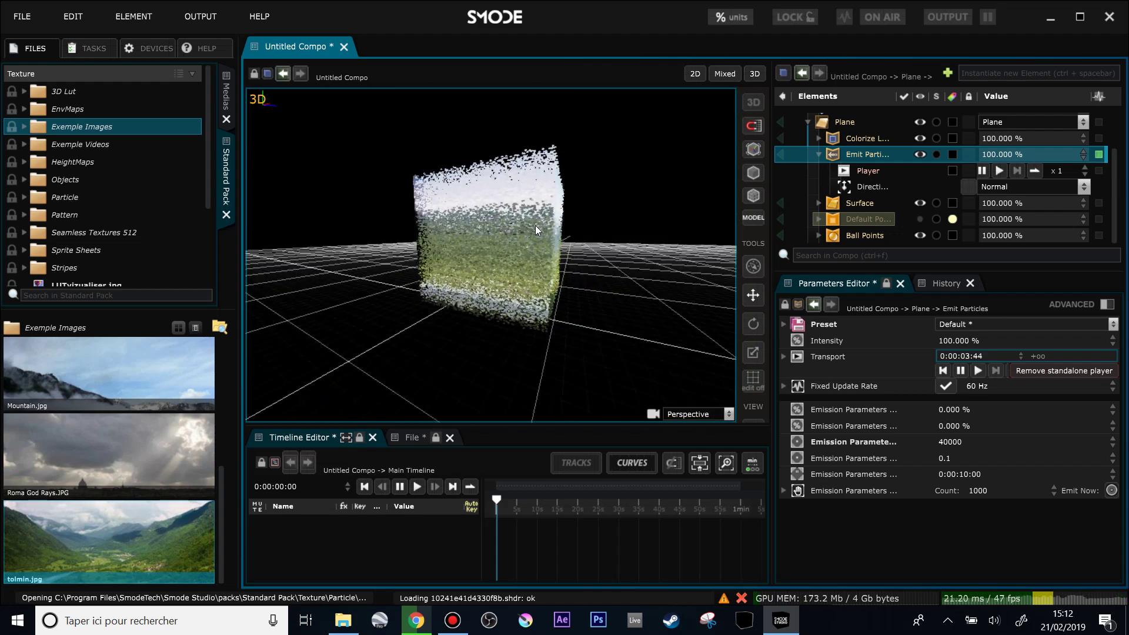
- Disable Emit Particles and switch Colorize Layer off and on to compare its effect on the plane's image up close
{"action": "double_click", "coordinate": [856, 154]}
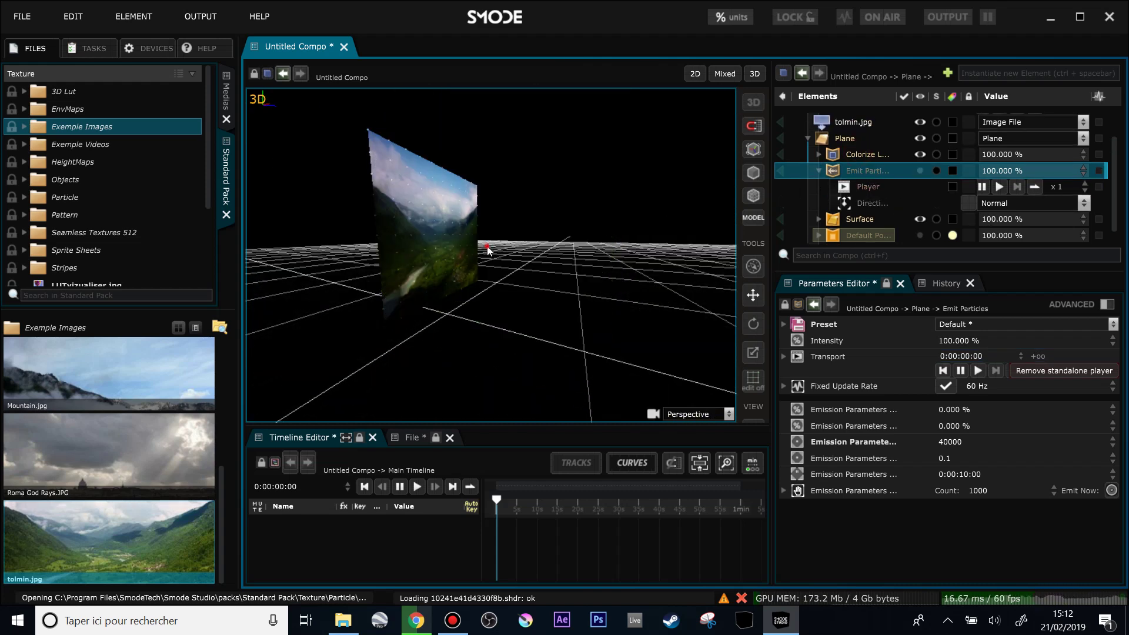
{"action": "left_click_drag", "start_coordinate": [488, 246], "coordinate": [511, 268]}
{"action": "scroll", "coordinate": [414, 264], "scroll_direction": "up", "scroll_amount": 3}
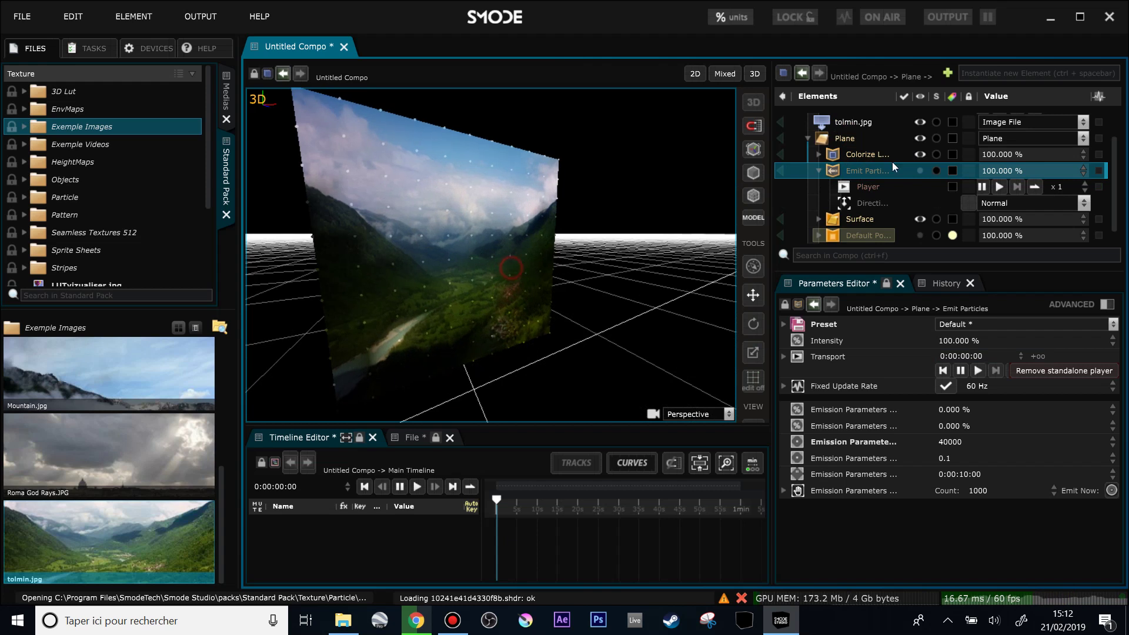
{"action": "left_click", "coordinate": [854, 178]}
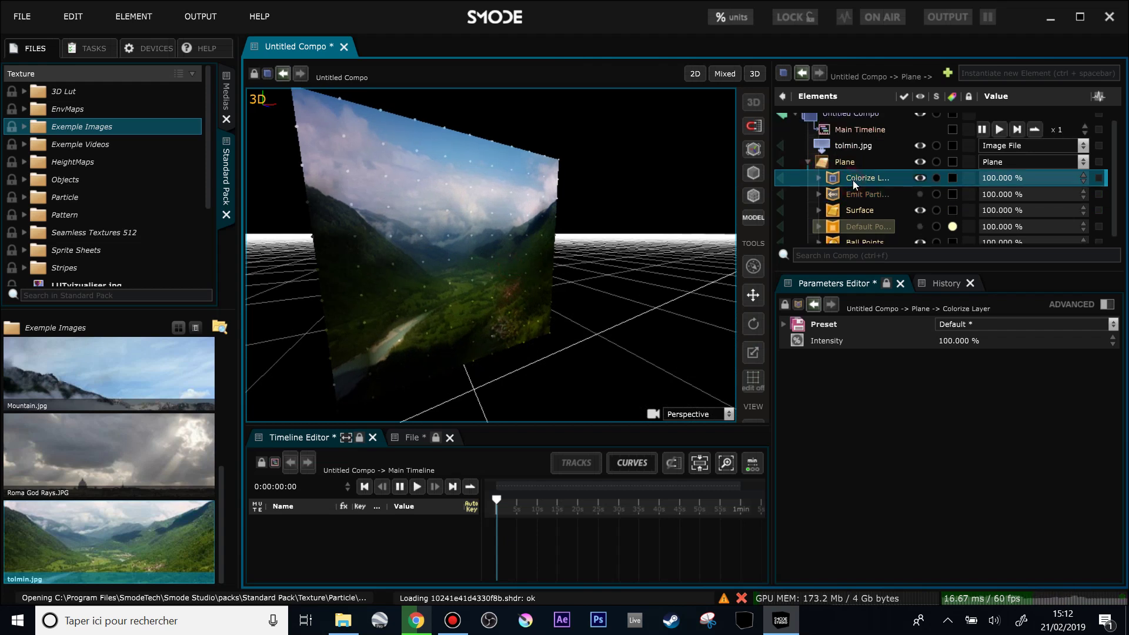
{"action": "key", "text": "a"}
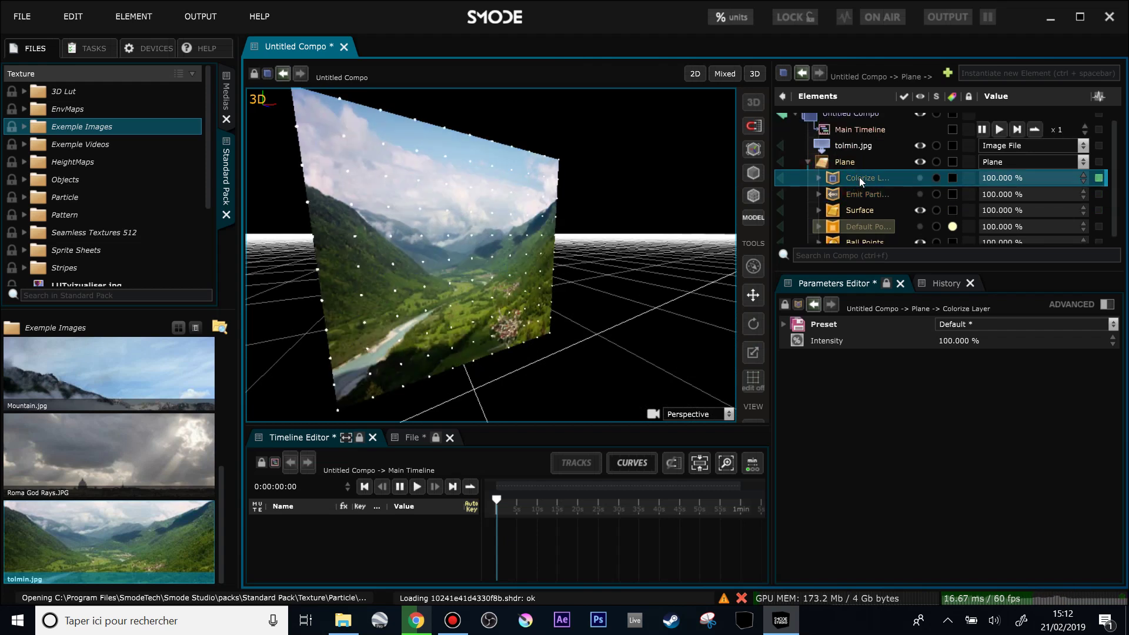
{"action": "key", "text": "a"}
{"action": "key", "text": "a"}
{"action": "key", "text": "ctrl+e"}
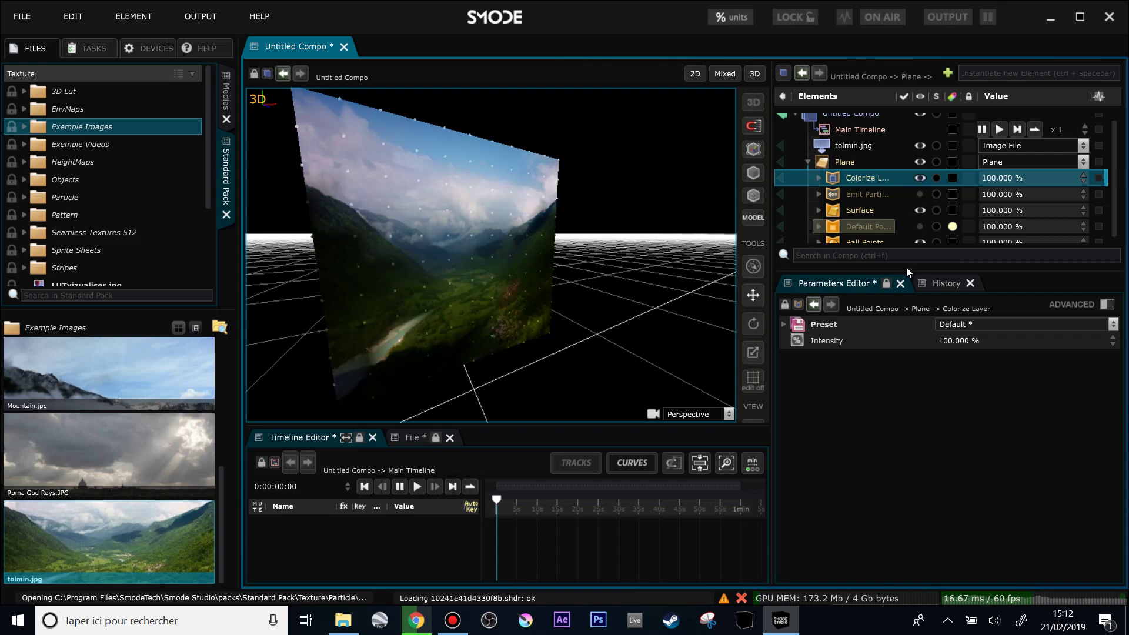
- Enlarge the element tree area and delete the disabled default points renderer from the Plane
{"action": "left_click_drag", "start_coordinate": [904, 272], "coordinate": [903, 311]}
{"action": "left_click", "coordinate": [861, 234]}
{"action": "key", "text": "Delete"}
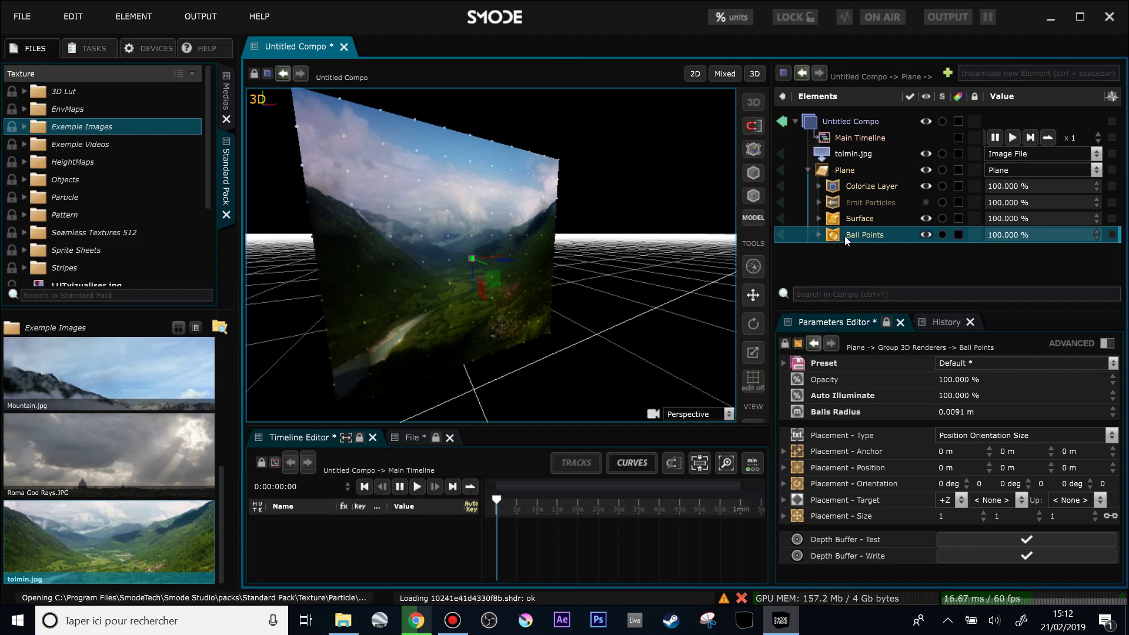
- Group Ball Points and move Colorize Layer and Emit Particles into that group above it
{"action": "key", "text": "ctrl+g"}
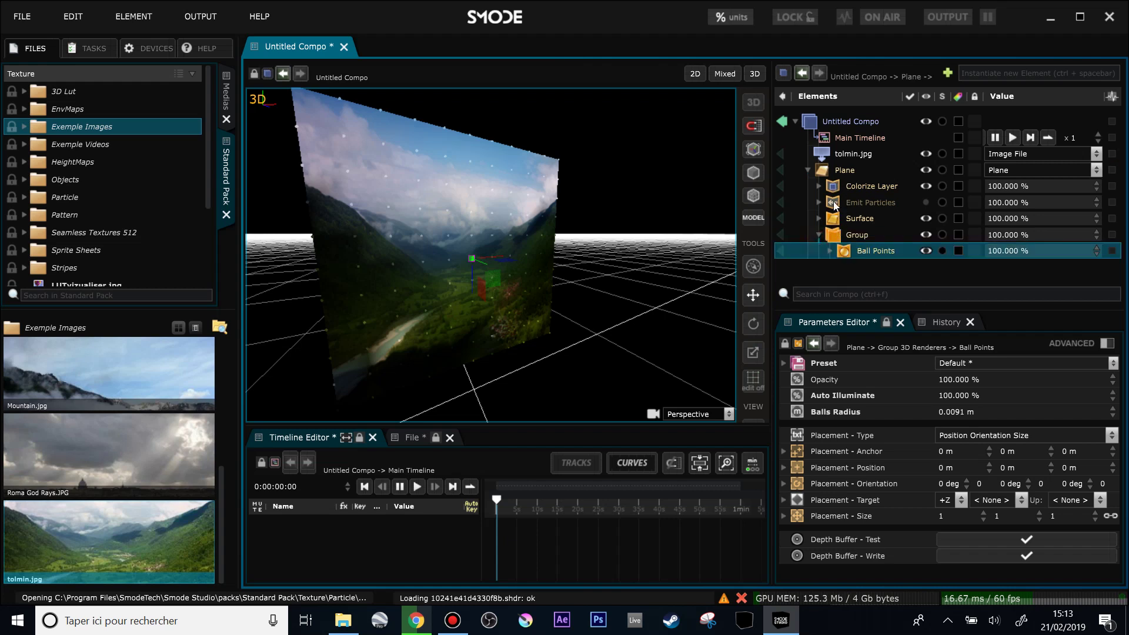
{"action": "left_click_drag", "start_coordinate": [844, 243], "coordinate": [843, 223]}
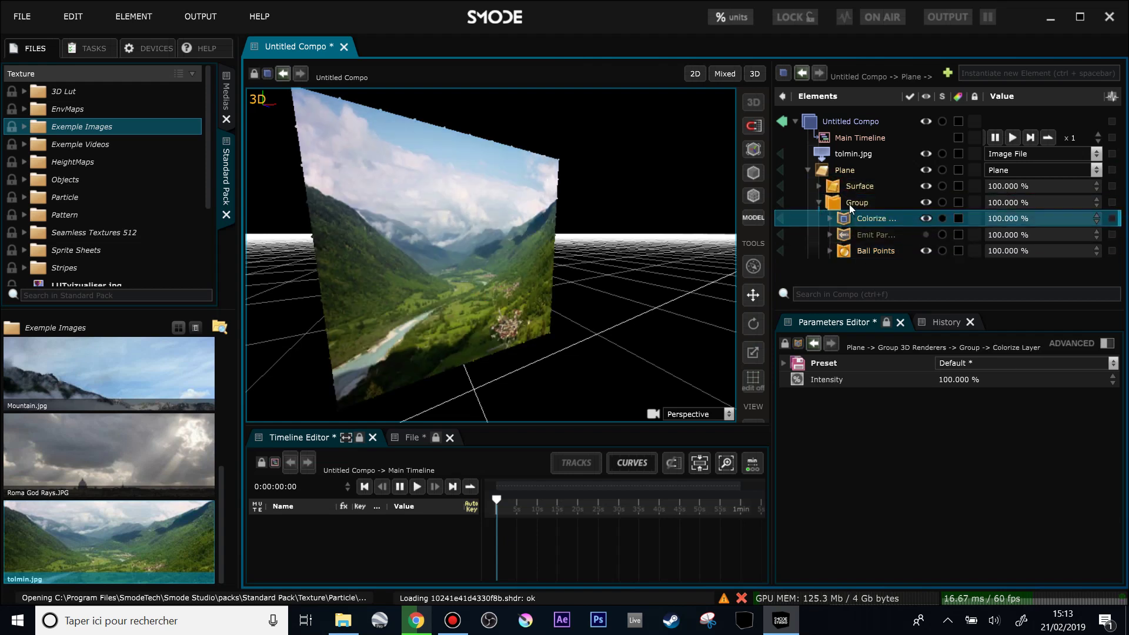
- Re-enable Emit Particles inside the group and inspect the emission over the clean image plane
{"action": "left_click", "coordinate": [866, 235]}
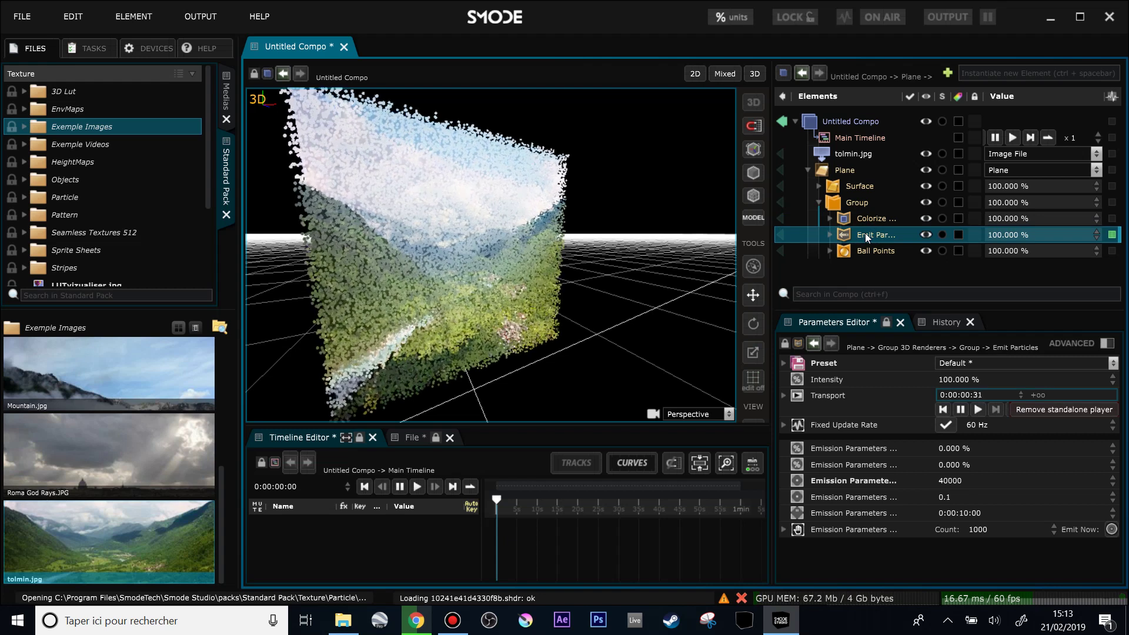
{"action": "left_click_drag", "start_coordinate": [519, 278], "coordinate": [556, 262]}
{"action": "scroll", "coordinate": [557, 259], "scroll_direction": "down", "scroll_amount": 3}
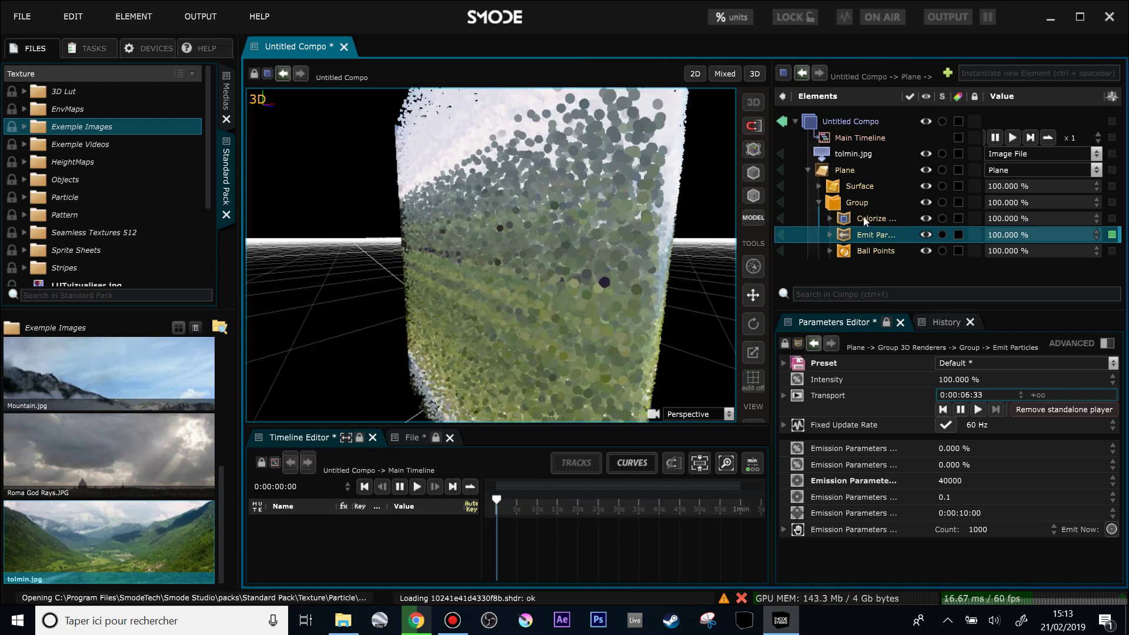
- Switch the group off and on to compare the plane with and without its Colorize Layer and Emit Particles modifiers
{"action": "left_click", "coordinate": [854, 202]}
{"action": "key", "text": "a"}
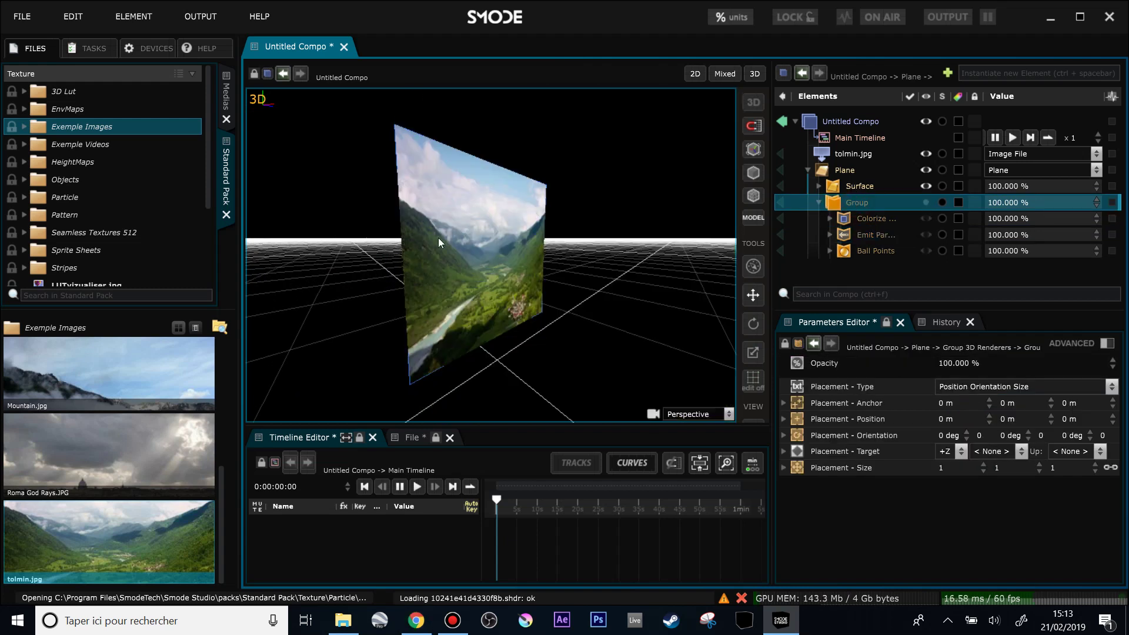
{"action": "left_click", "coordinate": [857, 218]}
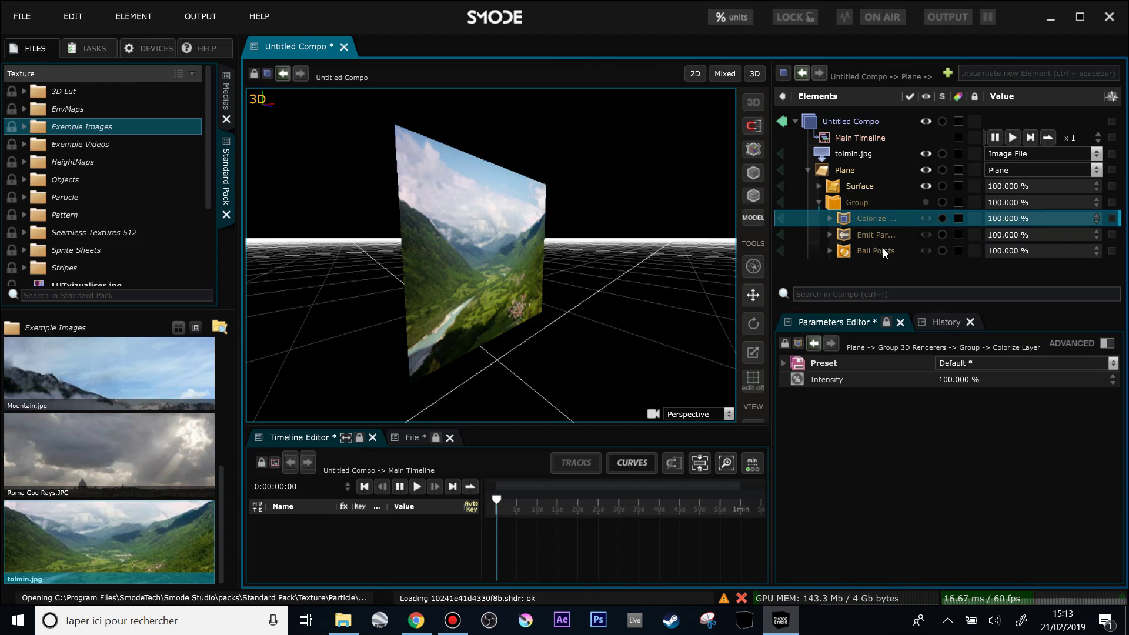
{"action": "left_click", "coordinate": [856, 205]}
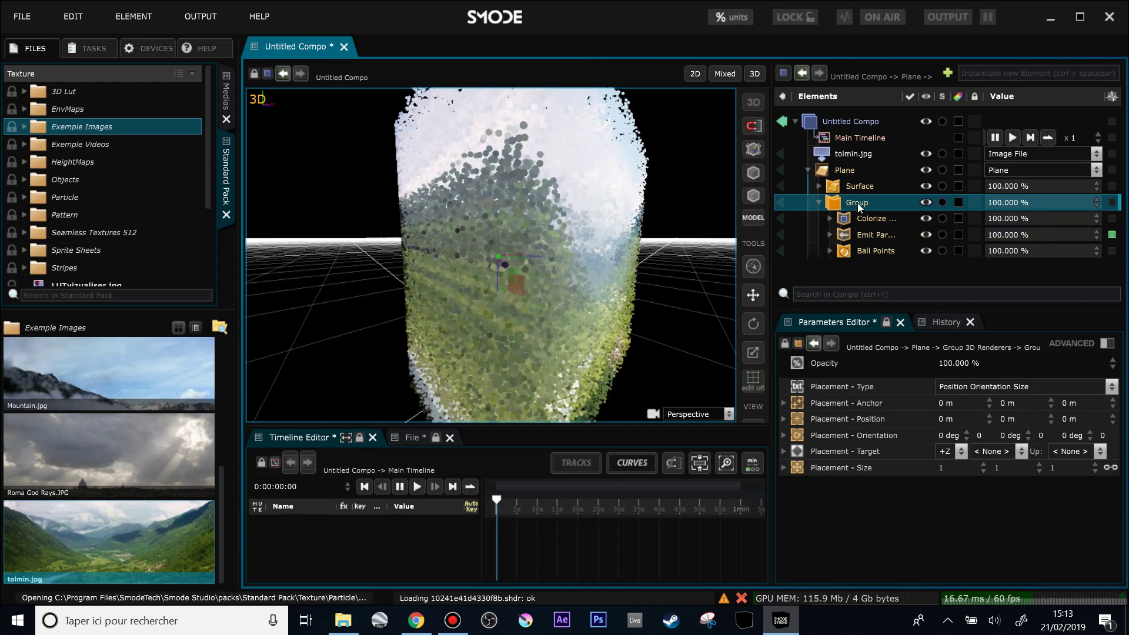
{"action": "left_click", "coordinate": [856, 219]}
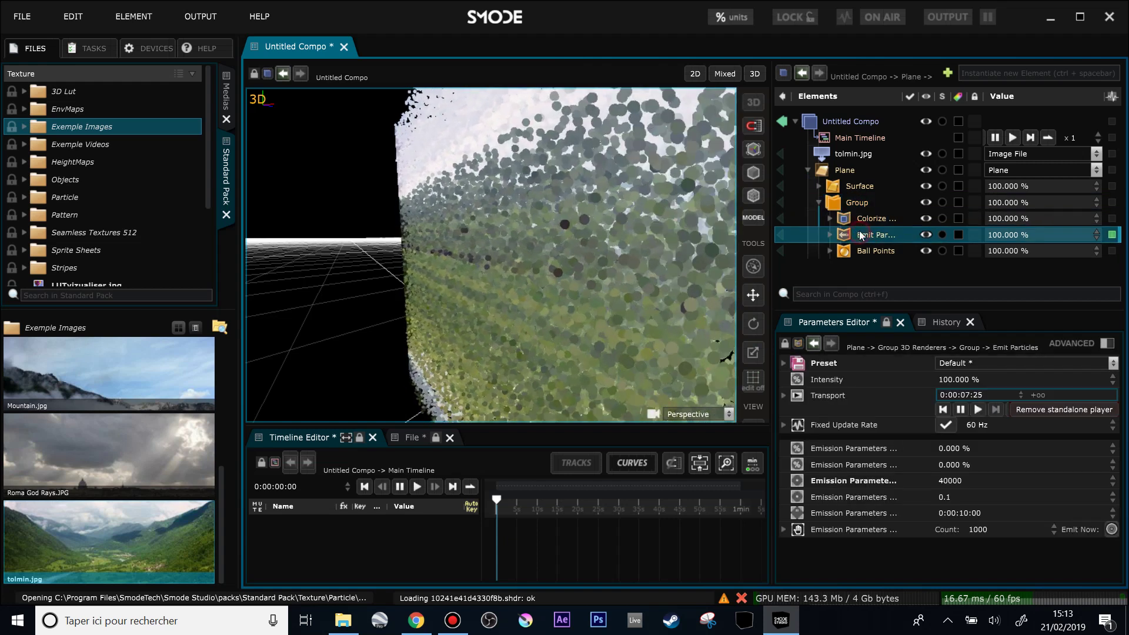
{"action": "left_click", "coordinate": [862, 236]}
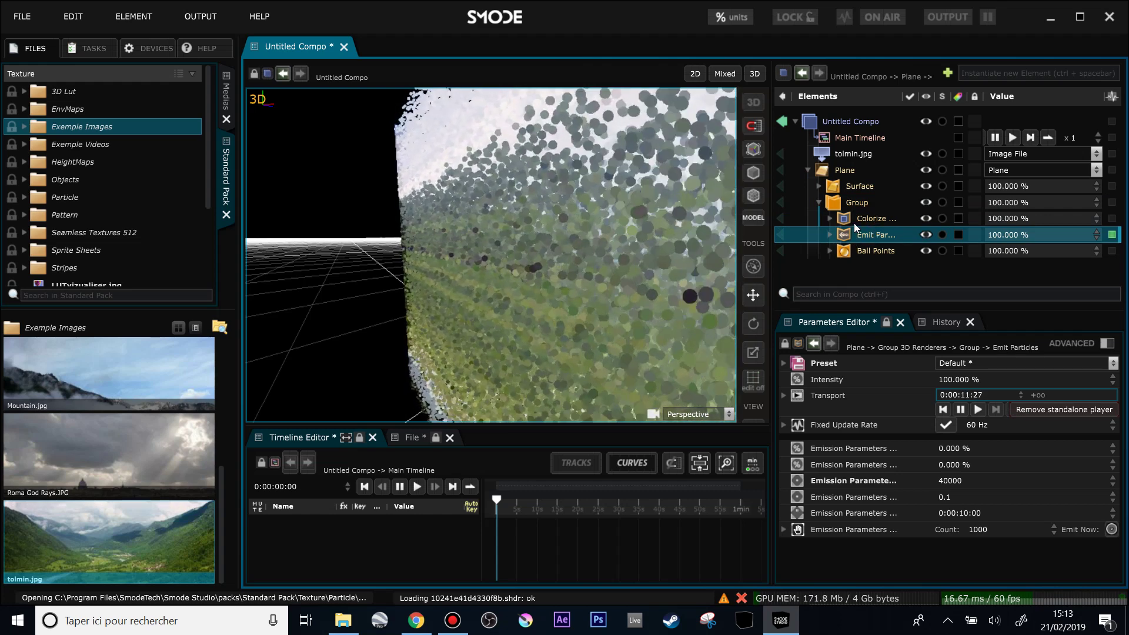
- Try nesting Colorize Layer and Emit Particles directly under Ball Points, and undo the change to restore the group structure
{"action": "left_click", "coordinate": [856, 219], "text": "ctrl"}
{"action": "left_click_drag", "start_coordinate": [856, 219], "coordinate": [849, 193]}
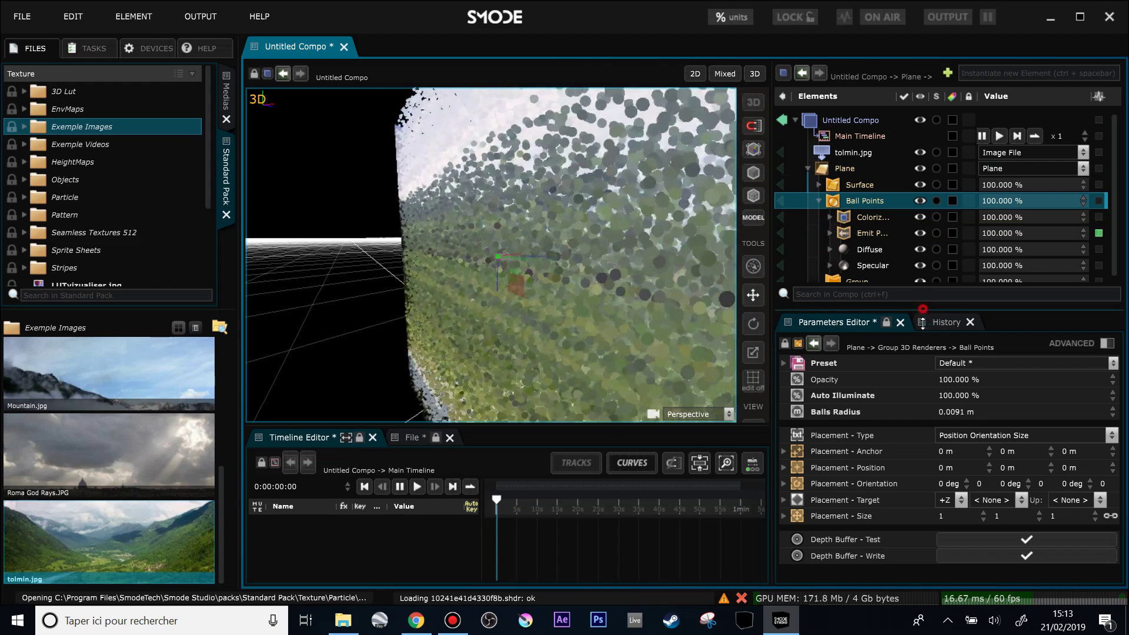
{"action": "left_click_drag", "start_coordinate": [922, 306], "coordinate": [922, 343]}
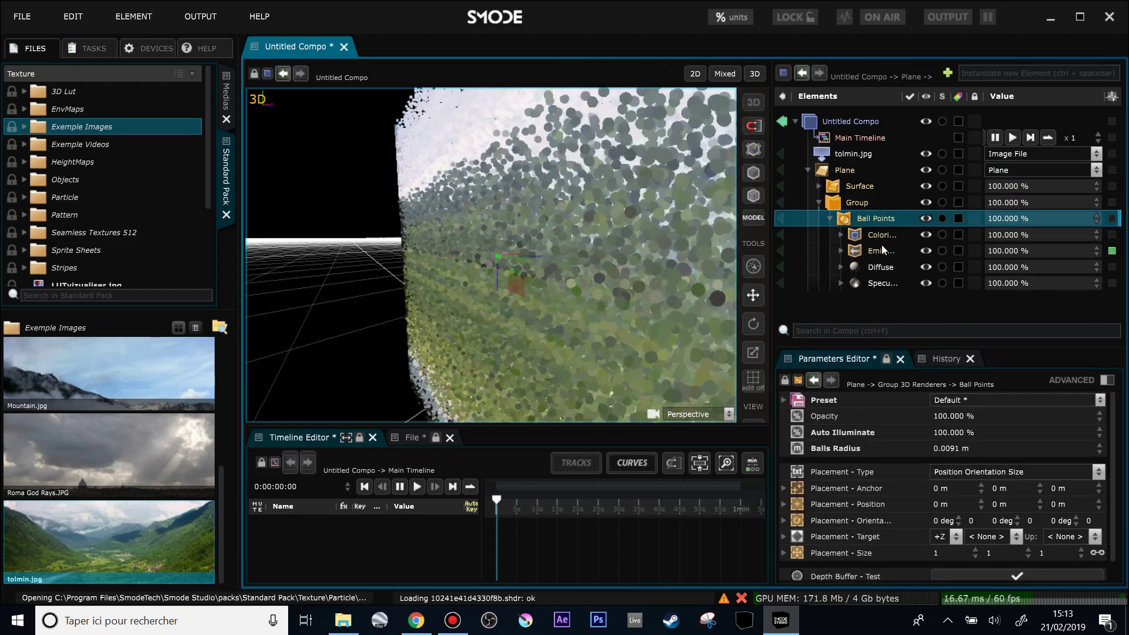
{"action": "key", "text": "ctrl+z"}
{"action": "left_click", "coordinate": [830, 251]}
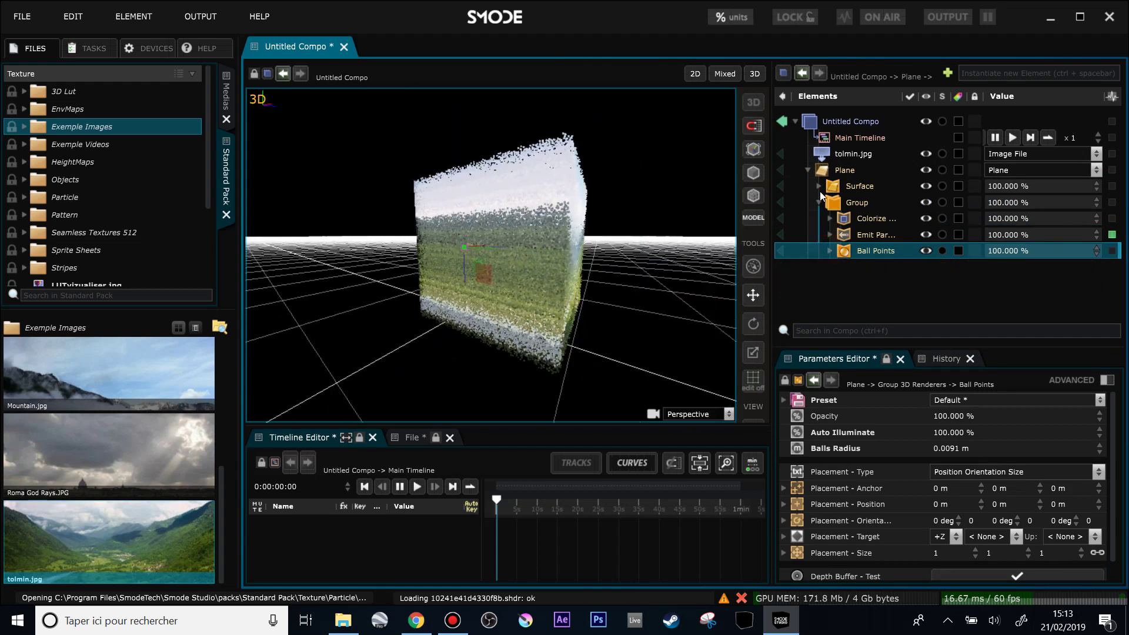
- Add the Rate of Emit Particles to the timeline and keyframe it from 0 at 0:00:00:00 to 40000 at 0:00:02:00
{"action": "left_click", "coordinate": [853, 236]}
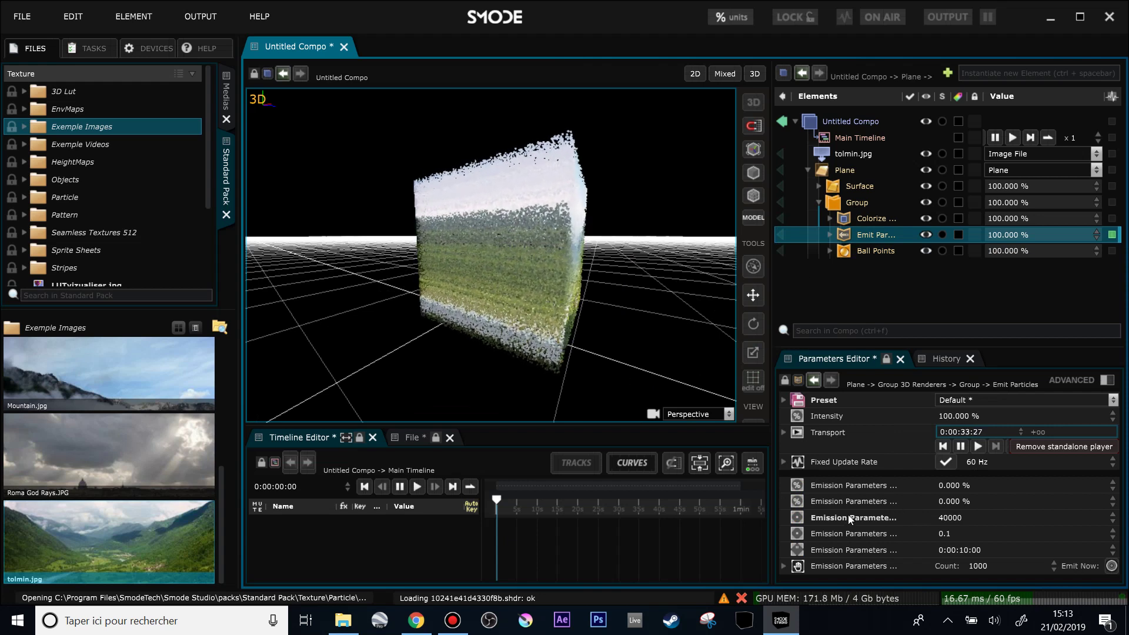
{"action": "left_click_drag", "start_coordinate": [849, 519], "coordinate": [715, 534]}
{"action": "scroll", "coordinate": [611, 531], "scroll_direction": "up", "scroll_amount": 2}
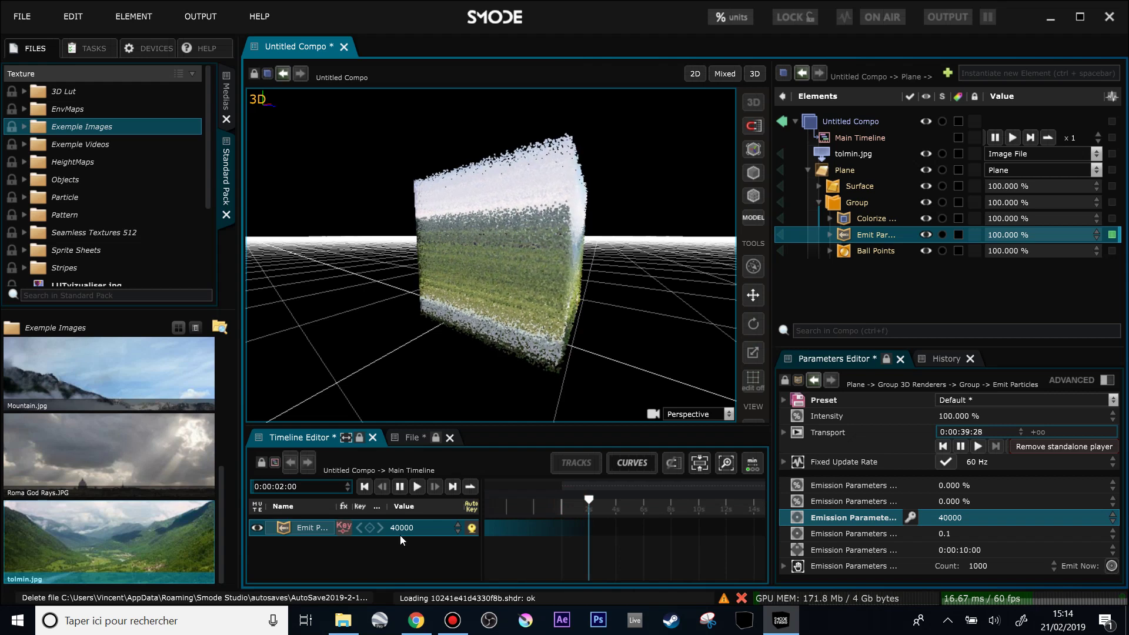
{"action": "left_click", "coordinate": [370, 528]}
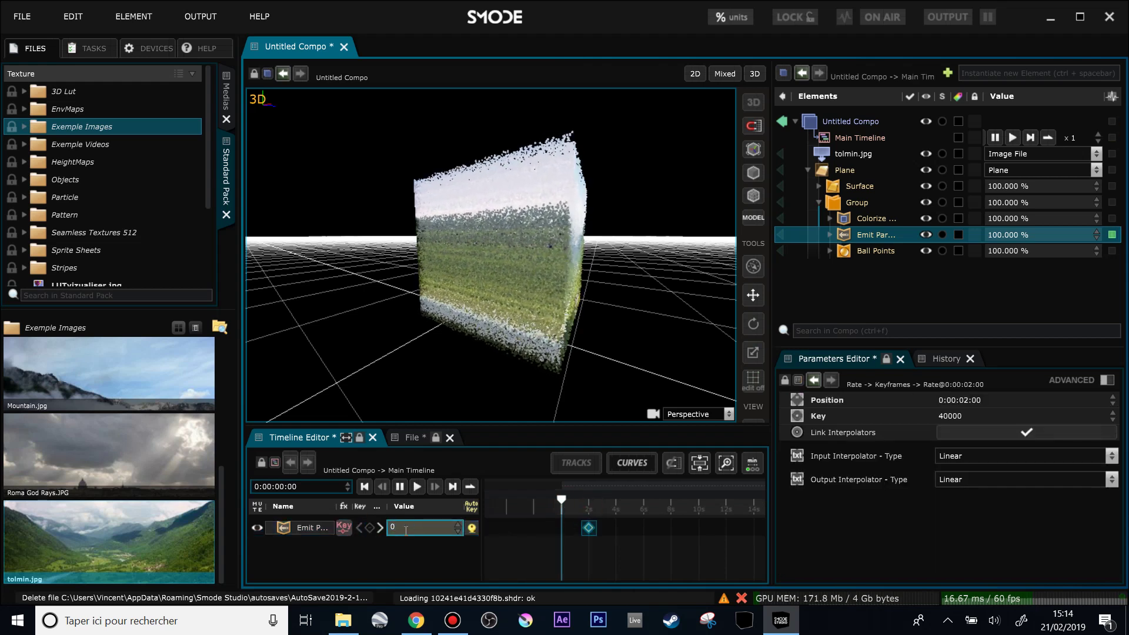
- Set the 0:00:10:00 emission parameter of Emit Particles to 0:00:20:00 and keyframe its Speed from 0 to 0.2 at 0:00:03:07
{"action": "left_click", "coordinate": [866, 236]}
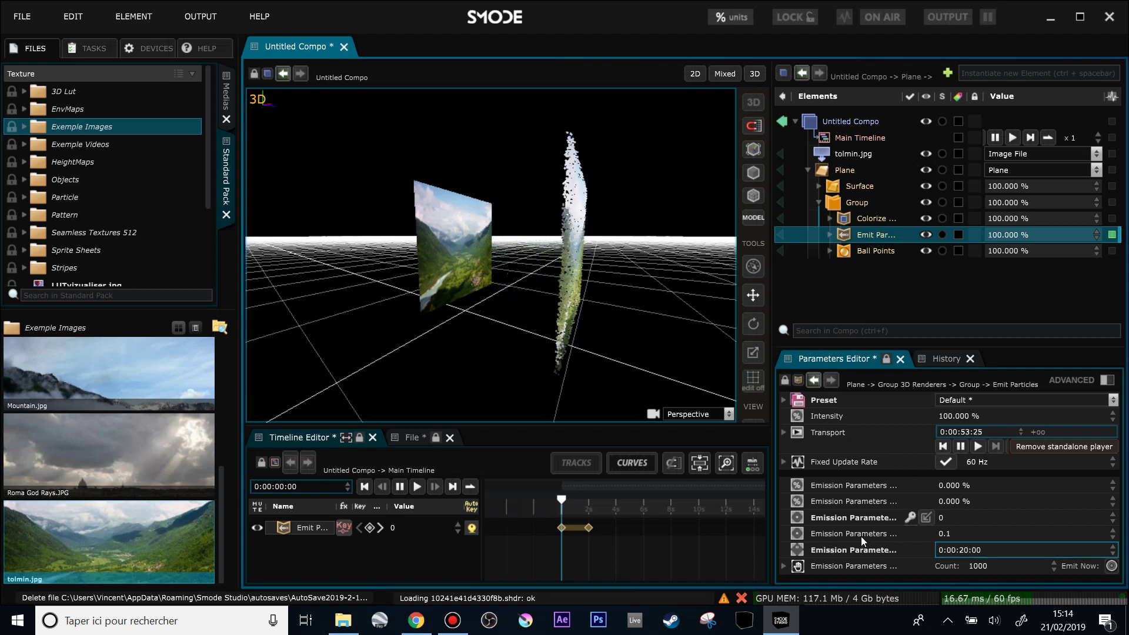
{"action": "left_click_drag", "start_coordinate": [860, 536], "coordinate": [658, 561]}
{"action": "left_click", "coordinate": [371, 545]}
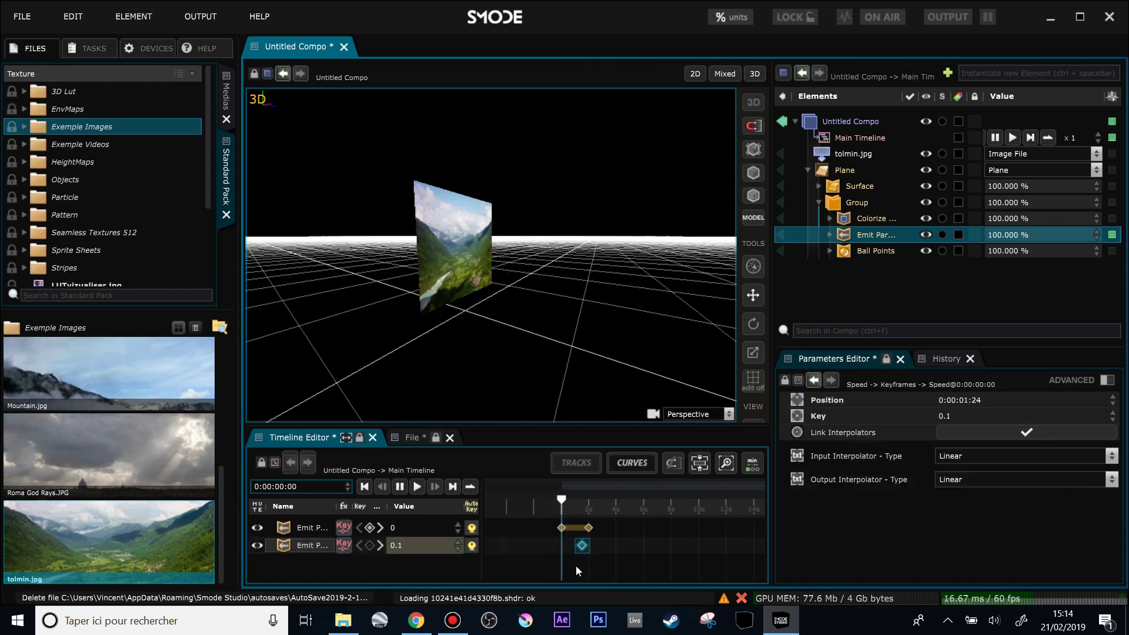
{"action": "double_click", "coordinate": [419, 546]}
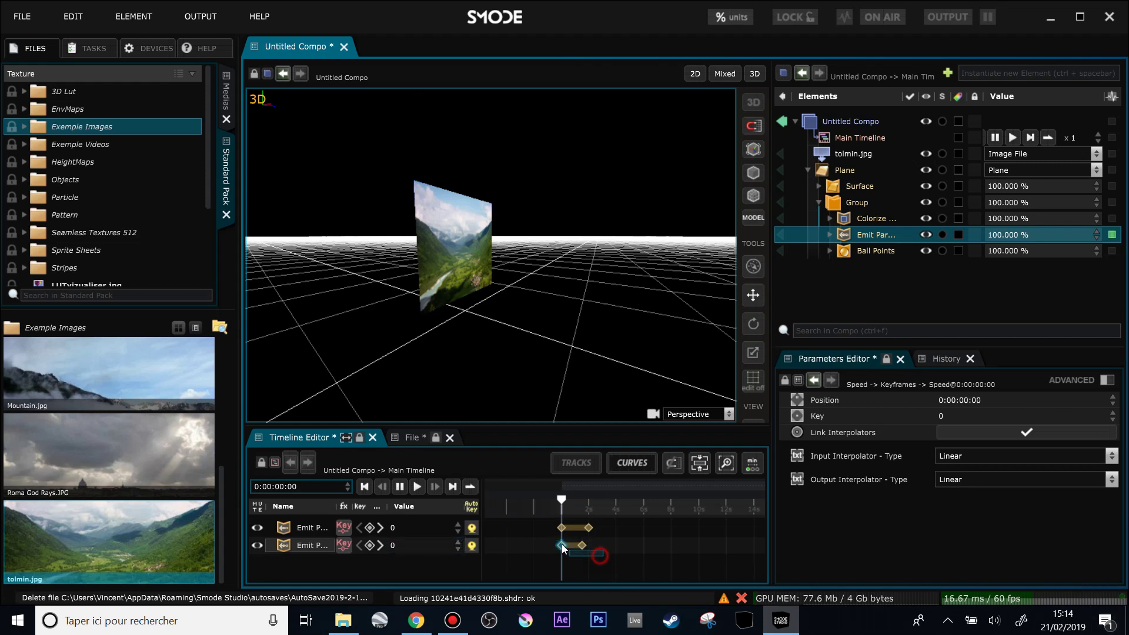
{"action": "left_click", "coordinate": [598, 546]}
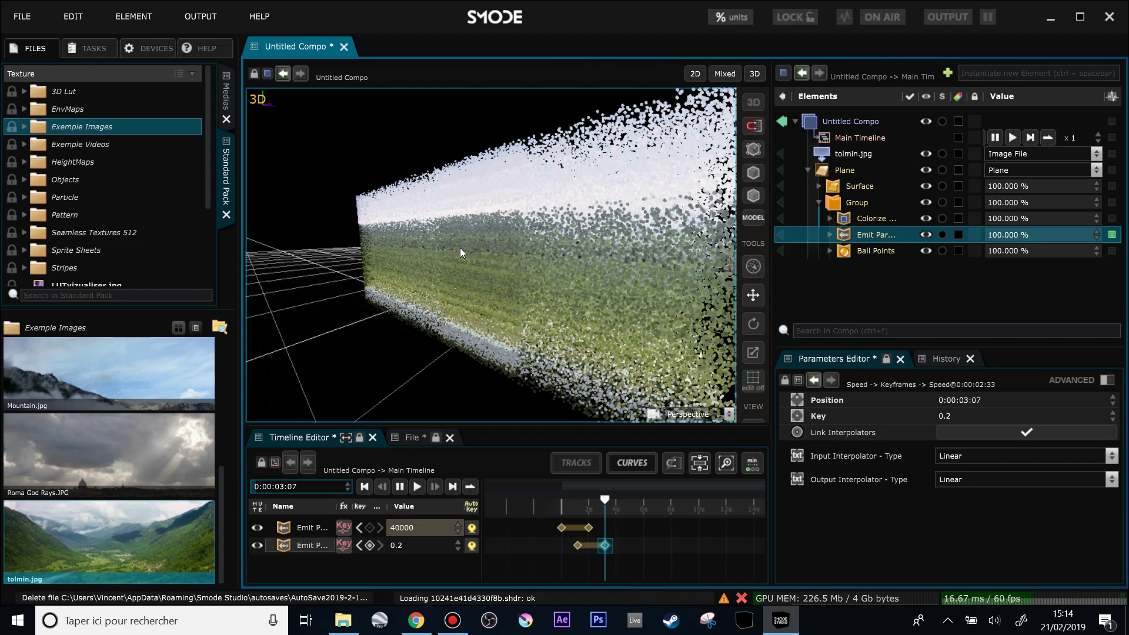
{"action": "left_click_drag", "start_coordinate": [405, 246], "coordinate": [475, 247]}
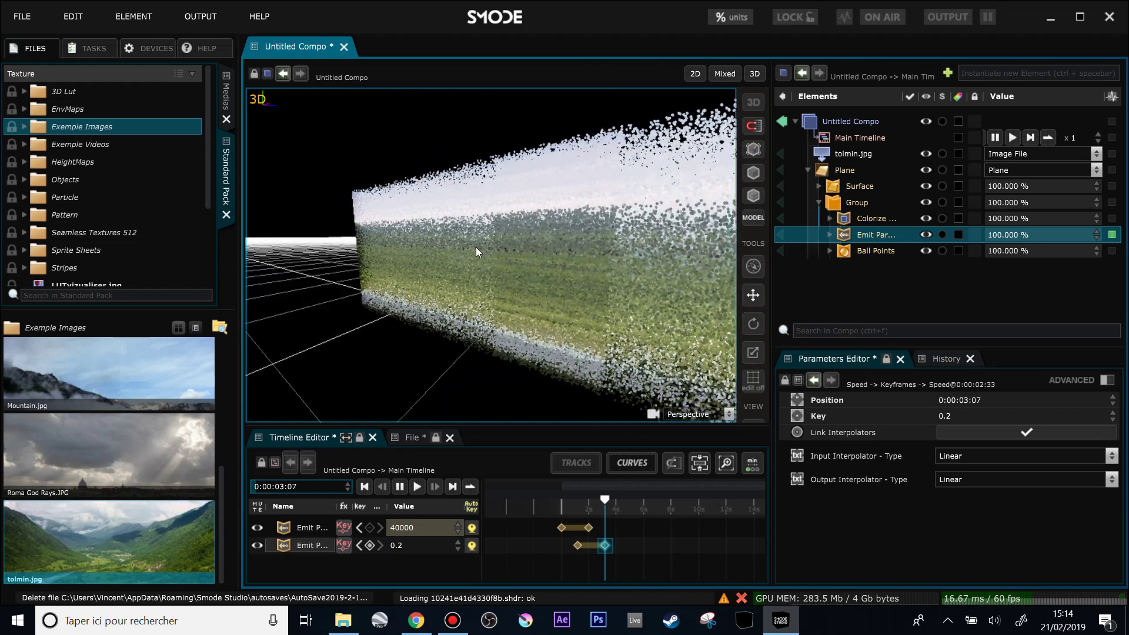
- Add a Position Noise distort modifier to the group and move Emit Particles below it
{"action": "left_click", "coordinate": [817, 204]}
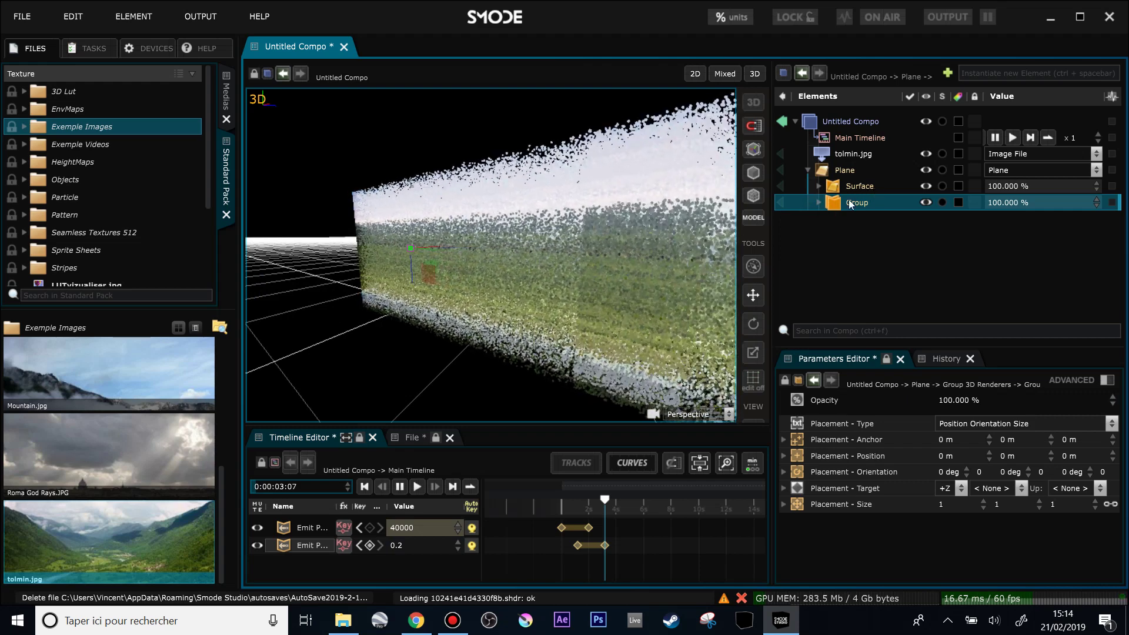
{"action": "left_click", "coordinate": [820, 202]}
{"action": "right_click", "coordinate": [823, 203]}
{"action": "mouse_move", "coordinate": [765, 280]}
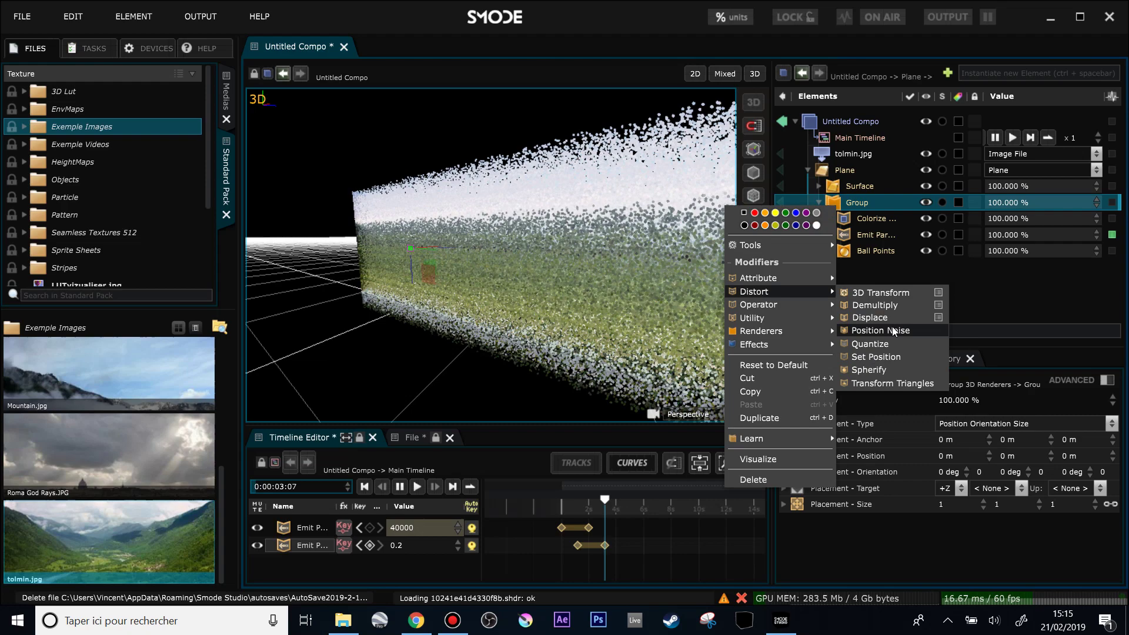
{"action": "left_click", "coordinate": [898, 329]}
{"action": "left_click_drag", "start_coordinate": [852, 235], "coordinate": [857, 263]}
{"action": "scroll", "coordinate": [489, 280], "scroll_direction": "down", "scroll_amount": 5}
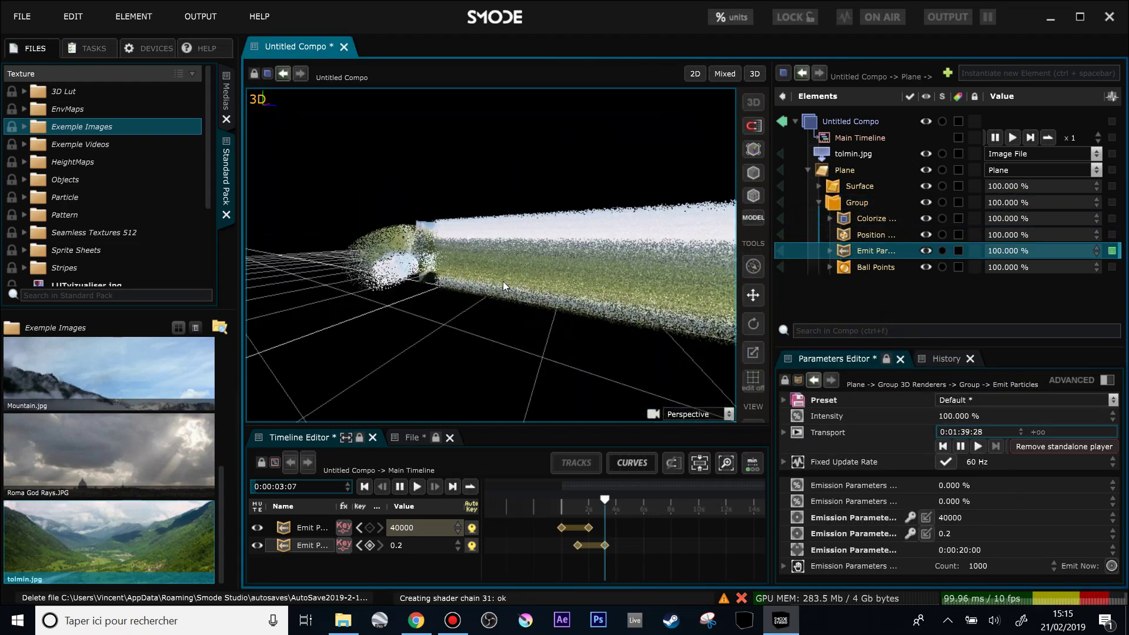
- Move Emit Particles above Position Noise in the group
{"action": "scroll", "coordinate": [504, 281], "scroll_direction": "up", "scroll_amount": 2}
{"action": "left_click_drag", "start_coordinate": [494, 284], "coordinate": [521, 287]}
{"action": "left_click_drag", "start_coordinate": [855, 252], "coordinate": [857, 229]}
{"action": "left_click_drag", "start_coordinate": [547, 274], "coordinate": [531, 291]}
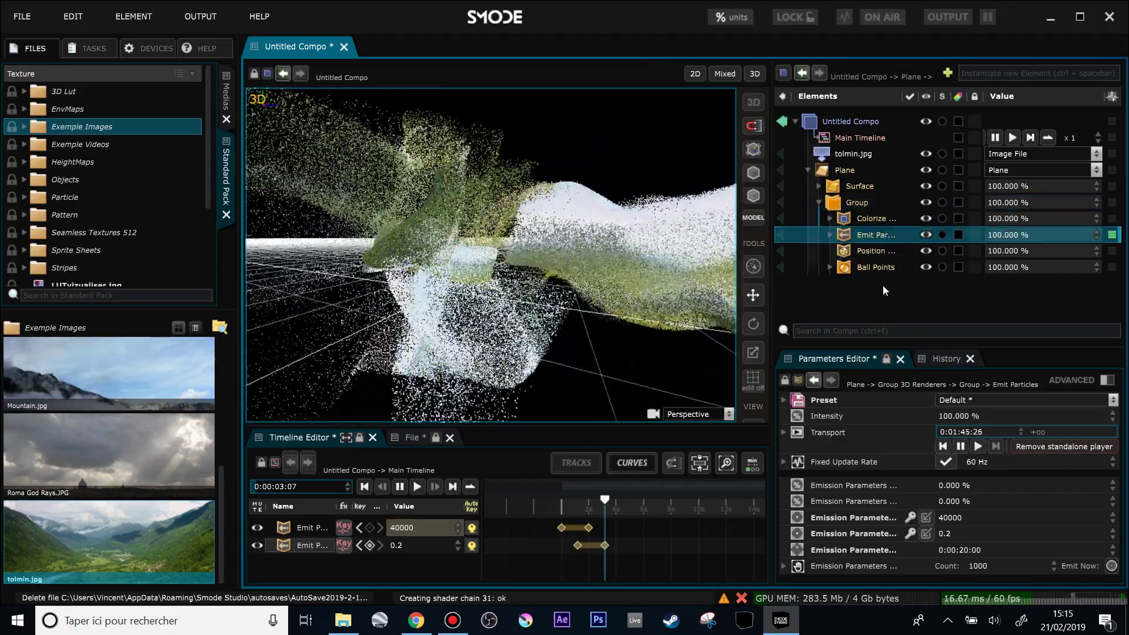
- Set the Position Noise Strength to 0.33 and its Noise Scale to 0.35 on all axes
{"action": "left_click", "coordinate": [875, 250]}
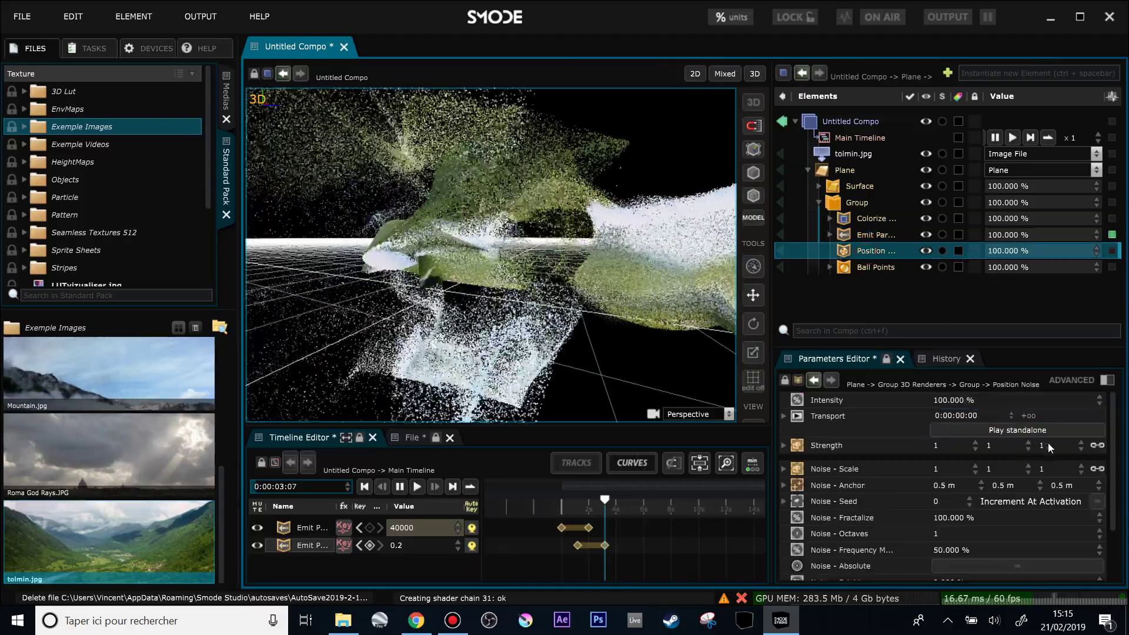
{"action": "left_click_drag", "start_coordinate": [1048, 445], "coordinate": [1048, 504]}
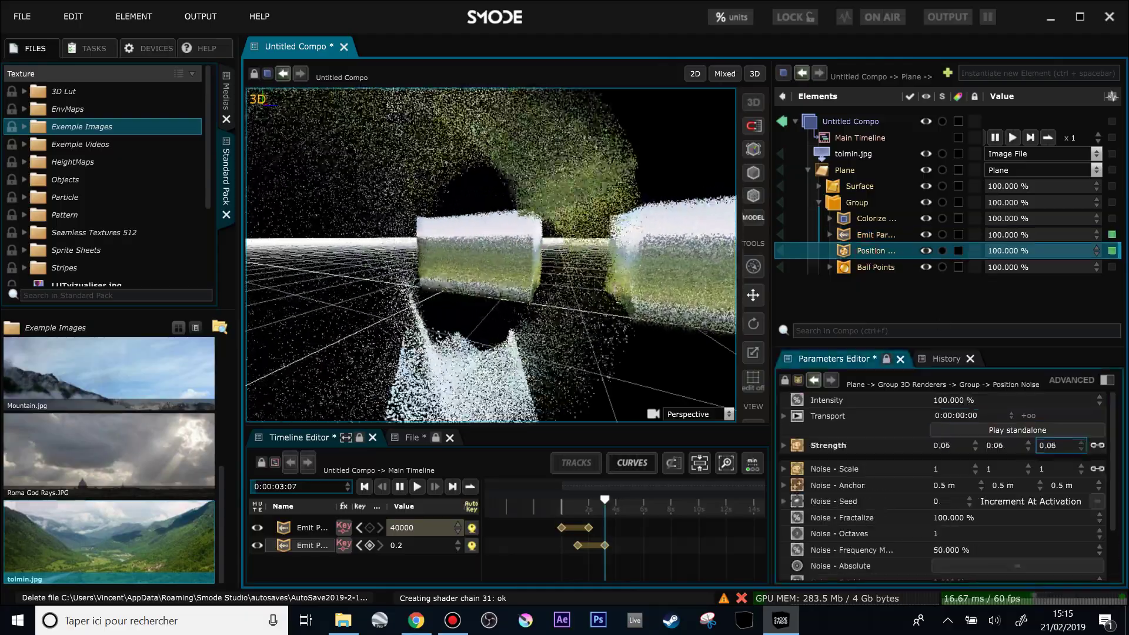
{"action": "type", "text": ".33"}
{"action": "left_click", "coordinate": [1053, 469]}
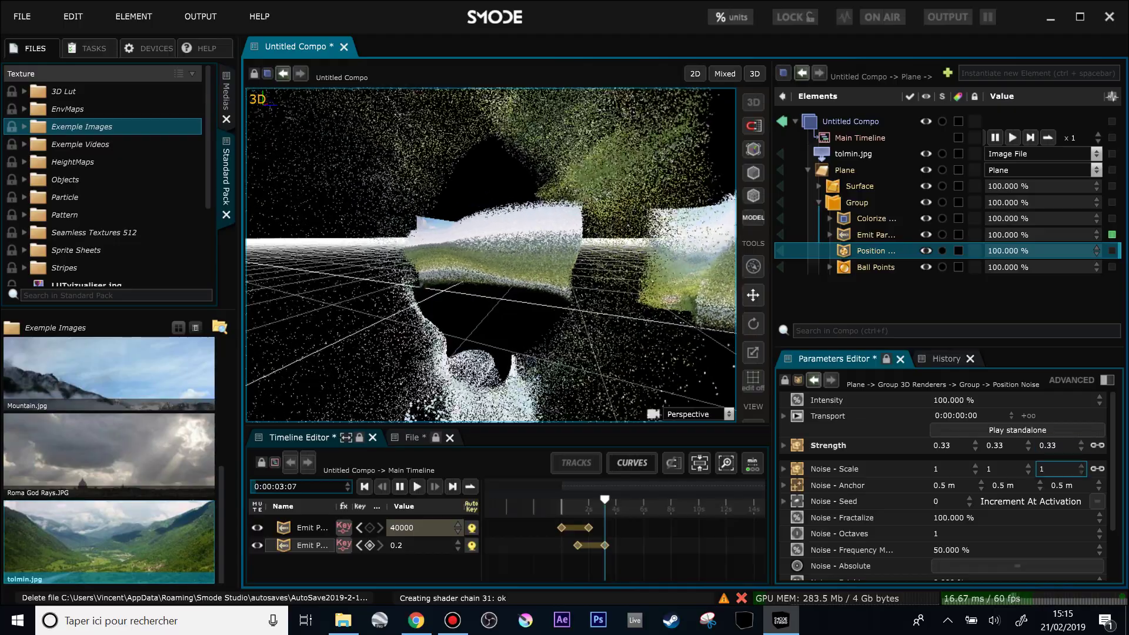
{"action": "type", "text": "0.4"}
{"action": "key", "text": "BackSpace"}
{"action": "type", "text": "35"}
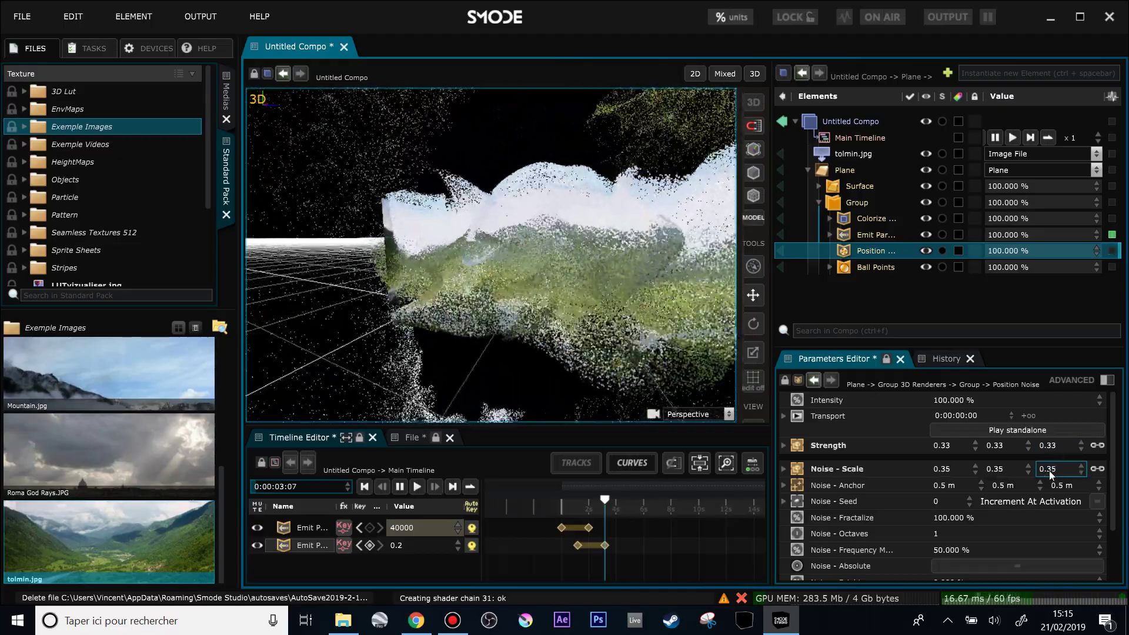
{"action": "key", "text": "Return"}
- Refine Position Noise to a Strength of 0.18 and a Noise Scale of 0.41 on all axes
{"action": "left_click", "coordinate": [1056, 445]}
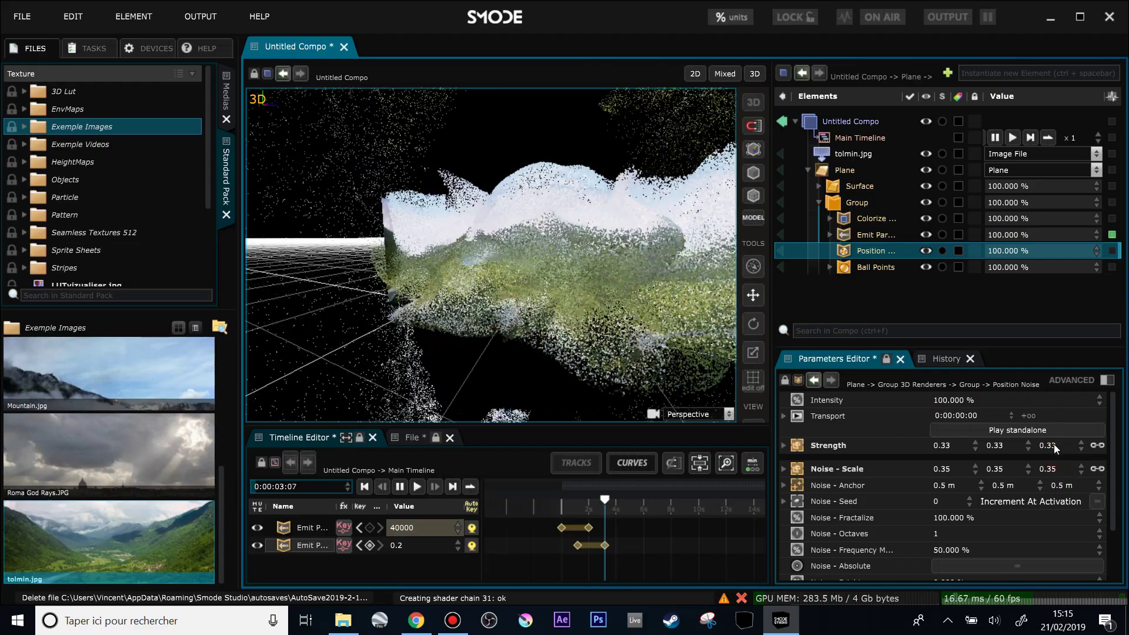
{"action": "type", "text": "0.24"}
{"action": "key", "text": "BackSpace"}
{"action": "key", "text": "BackSpace"}
{"action": "type", "text": "19"}
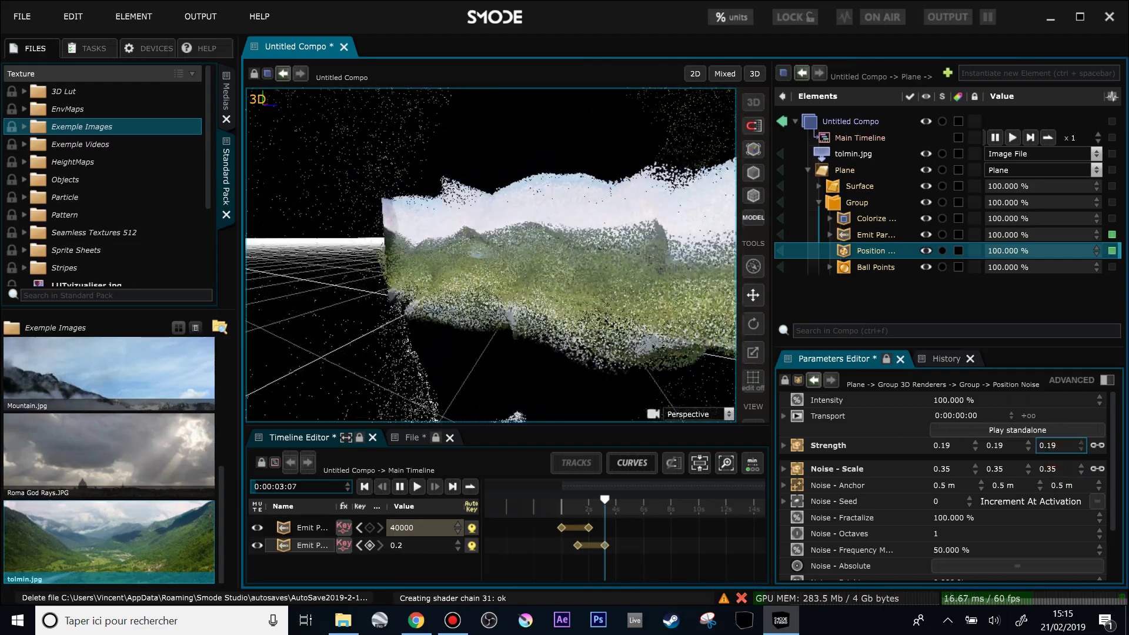
{"action": "left_click", "coordinate": [1059, 469]}
{"action": "type", "text": "0.41"}
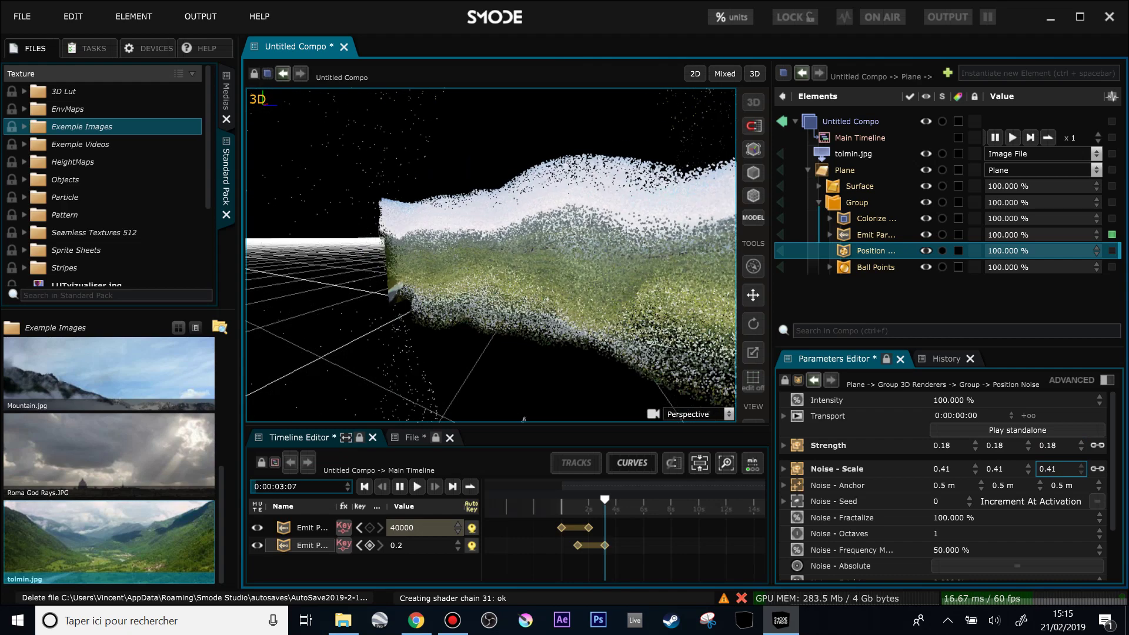
- Add a Function mask to Position Noise and base it on particle Age
{"action": "scroll", "coordinate": [411, 243], "scroll_direction": "up", "scroll_amount": 5}
{"action": "scroll", "coordinate": [359, 243], "scroll_direction": "down", "scroll_amount": 8}
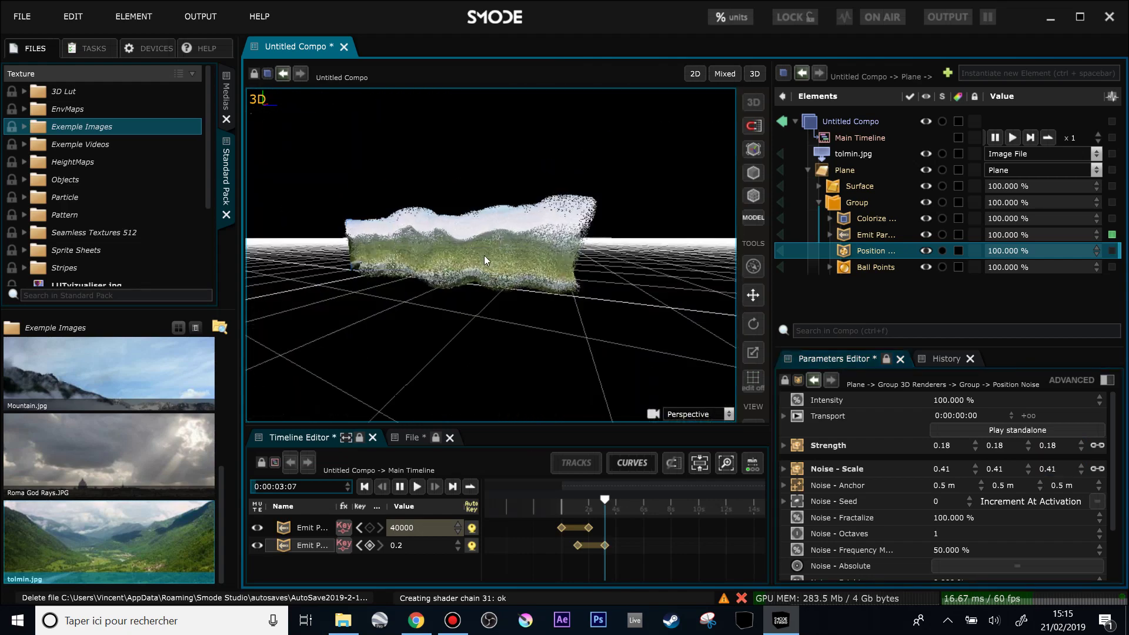
{"action": "mouse_move", "coordinate": [515, 260]}
{"action": "left_mouse_down"}
{"action": "mouse_move", "coordinate": [587, 245]}
{"action": "mouse_move", "coordinate": [519, 261]}
{"action": "left_mouse_up"}
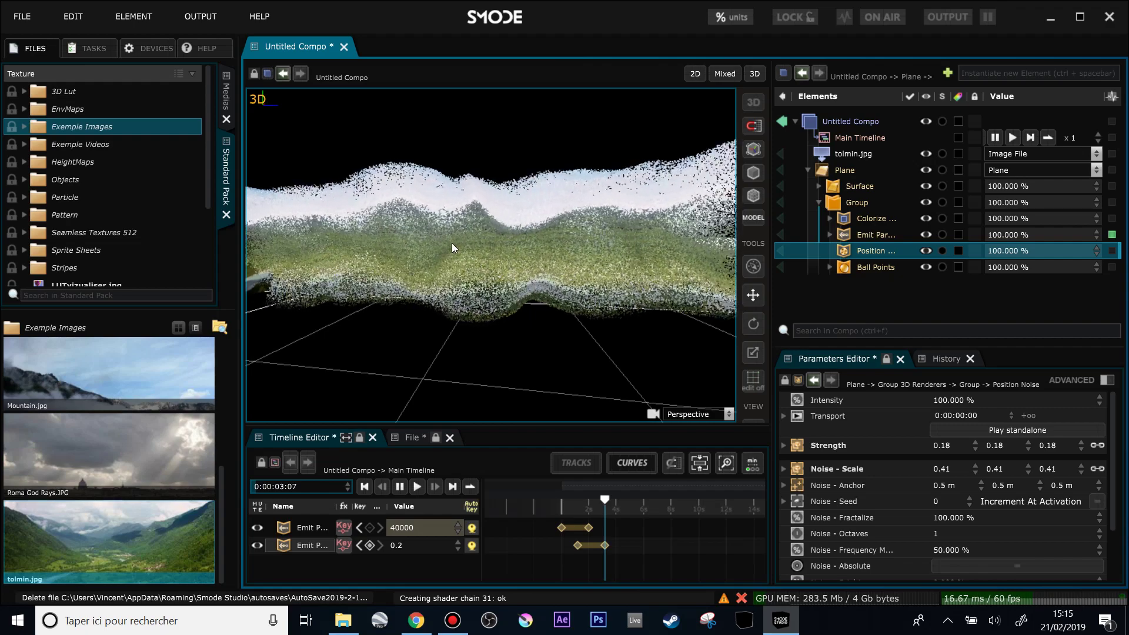
{"action": "left_click_drag", "start_coordinate": [451, 242], "coordinate": [503, 294]}
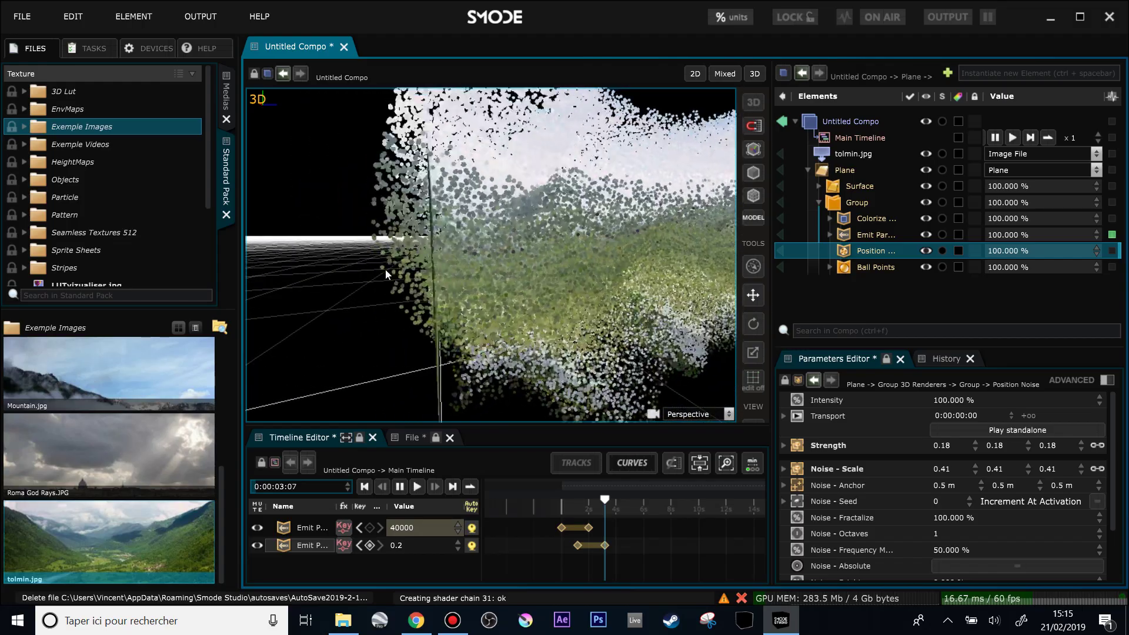
{"action": "mouse_move", "coordinate": [550, 254]}
{"action": "left_mouse_down"}
{"action": "mouse_move", "coordinate": [534, 267]}
{"action": "mouse_move", "coordinate": [582, 262]}
{"action": "mouse_move", "coordinate": [570, 262]}
{"action": "left_mouse_up"}
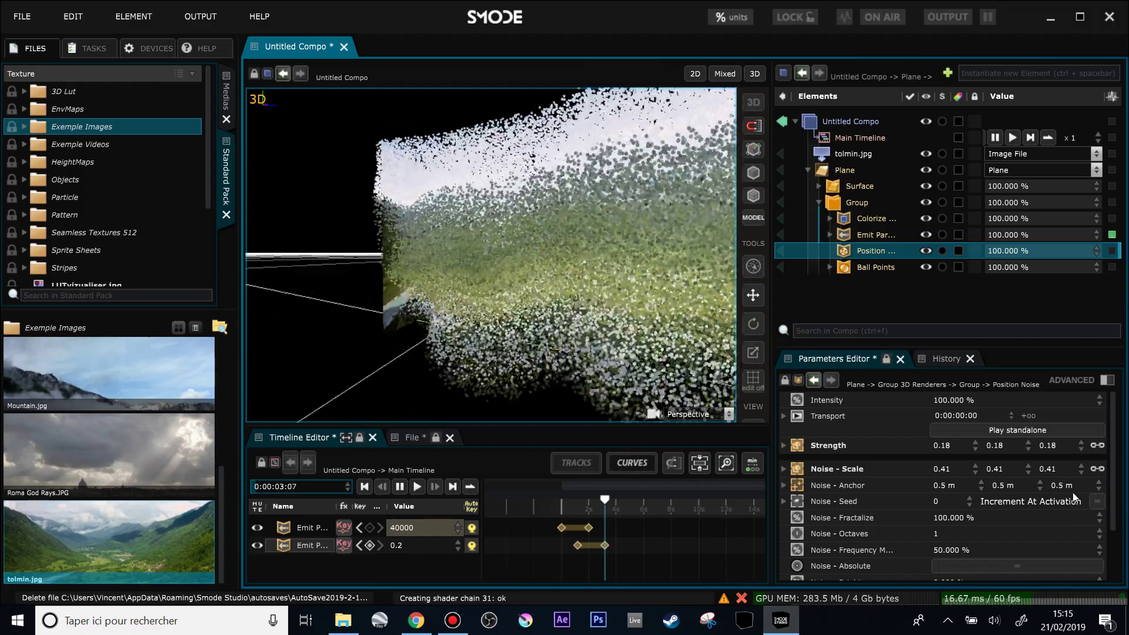
{"action": "right_click", "coordinate": [882, 252]}
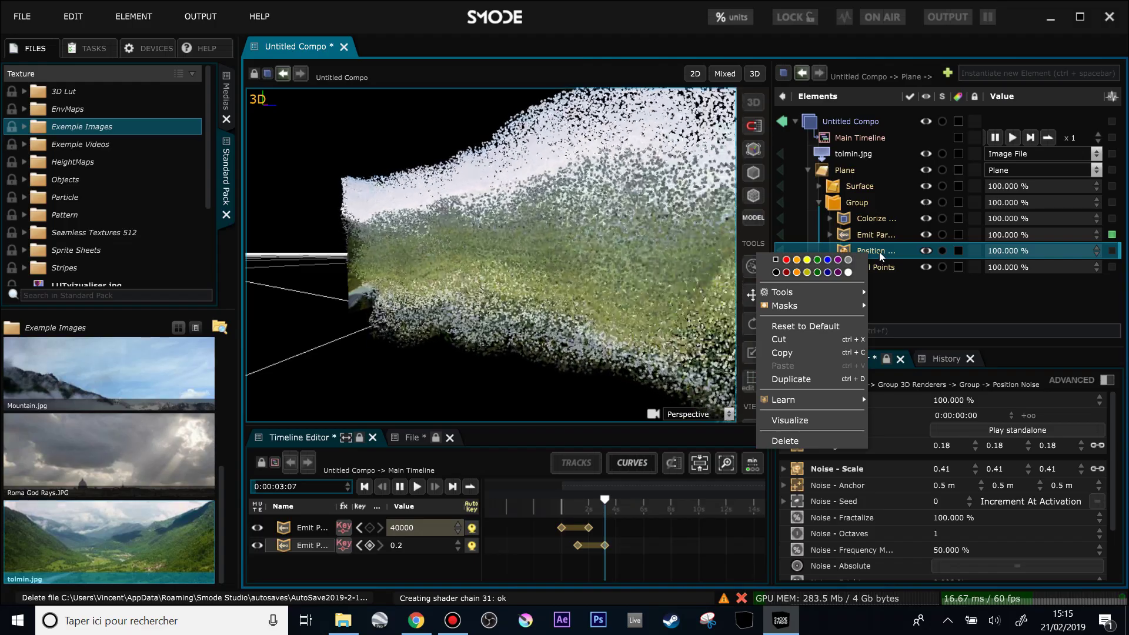
{"action": "mouse_move", "coordinate": [845, 303]}
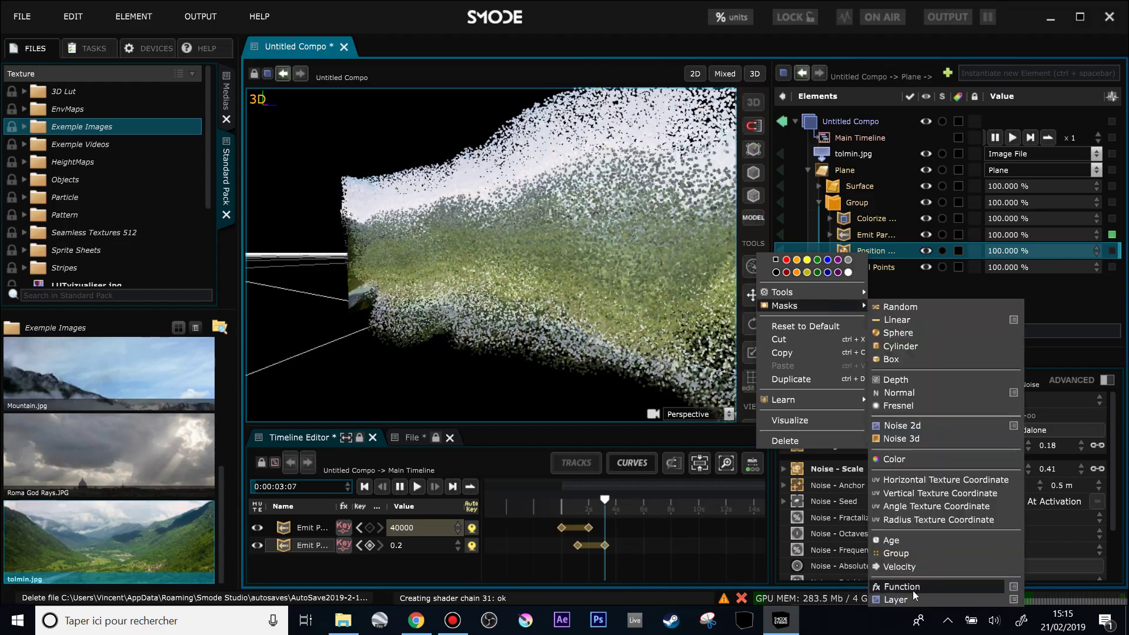
{"action": "left_click", "coordinate": [939, 520]}
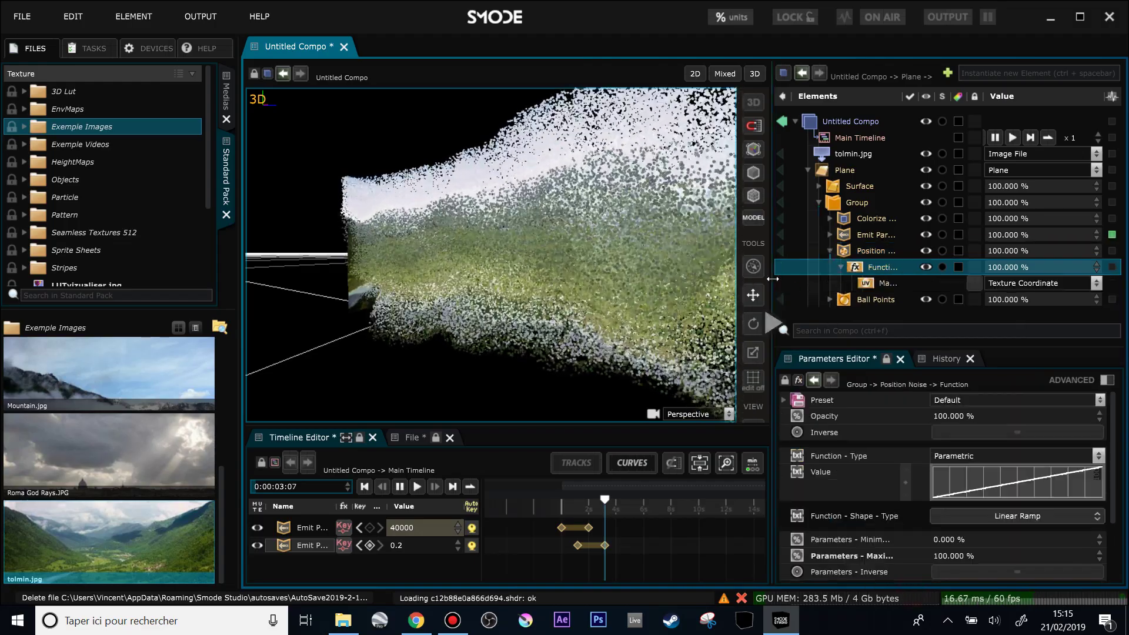
{"action": "left_click_drag", "start_coordinate": [771, 324], "coordinate": [687, 327]}
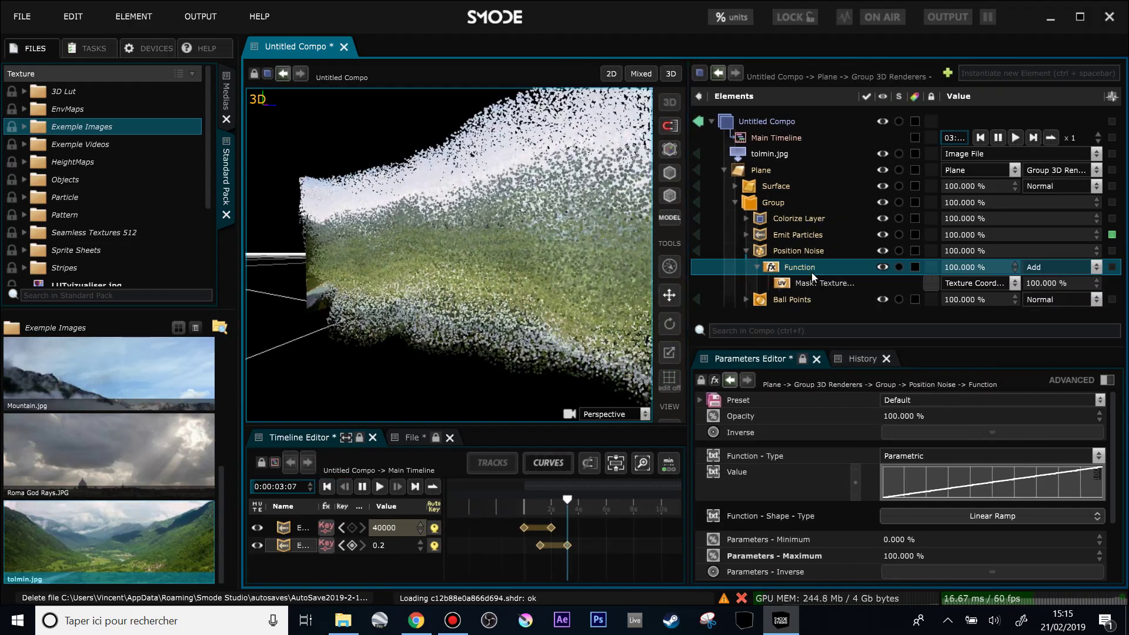
{"action": "left_click", "coordinate": [974, 284]}
{"action": "left_click", "coordinate": [977, 300]}
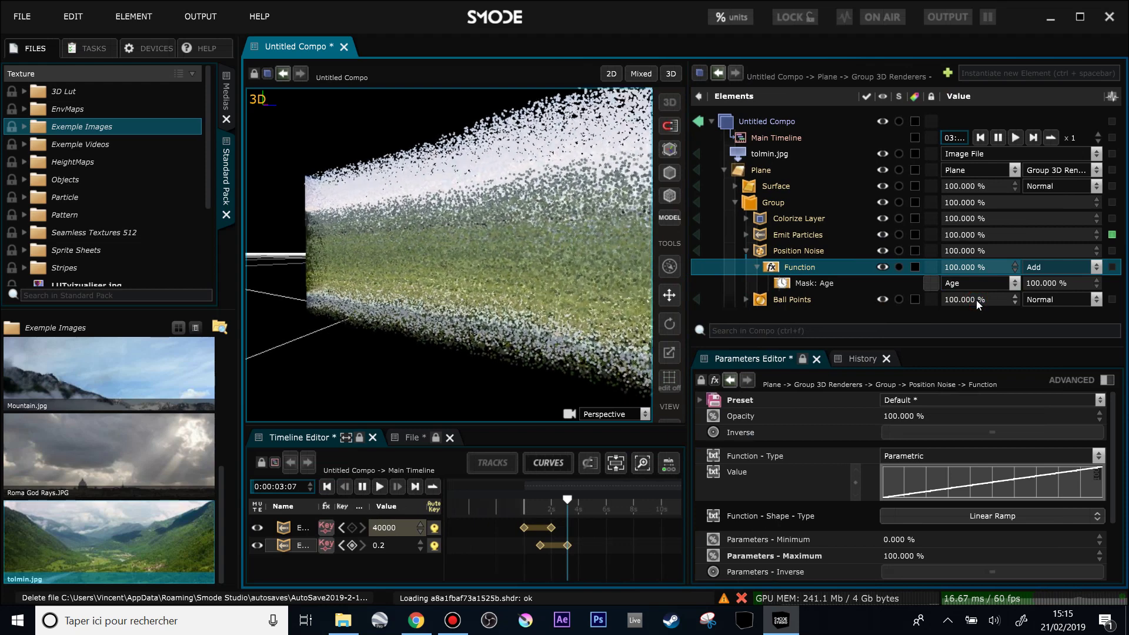
- Give the Position Noise mask function a Custom curve that rises early and then stays at full value, with 16.2 % Smoothing
{"action": "double_click", "coordinate": [797, 267]}
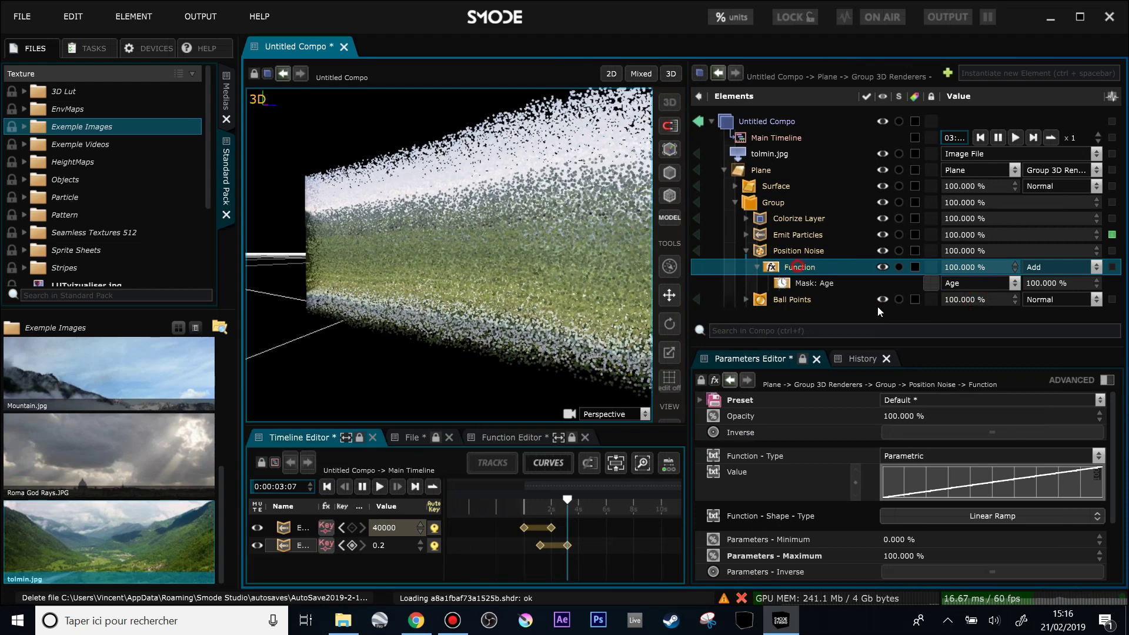
{"action": "left_click", "coordinate": [801, 281]}
{"action": "left_click", "coordinate": [799, 267]}
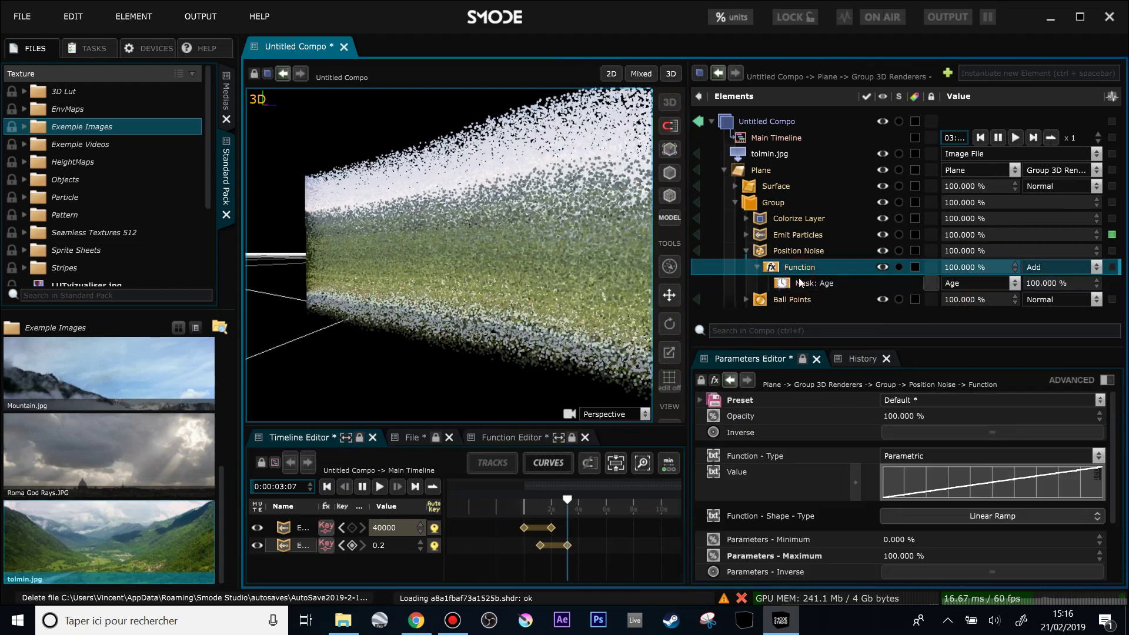
{"action": "left_click", "coordinate": [940, 457]}
{"action": "left_click", "coordinate": [941, 506]}
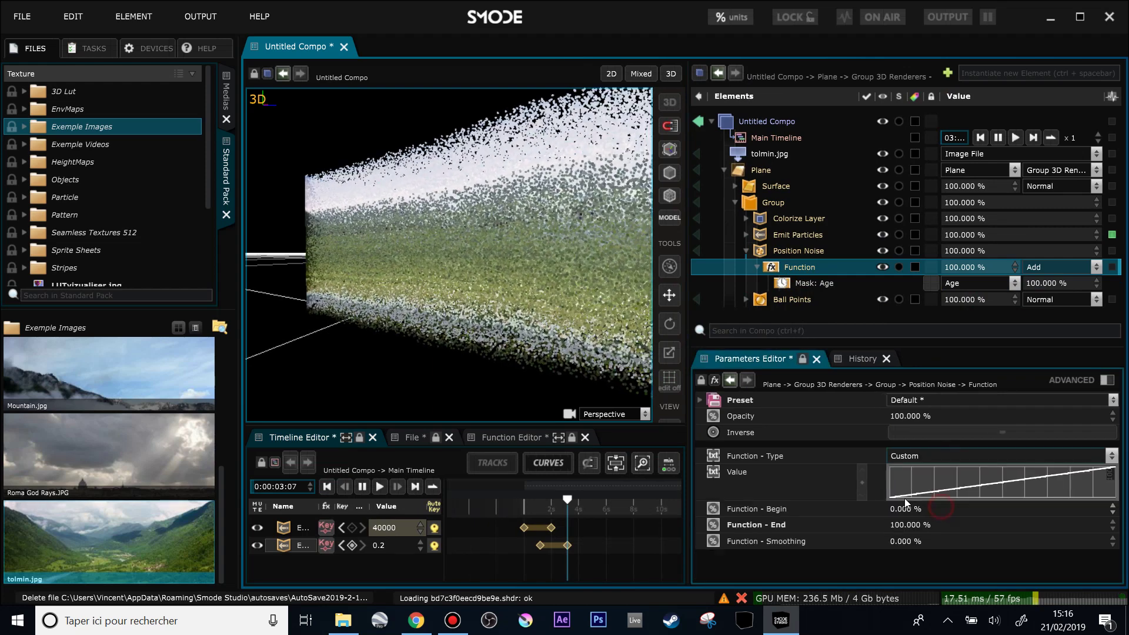
{"action": "mouse_move", "coordinate": [893, 496]}
{"action": "left_mouse_down"}
{"action": "mouse_move", "coordinate": [950, 497]}
{"action": "mouse_move", "coordinate": [1017, 467]}
{"action": "mouse_move", "coordinate": [1114, 467]}
{"action": "left_mouse_up"}
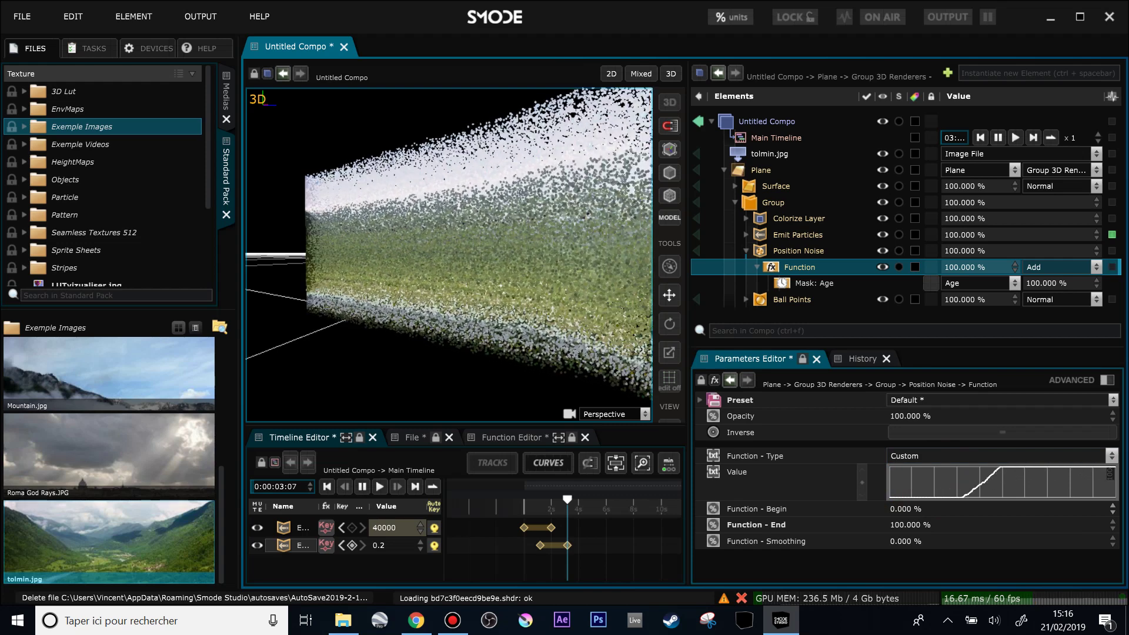
{"action": "scroll", "coordinate": [506, 227], "scroll_direction": "down", "scroll_amount": 3}
{"action": "mouse_move", "coordinate": [997, 467]}
{"action": "left_mouse_down"}
{"action": "mouse_move", "coordinate": [947, 474]}
{"action": "mouse_move", "coordinate": [917, 496]}
{"action": "left_mouse_up"}
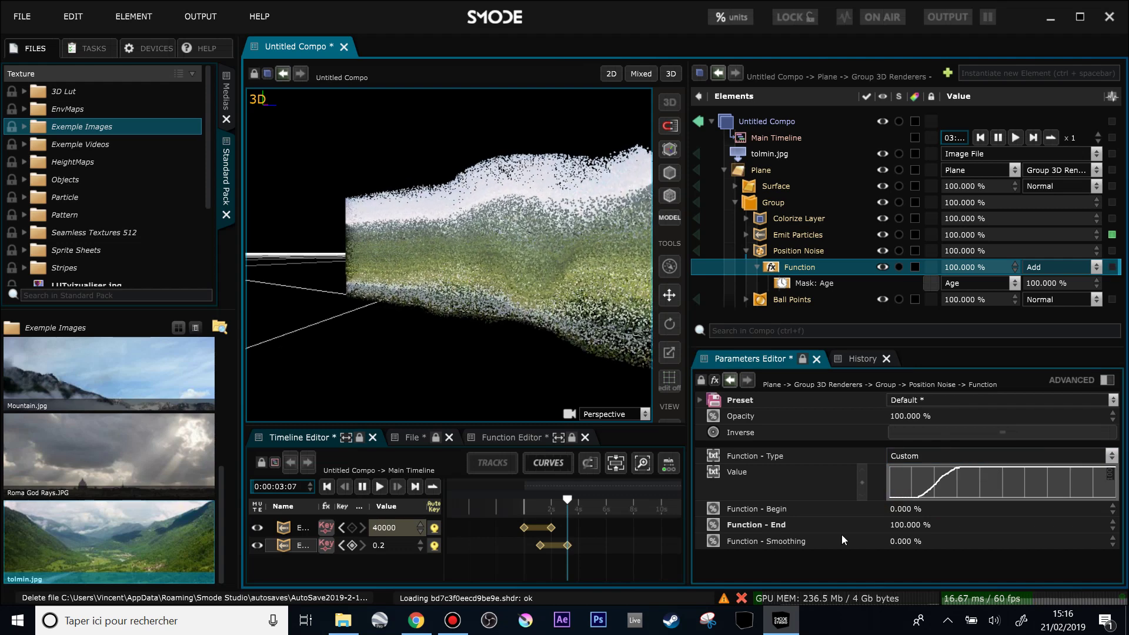
{"action": "left_click_drag", "start_coordinate": [912, 542], "coordinate": [912, 511]}
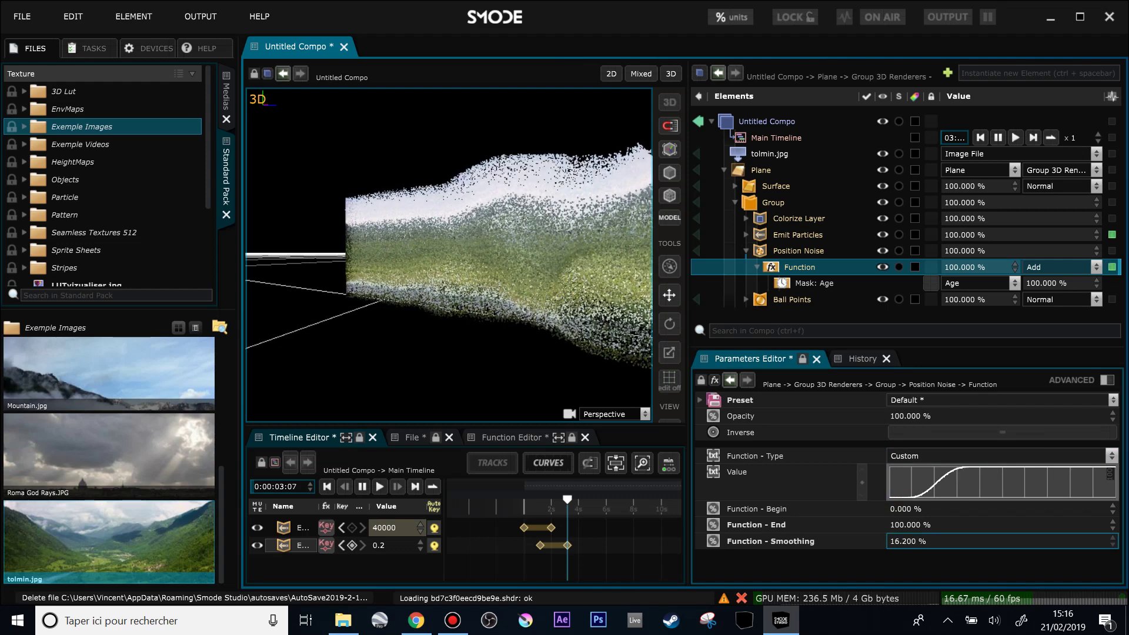
- Examine the age-masked noise along the particle stream from several distances and angles
{"action": "left_click_drag", "start_coordinate": [408, 206], "coordinate": [430, 234]}
{"action": "scroll", "coordinate": [431, 234], "scroll_direction": "down", "scroll_amount": 2}
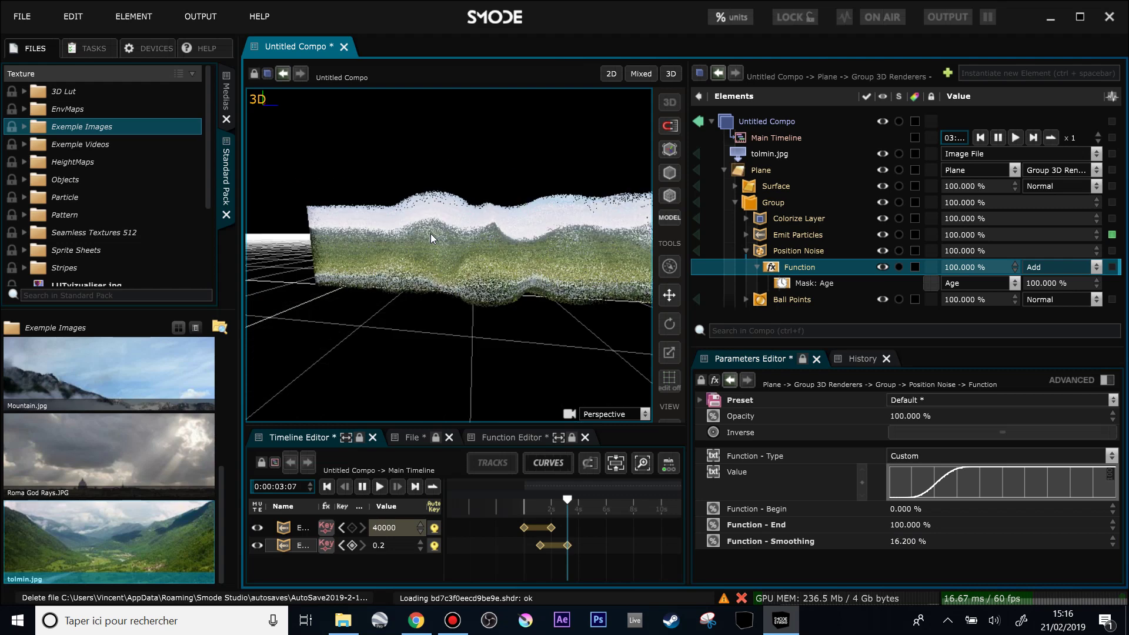
{"action": "scroll", "coordinate": [499, 251], "scroll_direction": "down", "scroll_amount": 2}
{"action": "left_click_drag", "start_coordinate": [499, 251], "coordinate": [438, 245]}
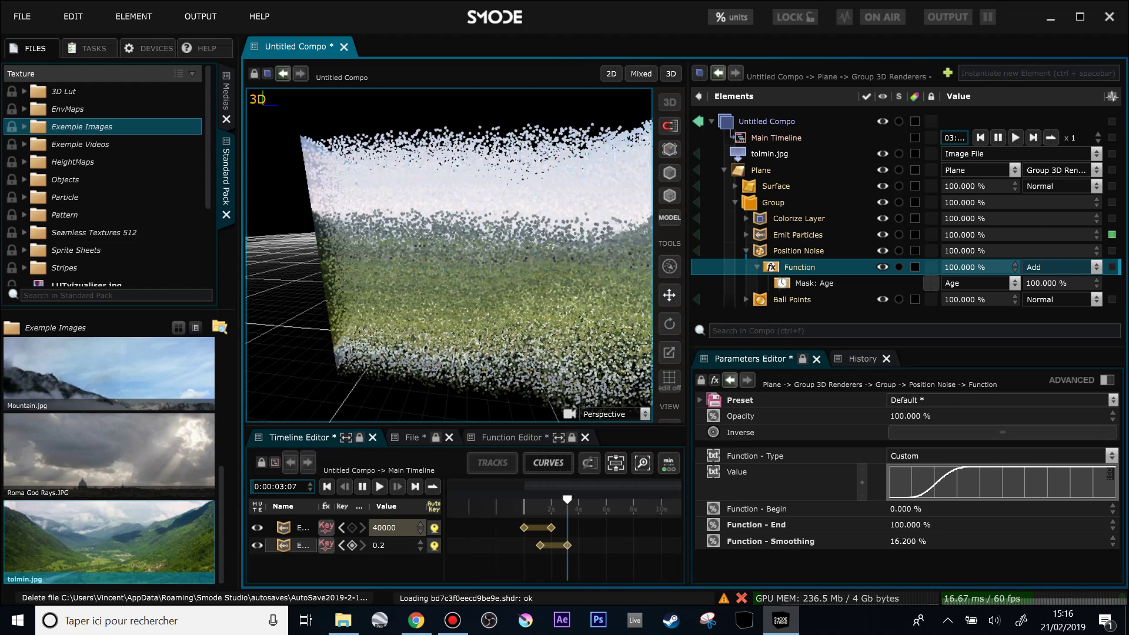
{"action": "scroll", "coordinate": [548, 260], "scroll_direction": "down", "scroll_amount": 4}
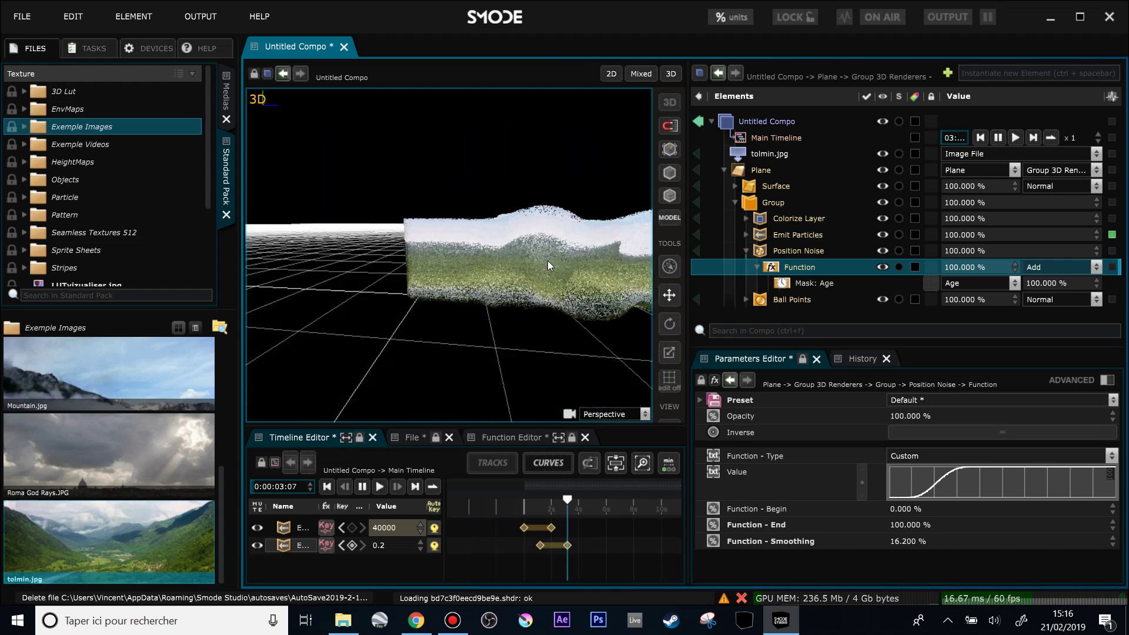
{"action": "left_click_drag", "start_coordinate": [572, 261], "coordinate": [487, 252]}
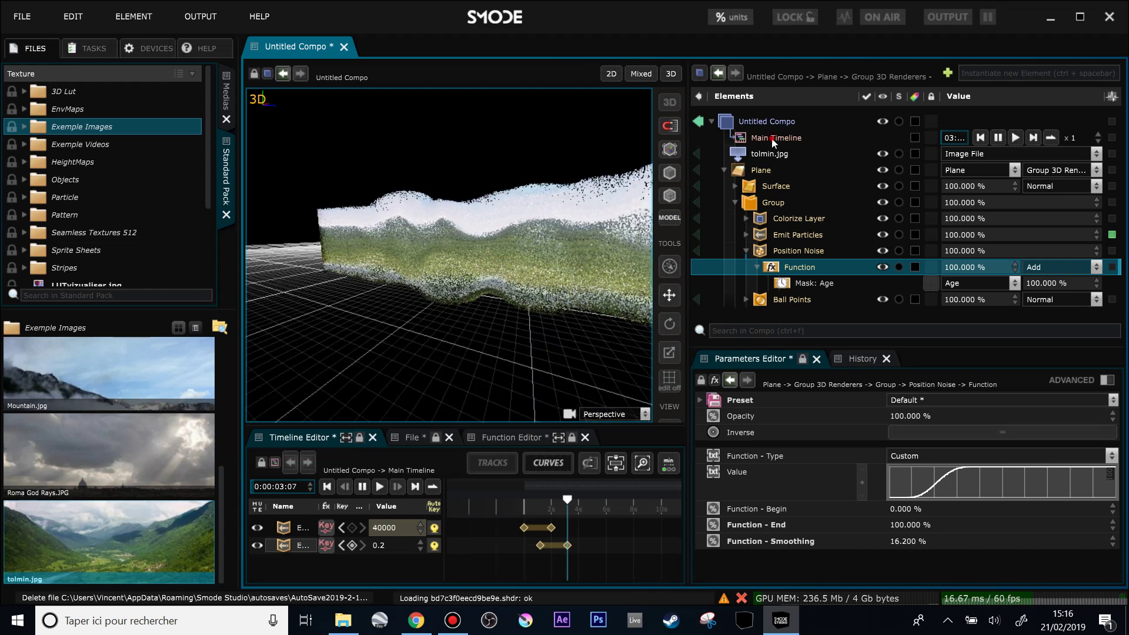
- Return the main timeline to 0:00:00:00, add the Activation of Emit Particles to it and keyframe it as active there
{"action": "left_click", "coordinate": [980, 138]}
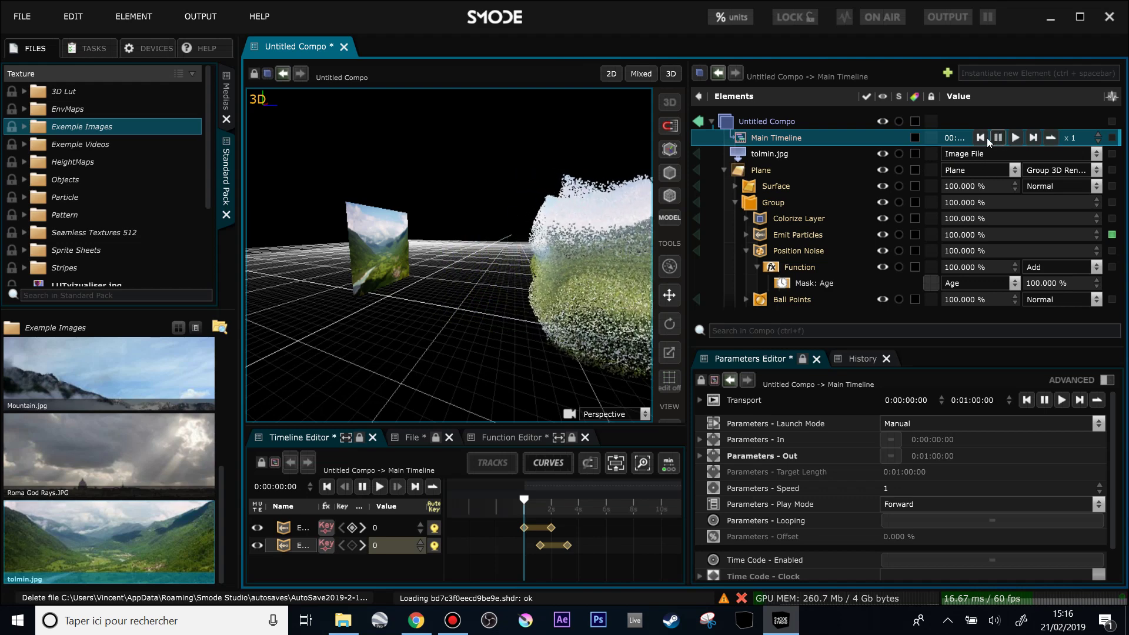
{"action": "left_click_drag", "start_coordinate": [541, 231], "coordinate": [461, 238]}
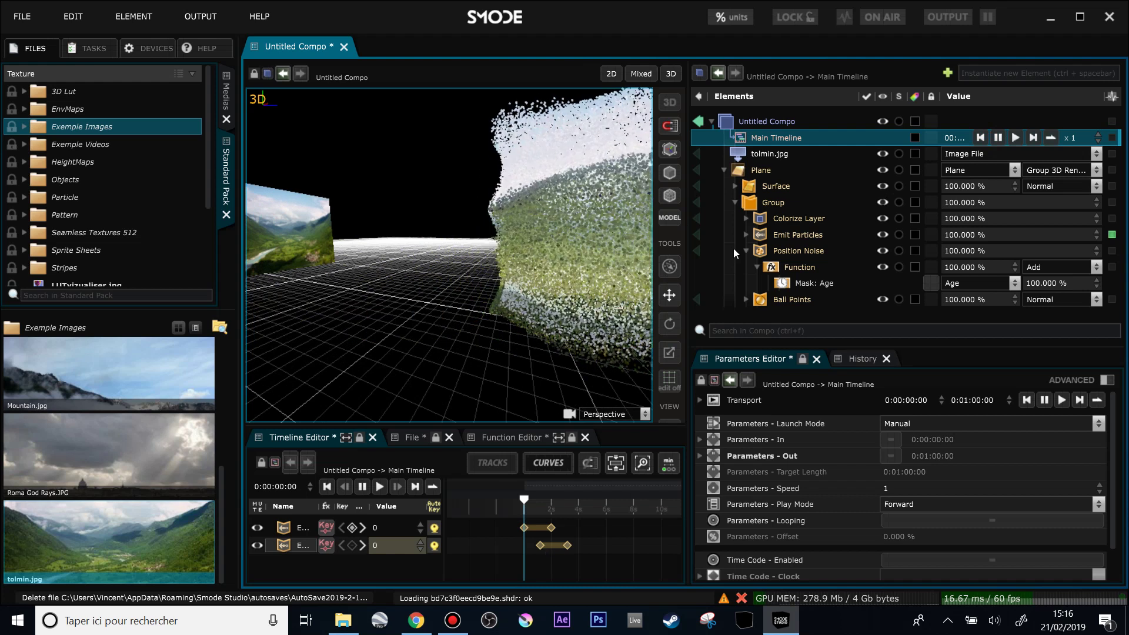
{"action": "left_click", "coordinate": [770, 237]}
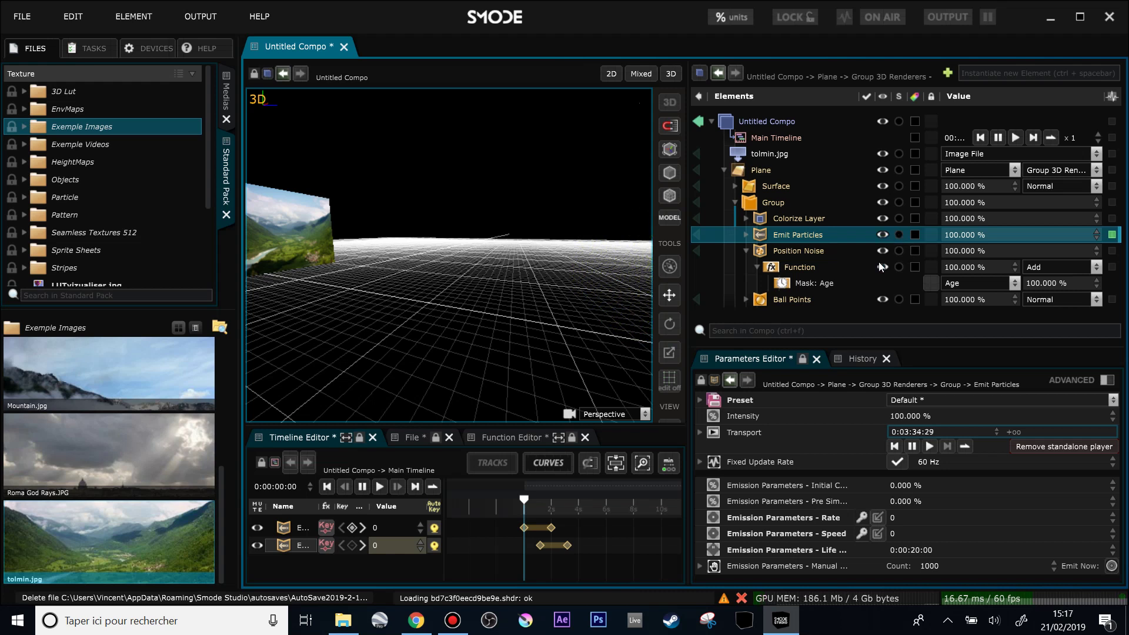
{"action": "left_click", "coordinate": [1106, 379]}
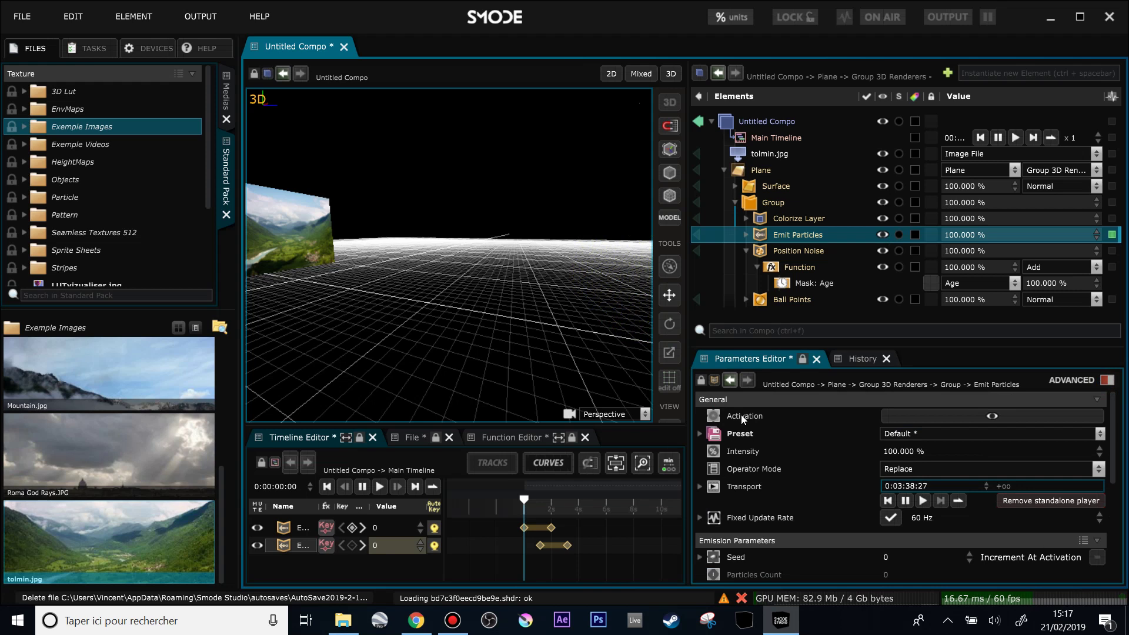
{"action": "left_click_drag", "start_coordinate": [743, 419], "coordinate": [566, 504]}
{"action": "left_click", "coordinate": [351, 528]}
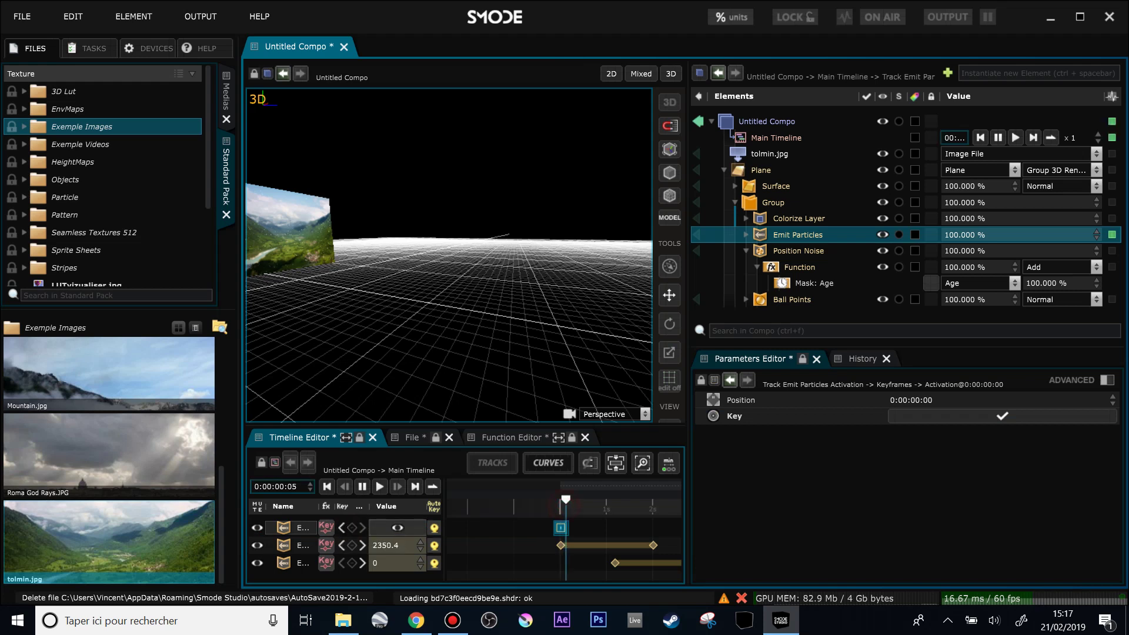
- Add a second Activation keyframe for Emit Particles just after the timeline start and switch its key off
{"action": "scroll", "coordinate": [566, 549], "scroll_direction": "up", "scroll_amount": 3}
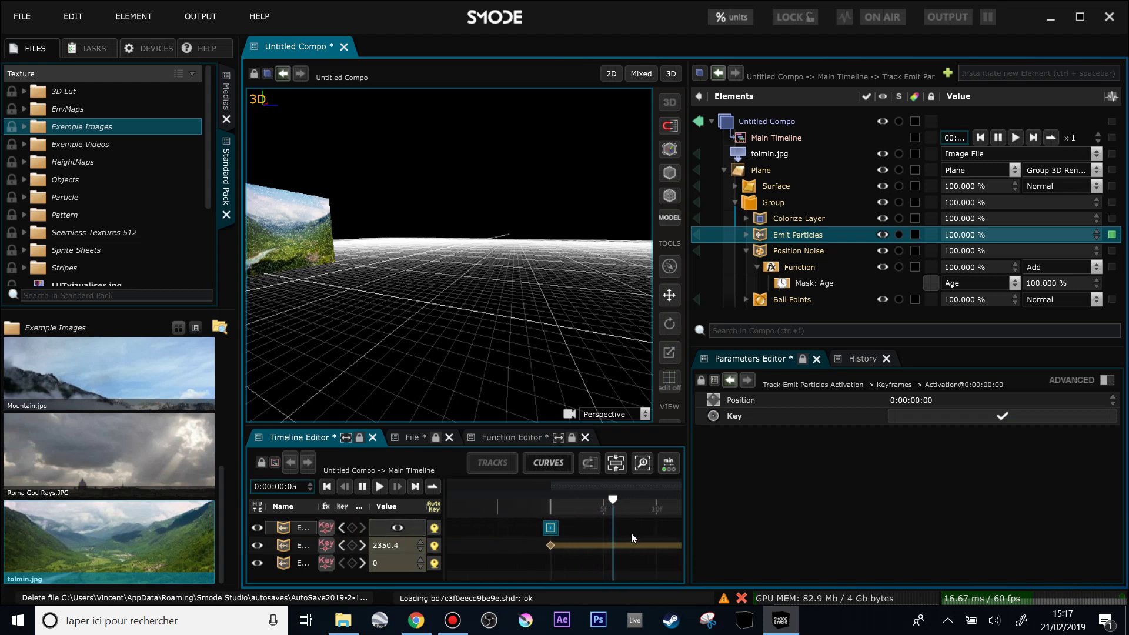
{"action": "left_click", "coordinate": [352, 530]}
{"action": "left_click_drag", "start_coordinate": [559, 500], "coordinate": [572, 499]}
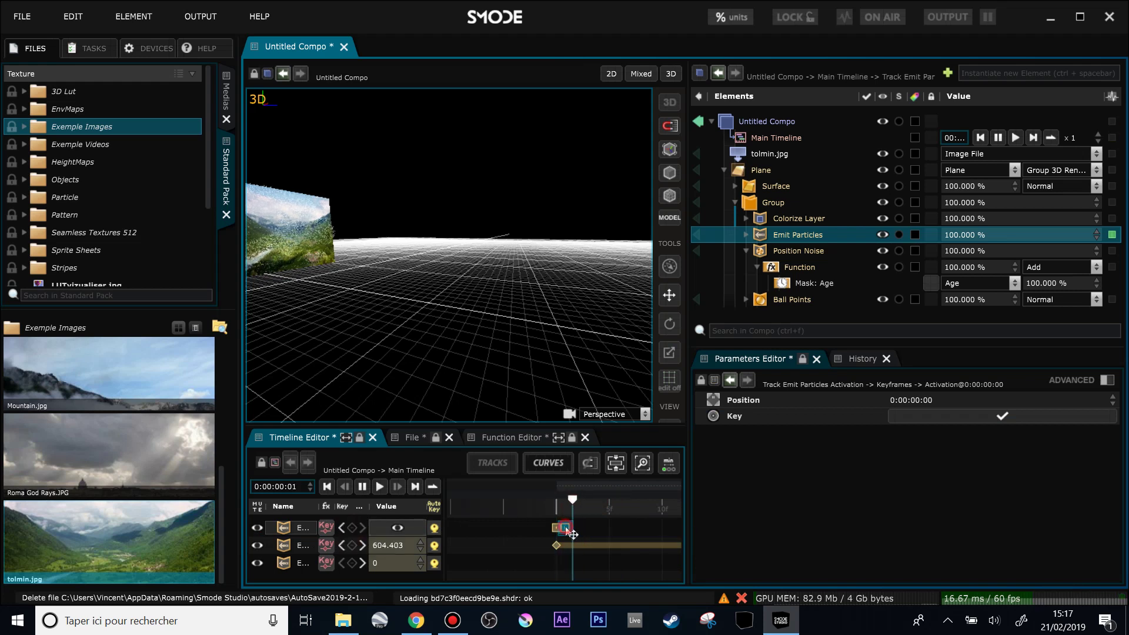
{"action": "left_click", "coordinate": [1044, 417]}
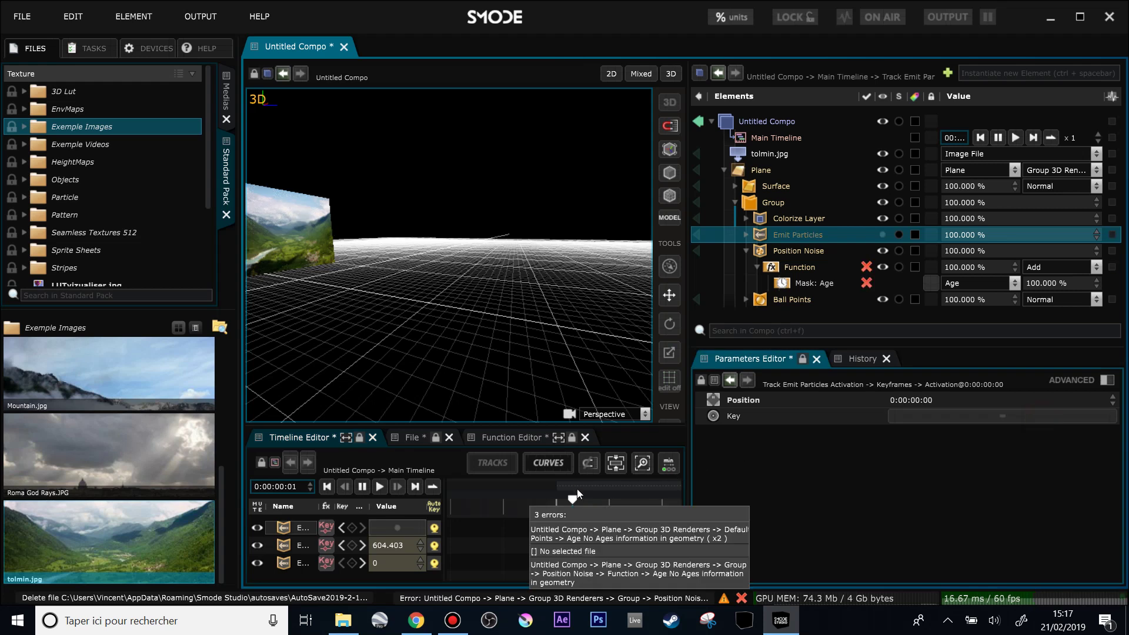
- Place the switched-on Activation keyframe of Emit Particles at 0:00:00:01 and move its first Rate keyframe to that same frame
{"action": "left_click_drag", "start_coordinate": [571, 500], "coordinate": [556, 502]}
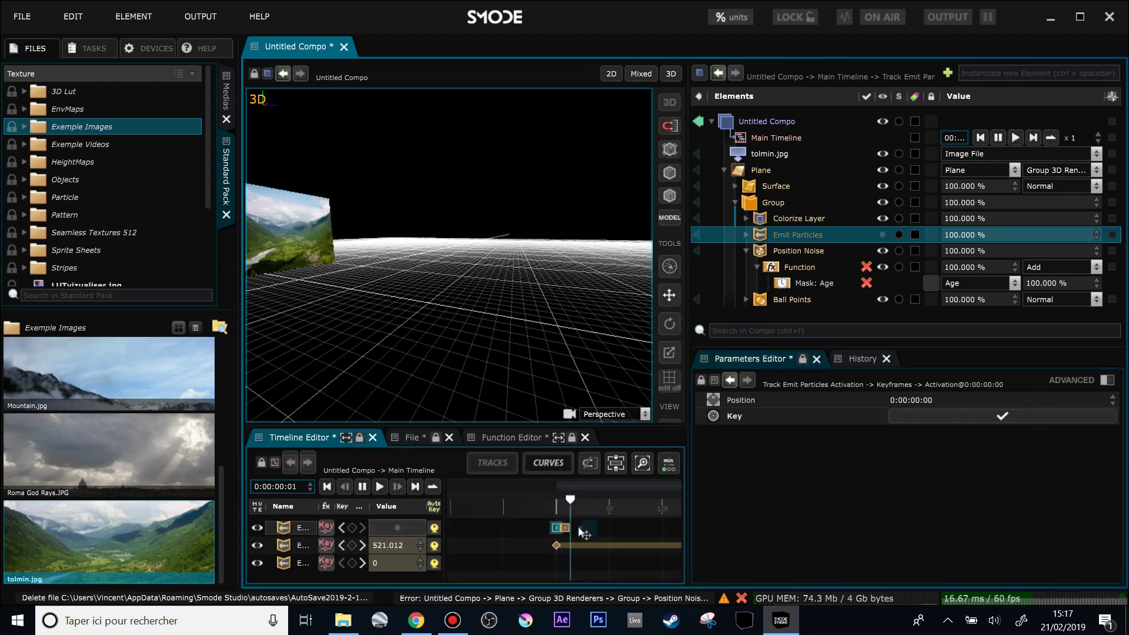
{"action": "left_click_drag", "start_coordinate": [566, 527], "coordinate": [587, 525]}
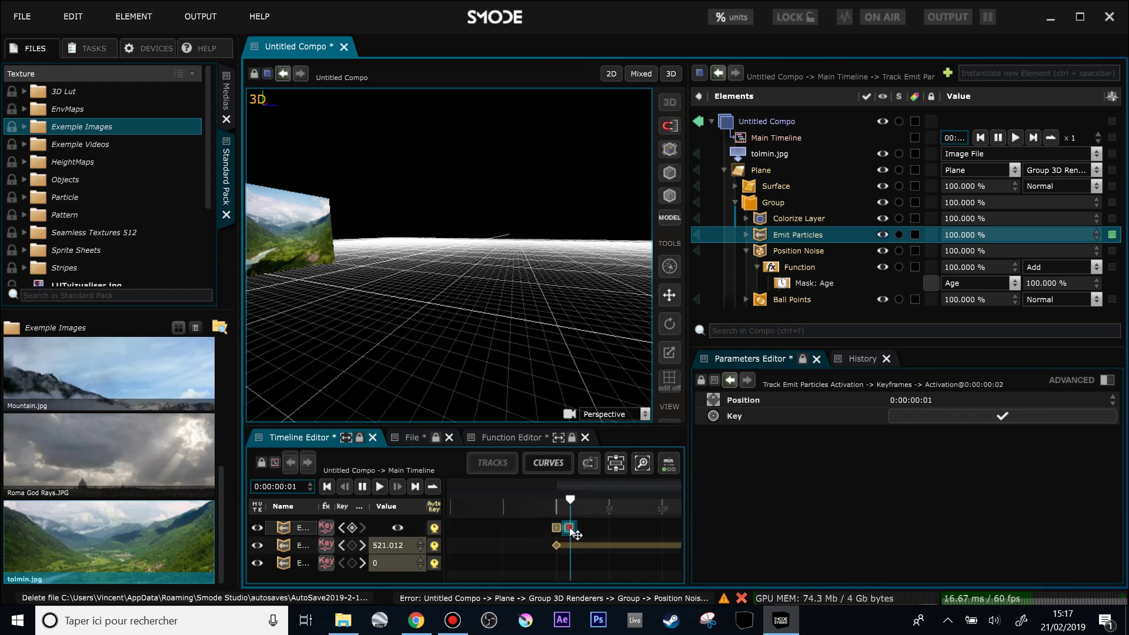
{"action": "left_click", "coordinate": [556, 547]}
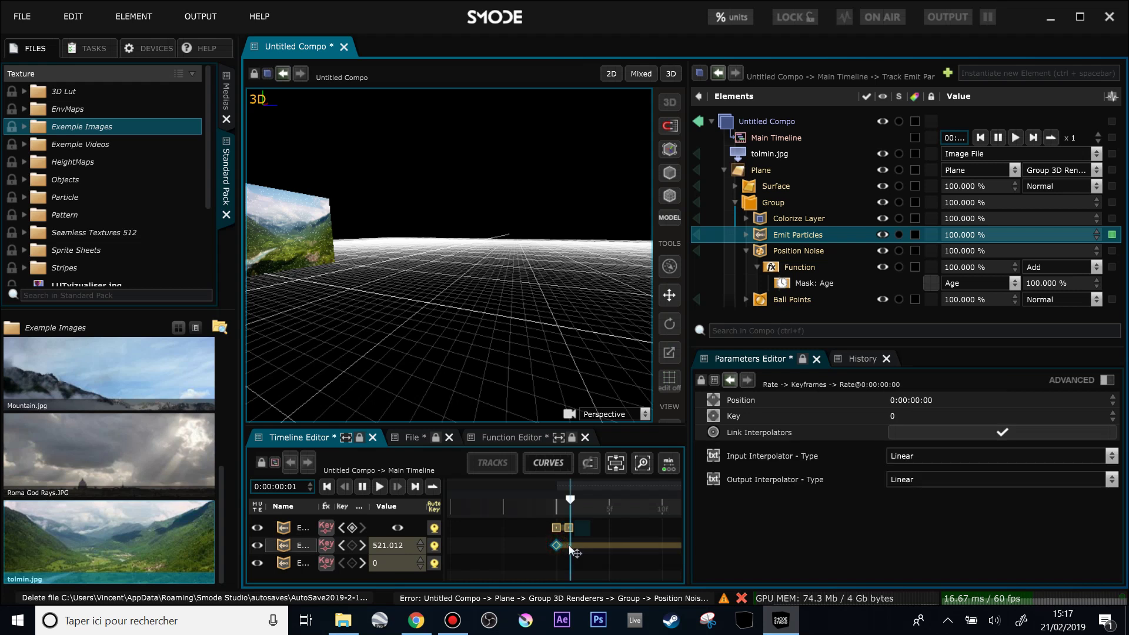
{"action": "left_click_drag", "start_coordinate": [570, 501], "coordinate": [556, 501]}
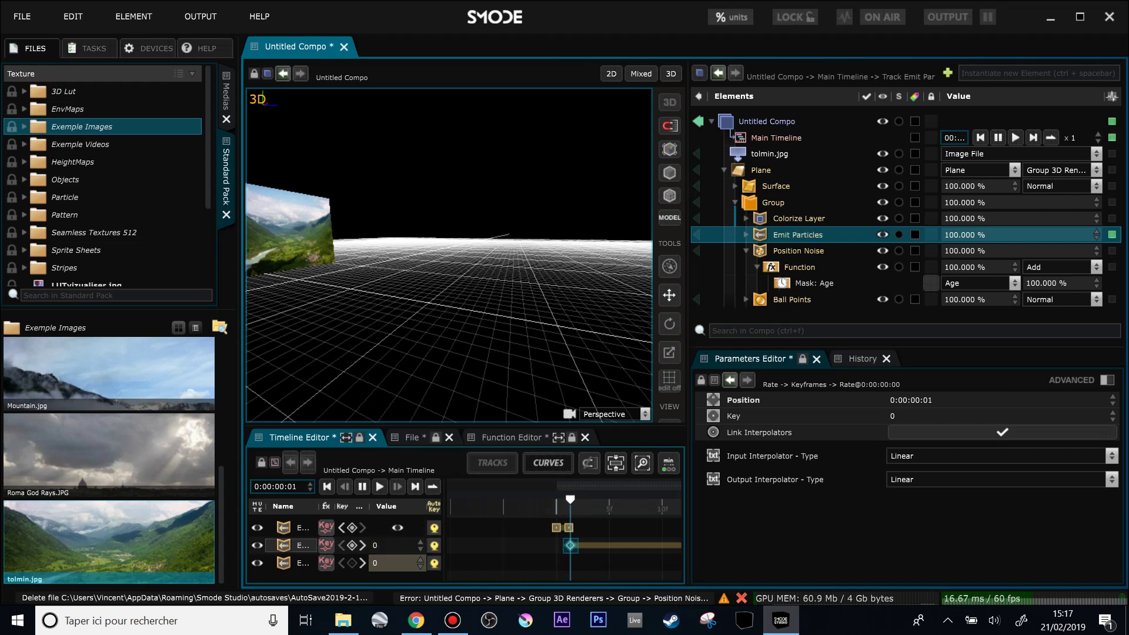
{"action": "left_click_drag", "start_coordinate": [570, 500], "coordinate": [556, 500]}
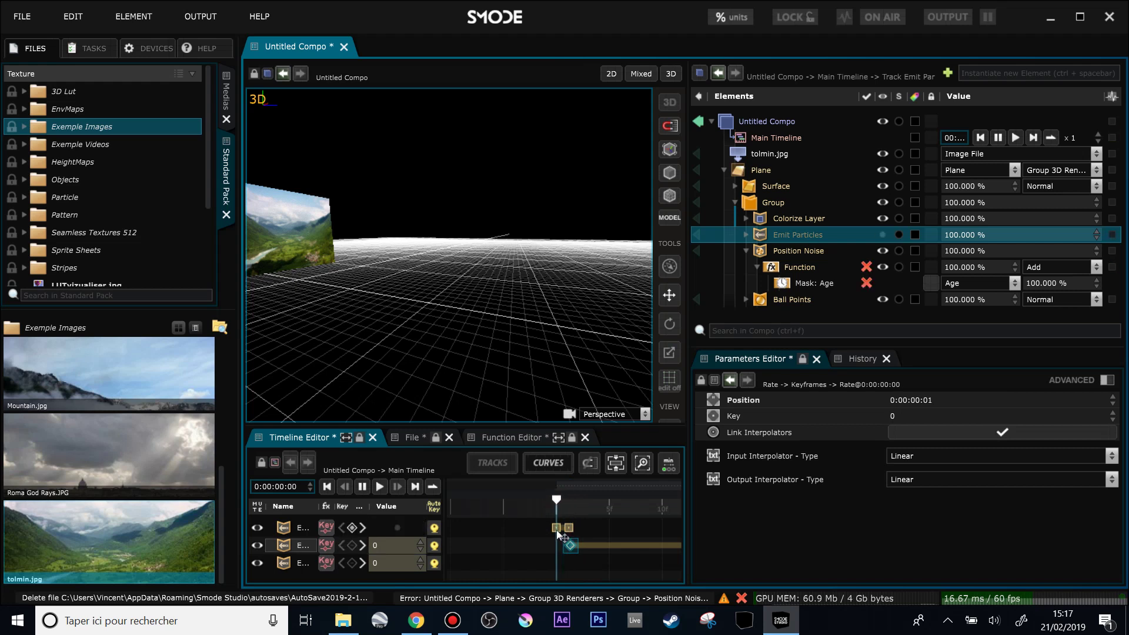
{"action": "left_click", "coordinate": [557, 529]}
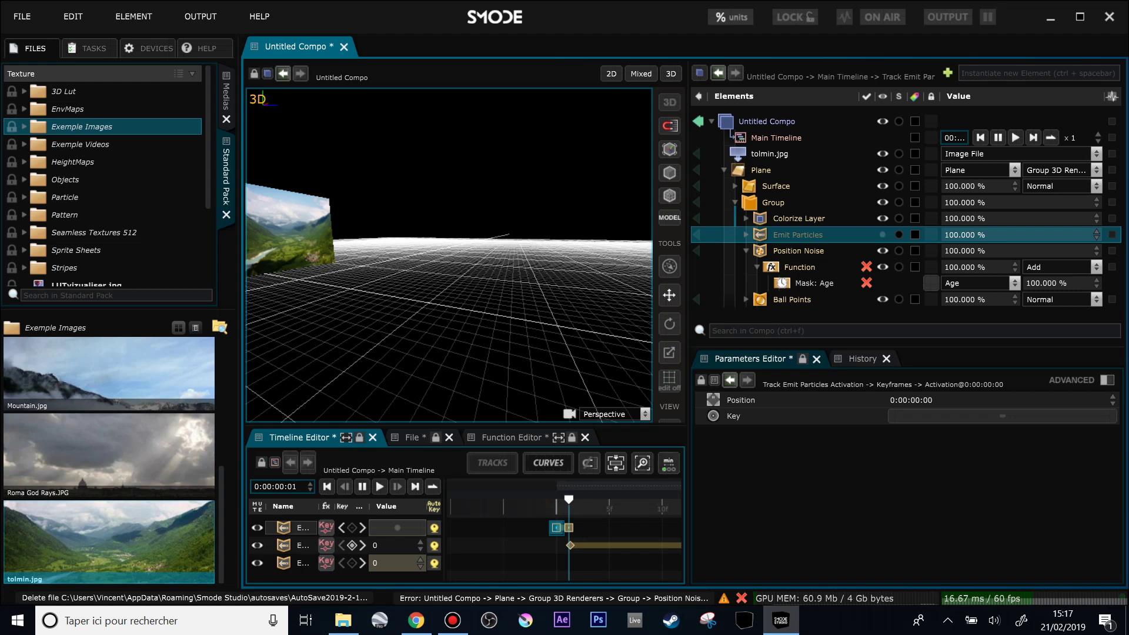
- Examine the start of the emission with the retimed keyframes, then return the main timeline to 0:00:00:00
{"action": "scroll", "coordinate": [531, 262], "scroll_direction": "down", "scroll_amount": 3}
{"action": "scroll", "coordinate": [531, 342], "scroll_direction": "up", "scroll_amount": 2}
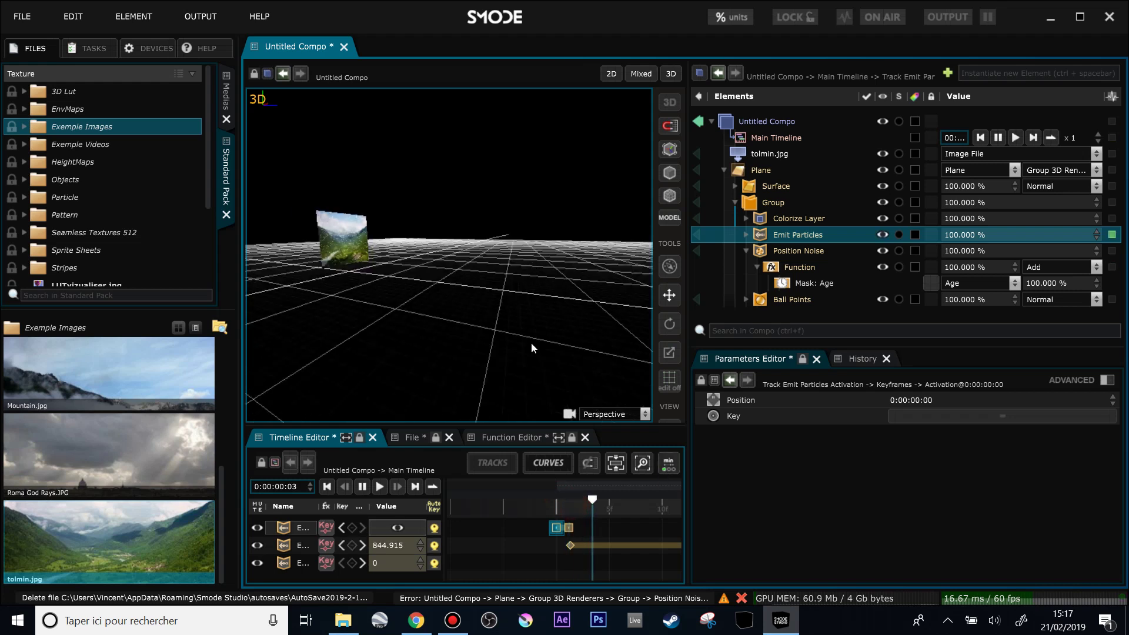
{"action": "left_click_drag", "start_coordinate": [647, 533], "coordinate": [549, 532]}
{"action": "scroll", "coordinate": [549, 533], "scroll_direction": "down", "scroll_amount": 2}
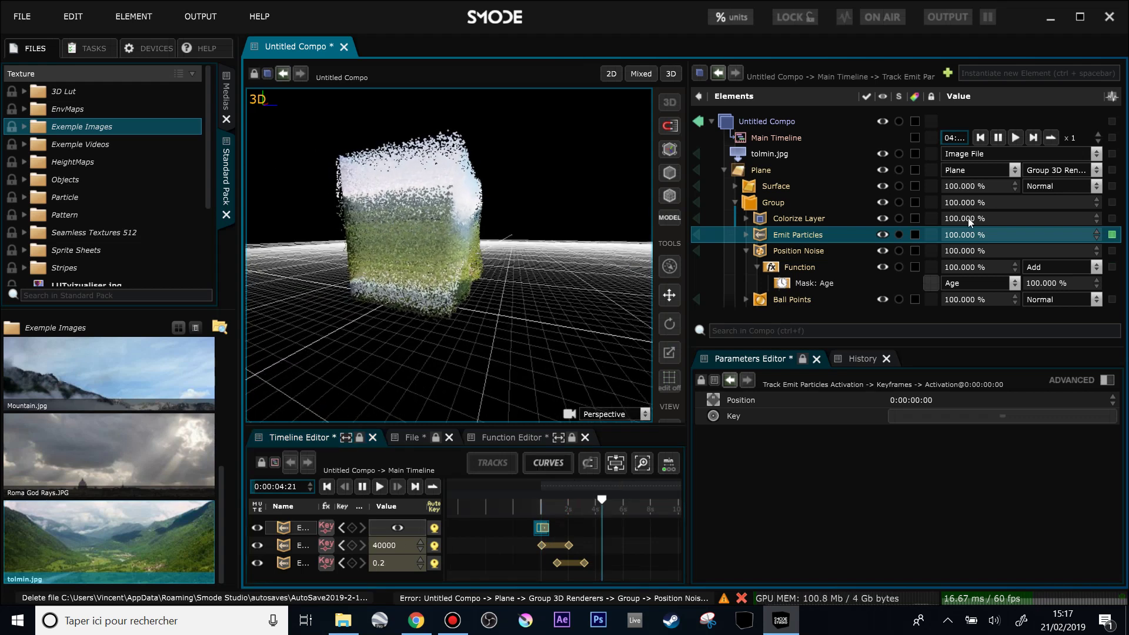
{"action": "left_click", "coordinate": [979, 138]}
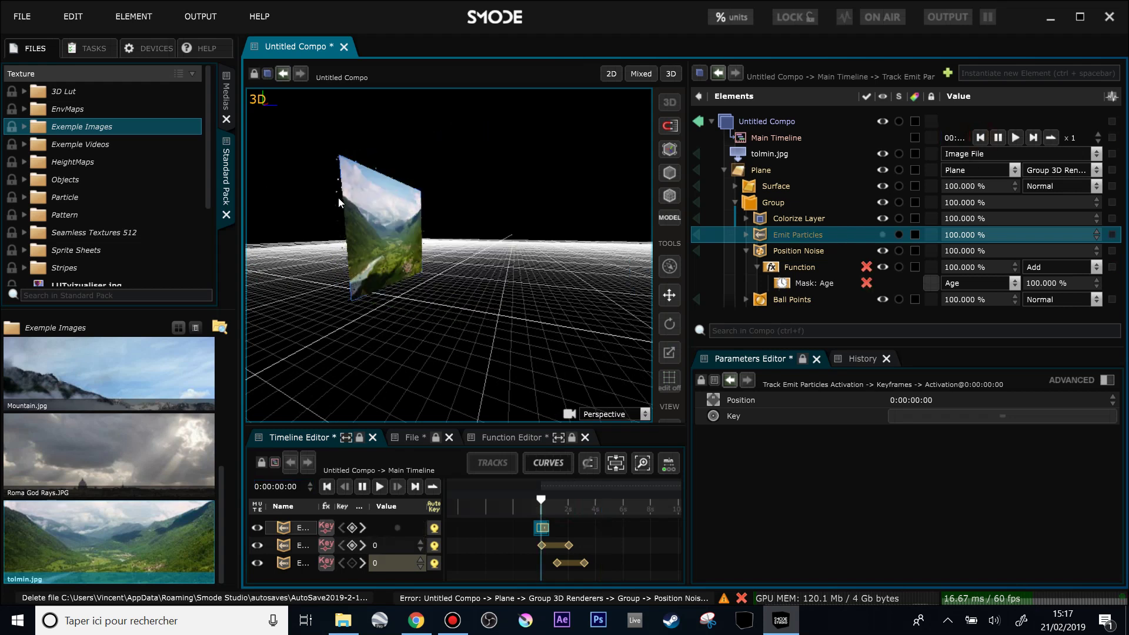
{"action": "scroll", "coordinate": [404, 209], "scroll_direction": "up", "scroll_amount": 3}
{"action": "scroll", "coordinate": [442, 266], "scroll_direction": "down", "scroll_amount": 2}
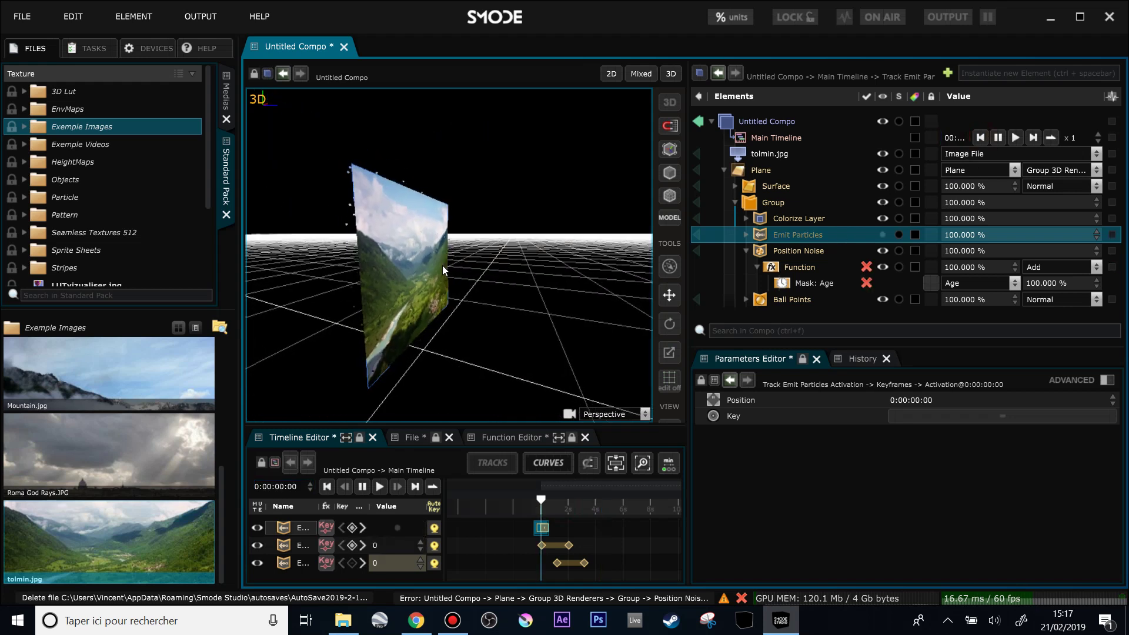
{"action": "left_click_drag", "start_coordinate": [442, 266], "coordinate": [393, 266]}
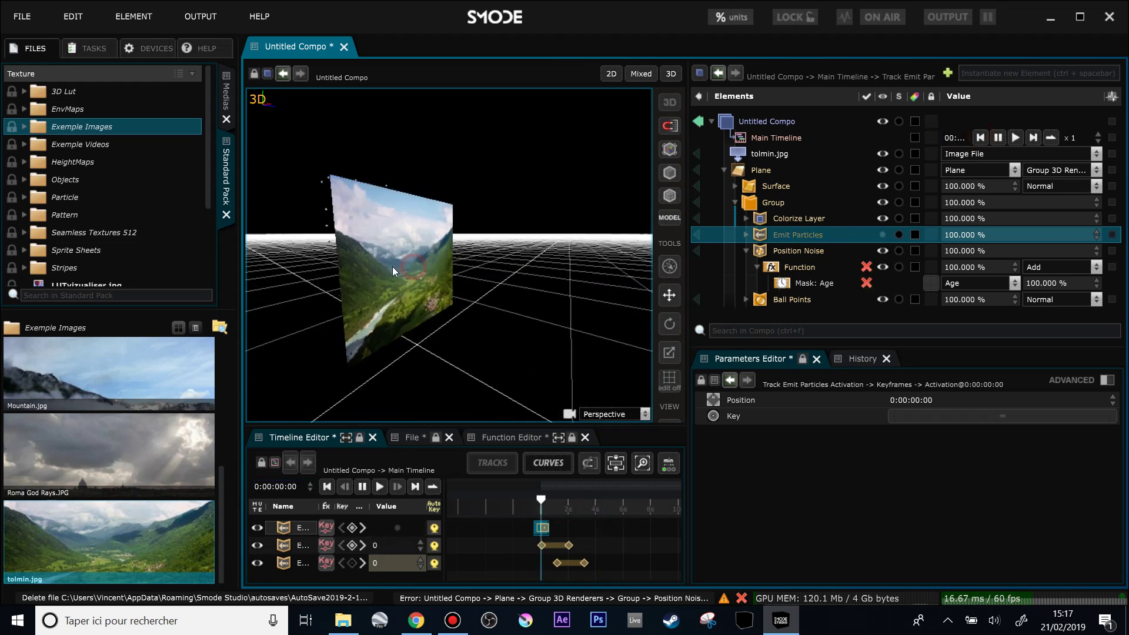
- Play the main timeline and examine the noise-distorted particle stream leaving the image plane from several distances and angles
{"action": "left_click", "coordinate": [1020, 137]}
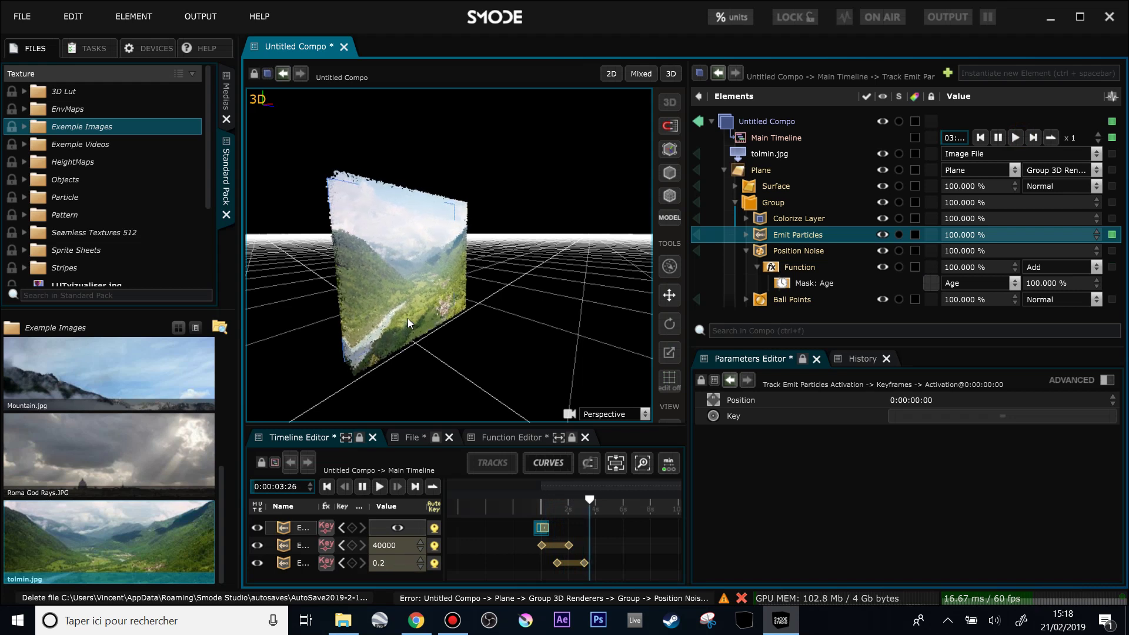
{"action": "left_click_drag", "start_coordinate": [477, 329], "coordinate": [495, 313]}
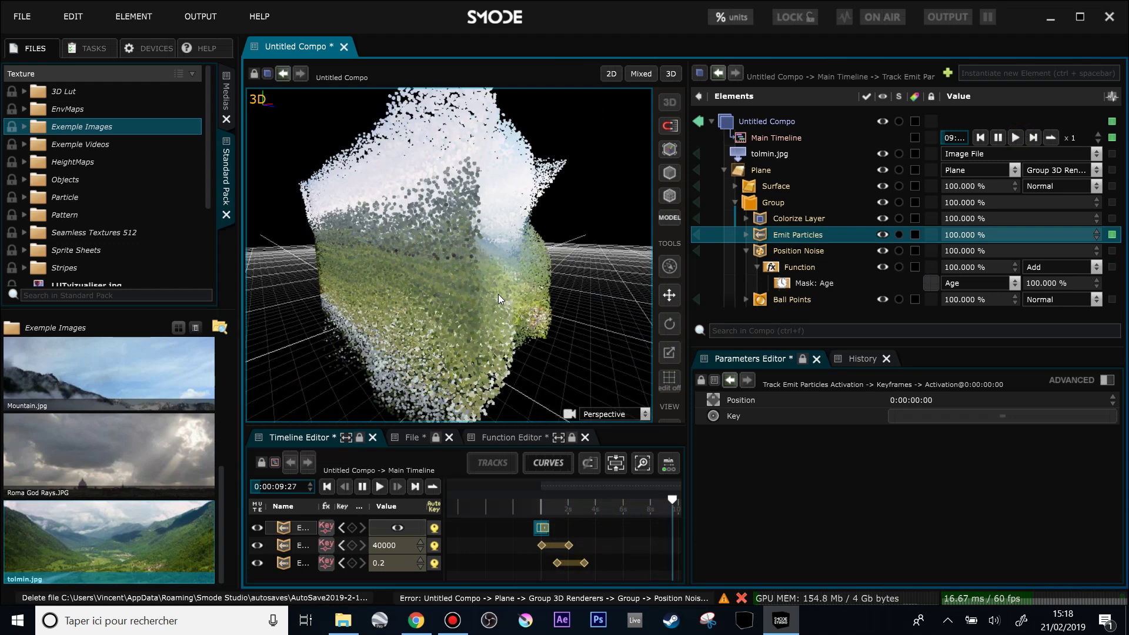
{"action": "scroll", "coordinate": [498, 294], "scroll_direction": "down", "scroll_amount": 2}
{"action": "left_click_drag", "start_coordinate": [513, 291], "coordinate": [449, 287]}
{"action": "scroll", "coordinate": [480, 317], "scroll_direction": "up", "scroll_amount": 3}
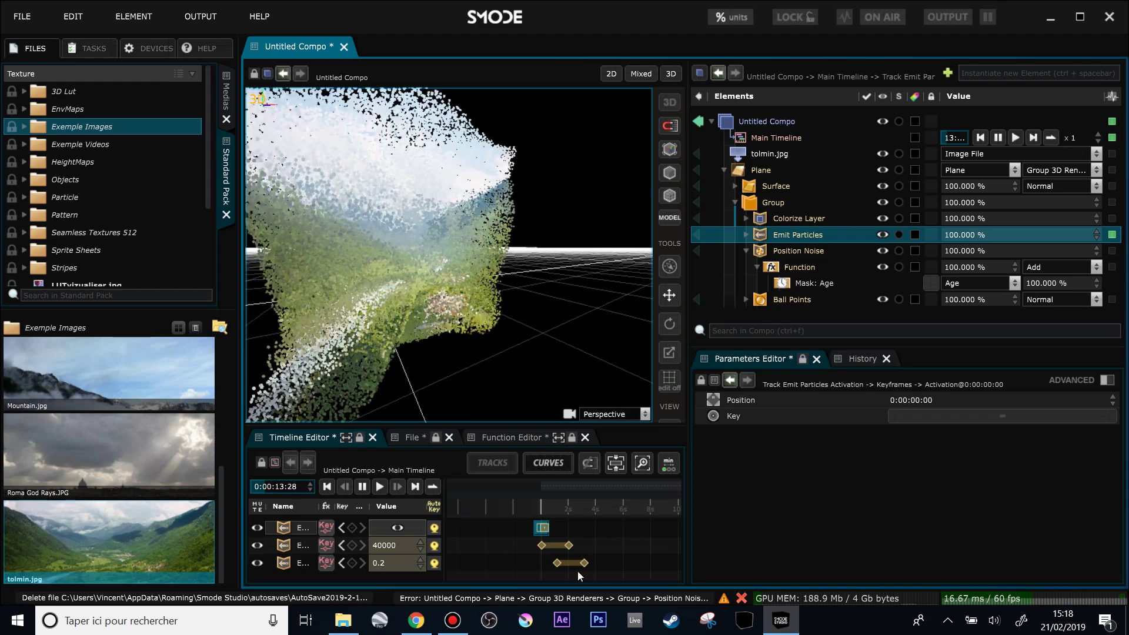
{"action": "left_click_drag", "start_coordinate": [579, 426], "coordinate": [579, 393]}
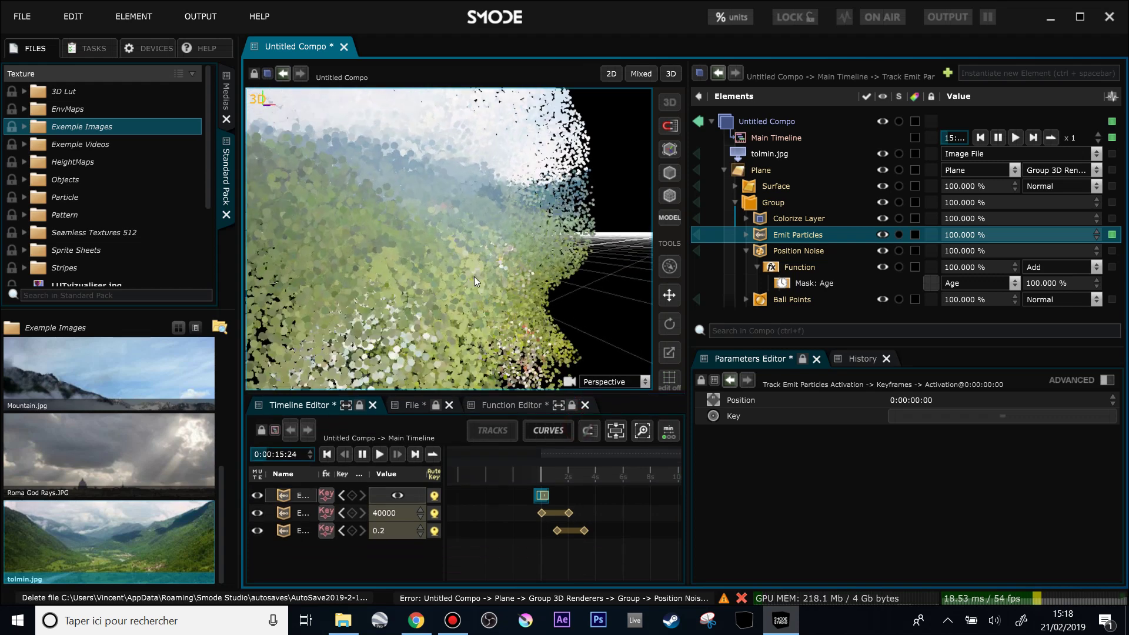
{"action": "scroll", "coordinate": [474, 277], "scroll_direction": "down", "scroll_amount": 3}
{"action": "left_click_drag", "start_coordinate": [473, 277], "coordinate": [513, 287]}
{"action": "scroll", "coordinate": [492, 280], "scroll_direction": "up", "scroll_amount": 3}
{"action": "scroll", "coordinate": [461, 287], "scroll_direction": "down", "scroll_amount": 4}
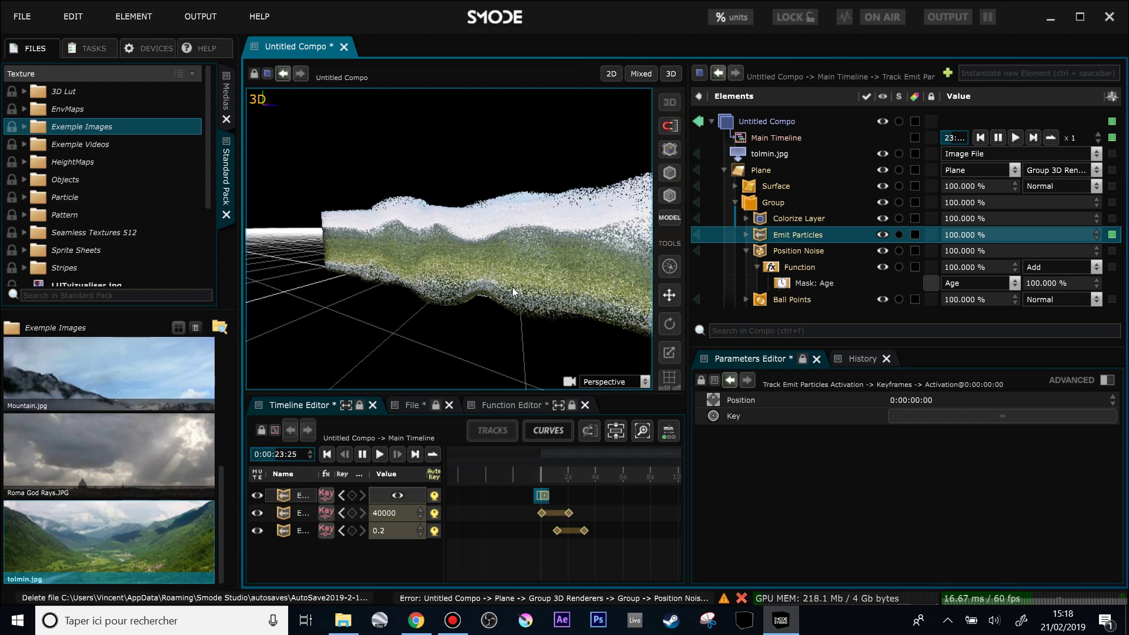
{"action": "left_click", "coordinate": [735, 203]}
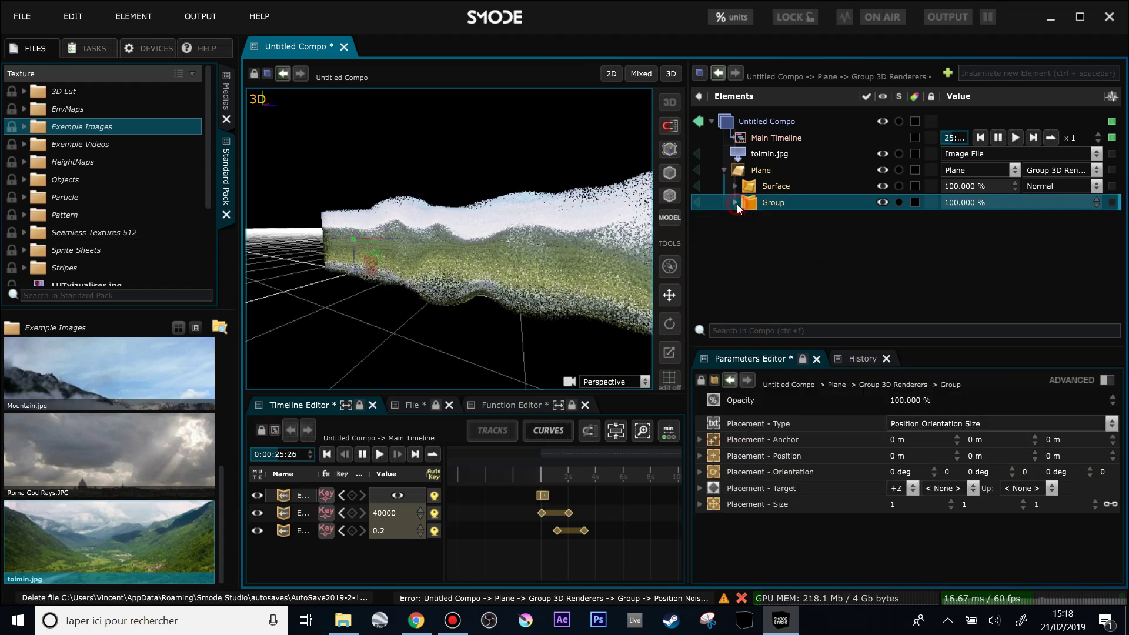
{"action": "left_click", "coordinate": [735, 203]}
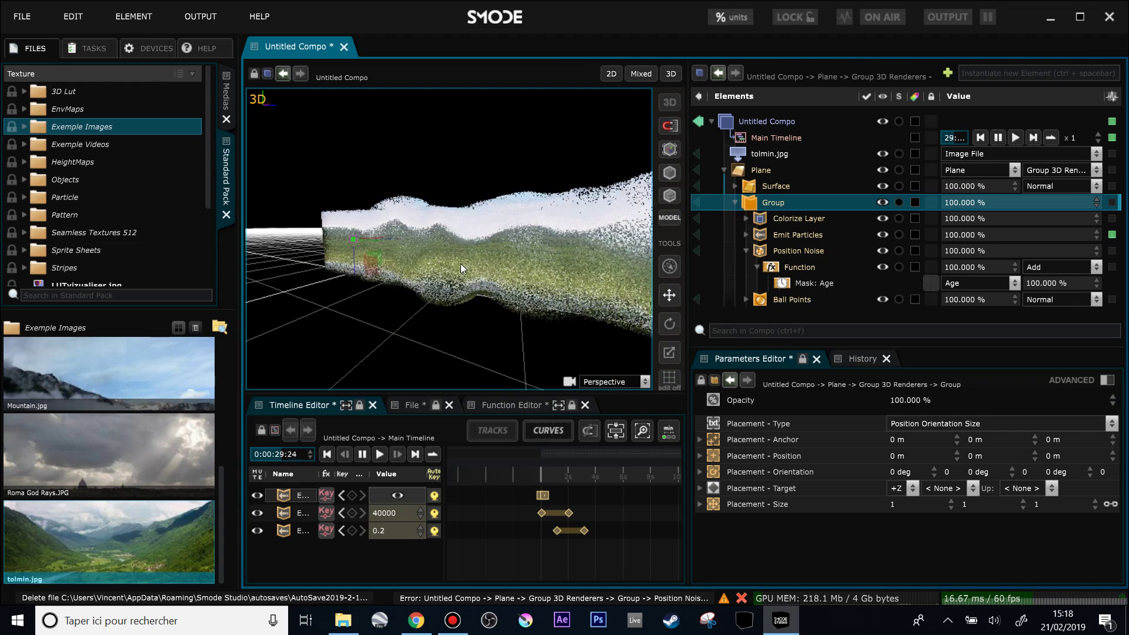
{"action": "left_click_drag", "start_coordinate": [445, 265], "coordinate": [394, 263]}
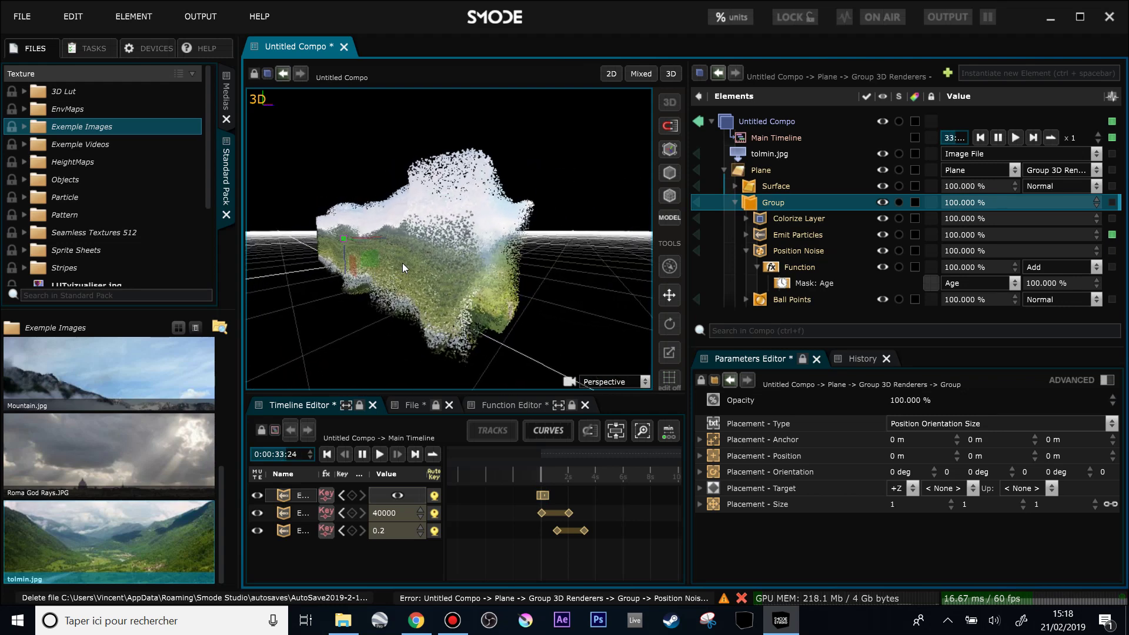
- Save the composition in the Documents folder, naming it with the person's first name followed by "effect"
{"action": "key", "text": "ctrl+s"}
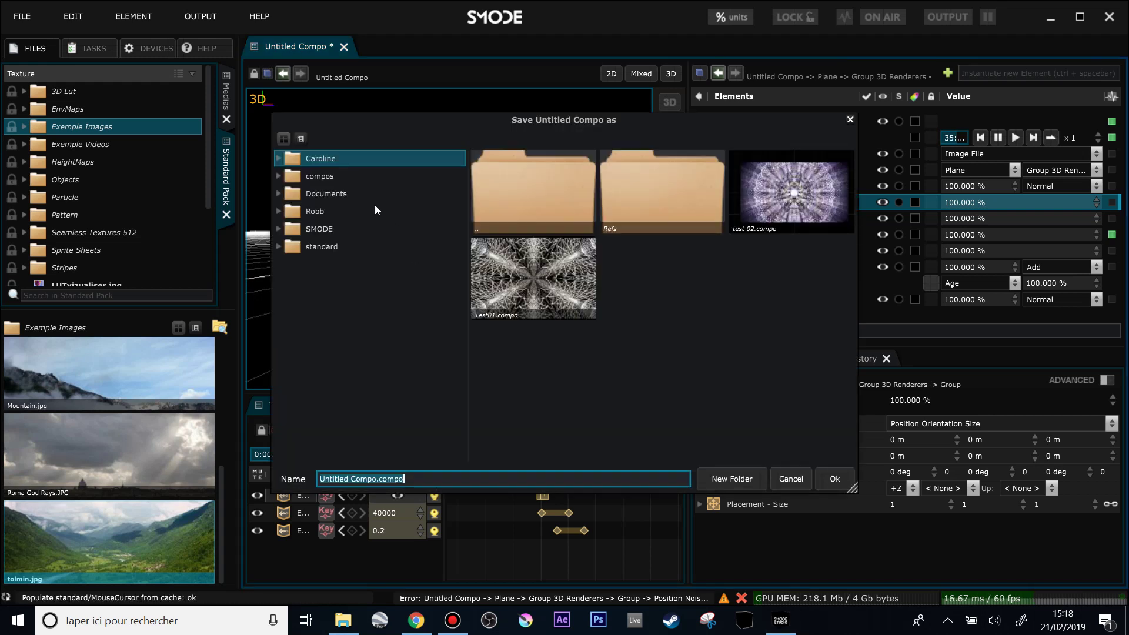
{"action": "left_click", "coordinate": [323, 195]}
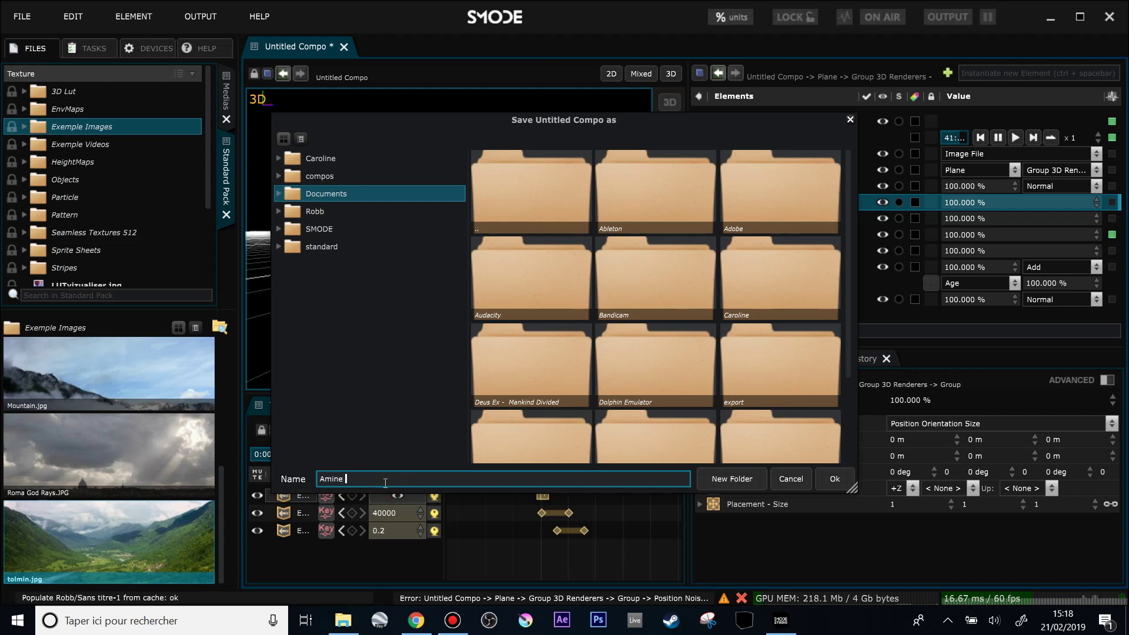
{"action": "left_click", "coordinate": [385, 482]}
{"action": "type", "text": "Amine effect"}
{"action": "key", "text": "Return"}
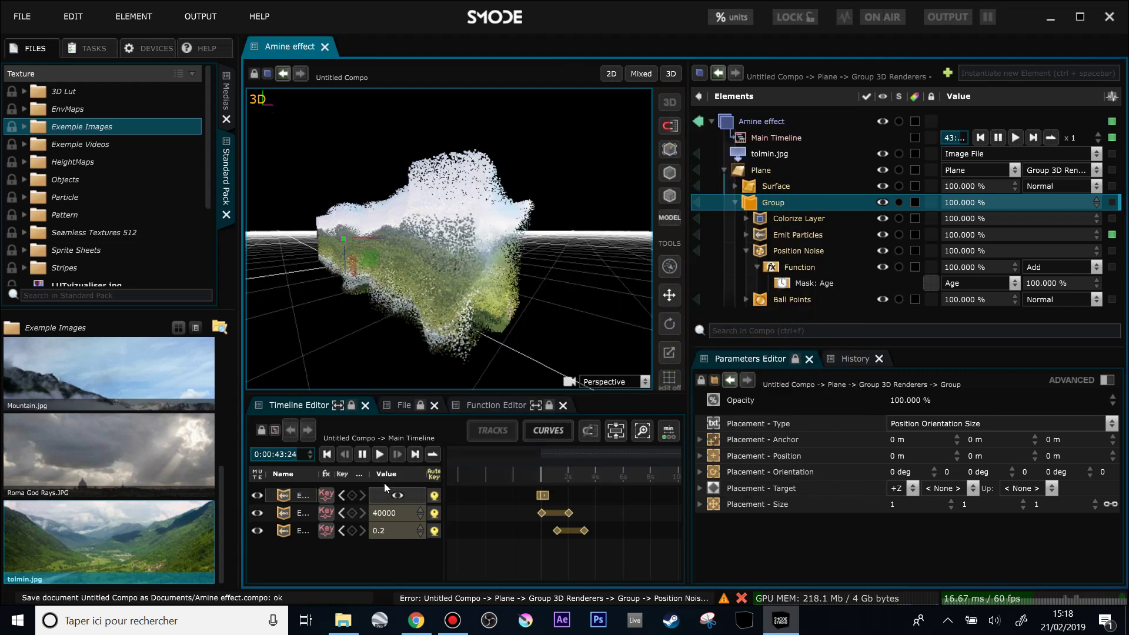